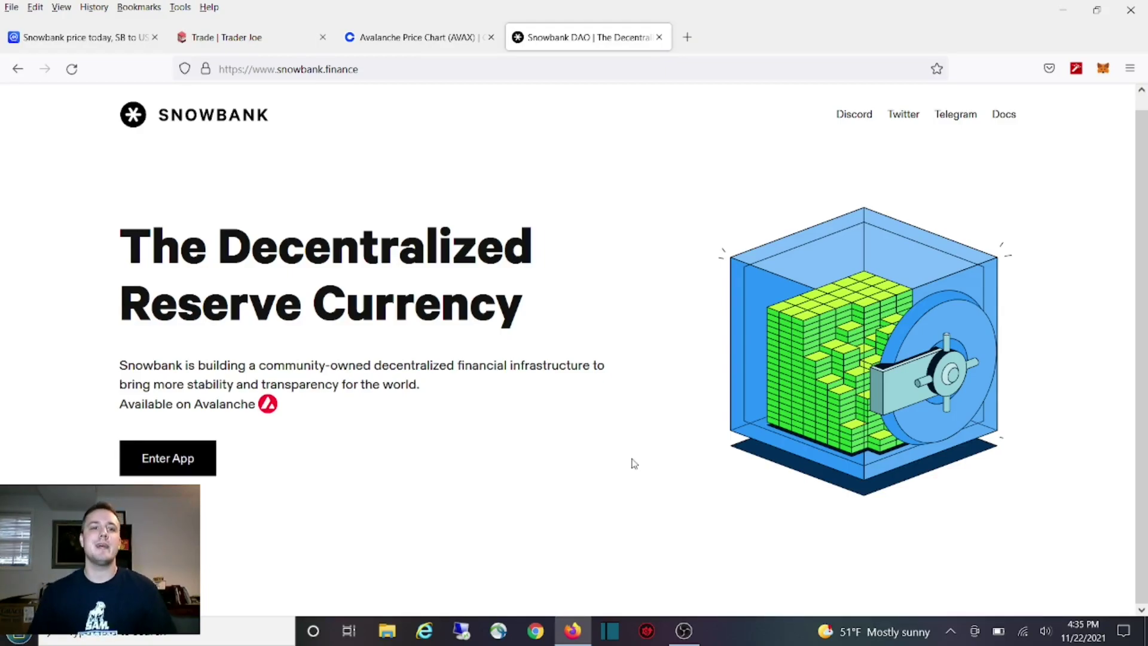
Step: Enter the Snowbank app to reach the Stake page showing 0 SB and 0 sSB
left_click(171, 458)
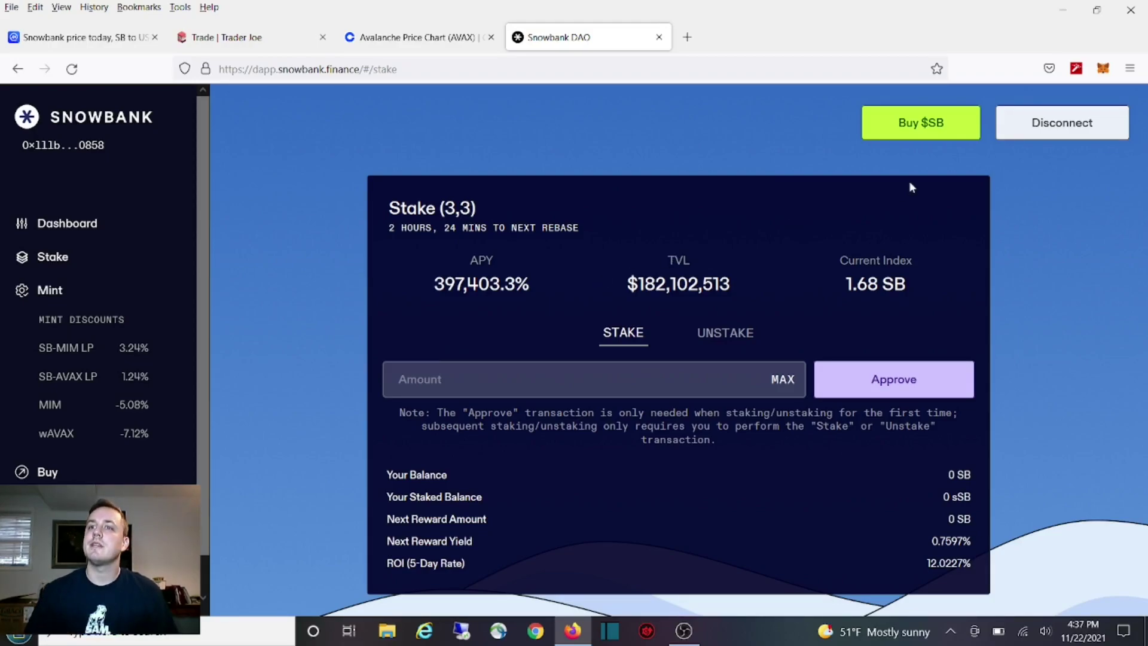
Step: Confirm in MetaMask that the wallet is on Avalanche Network, then open a new browser tab
left_click(1104, 69)
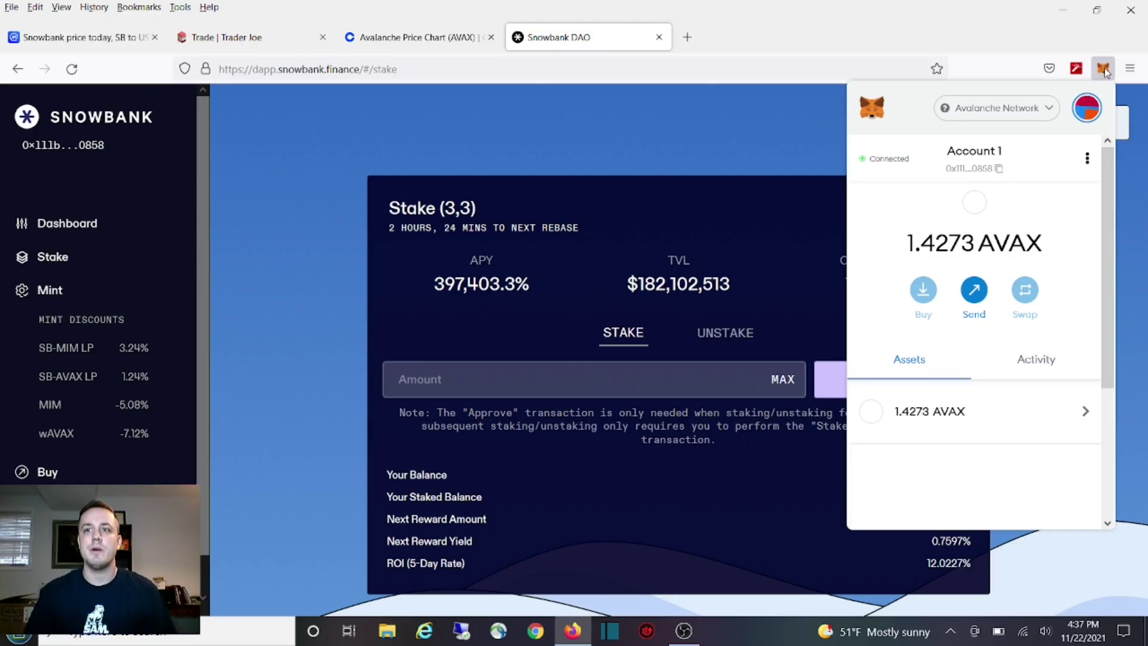
left_click(1104, 70)
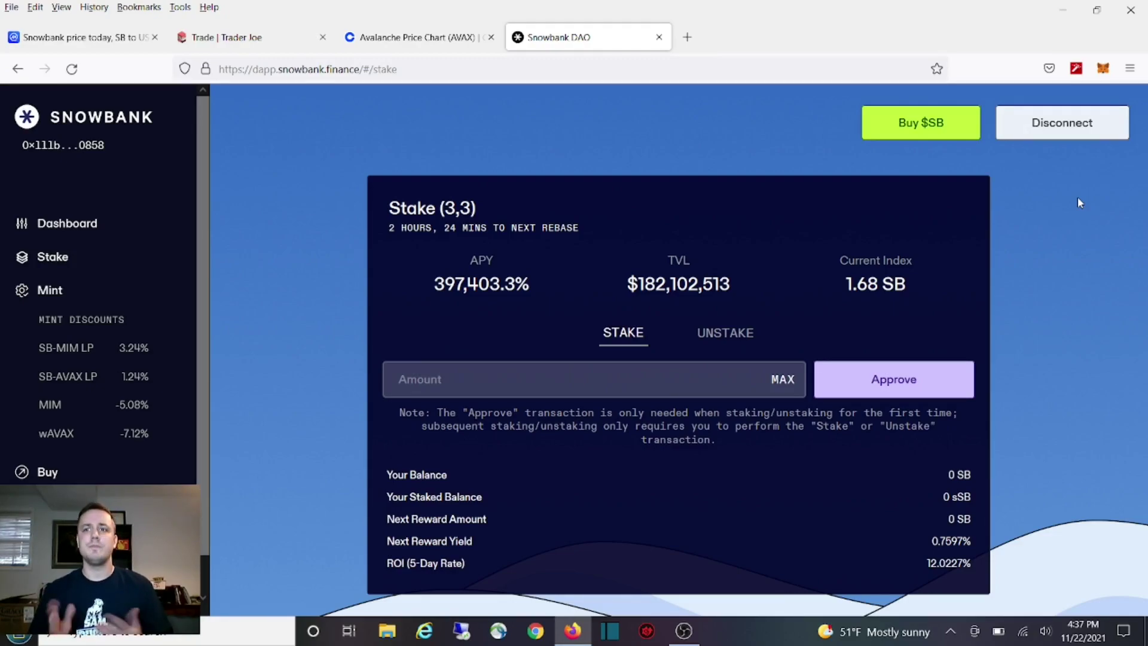
left_click(1104, 68)
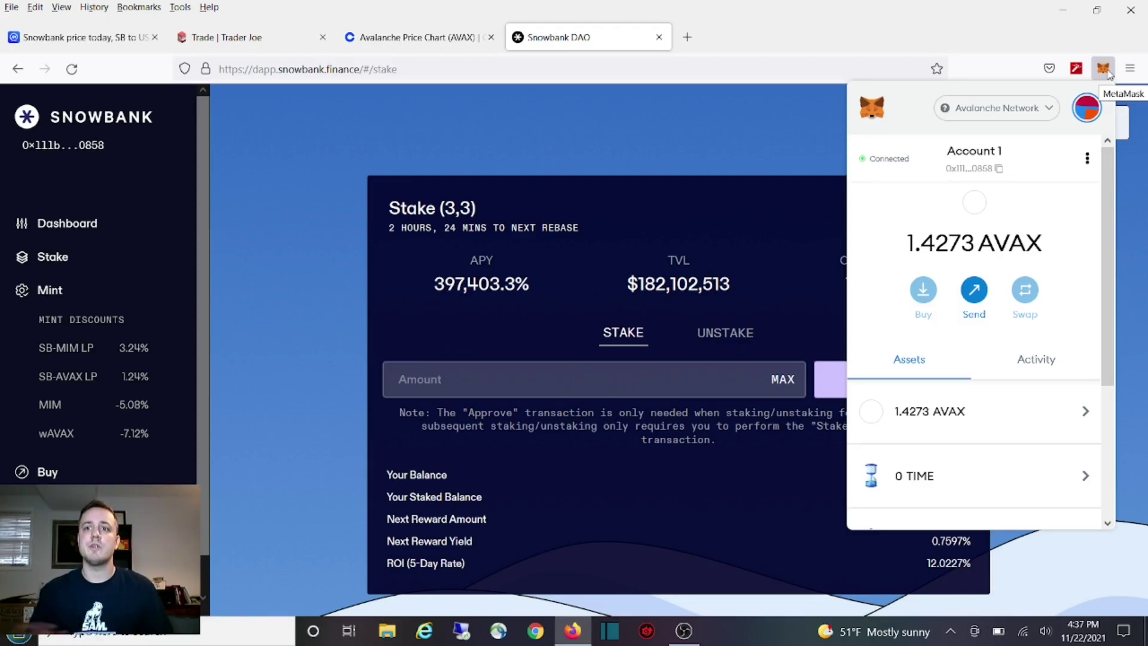
left_click(1029, 116)
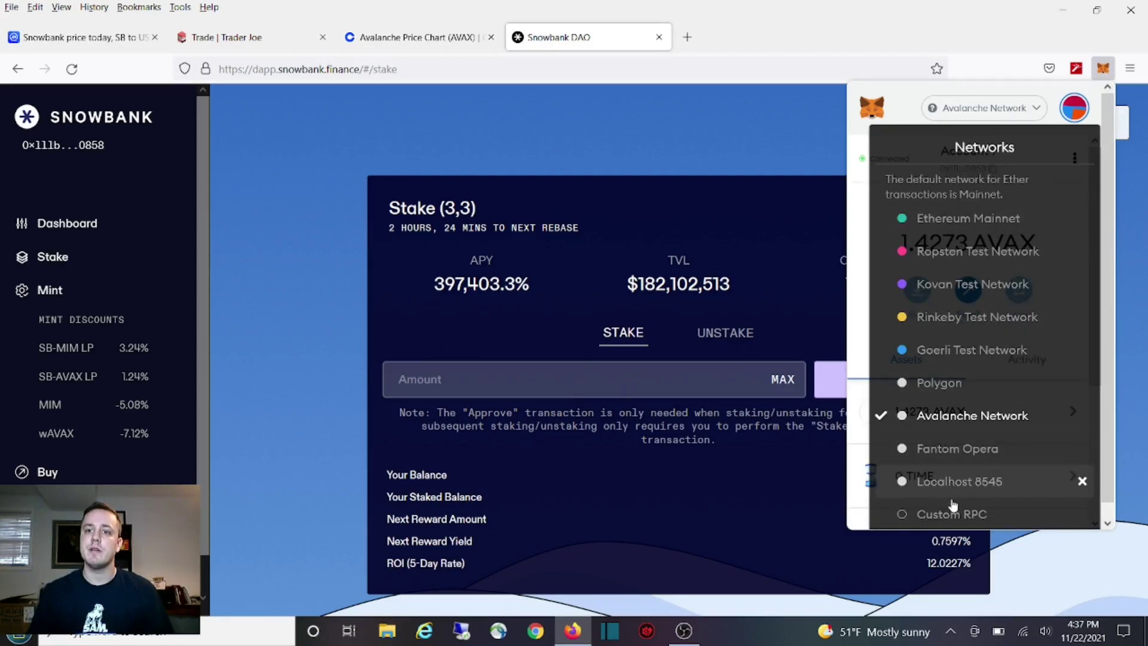
left_click(1104, 69)
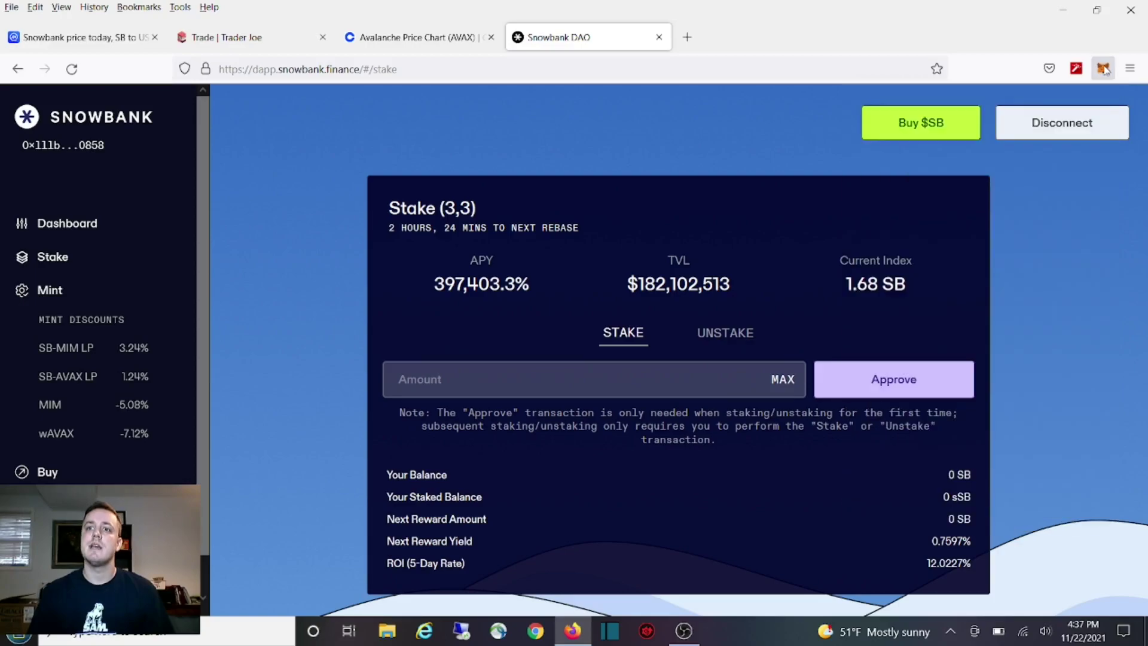
left_click(1105, 70)
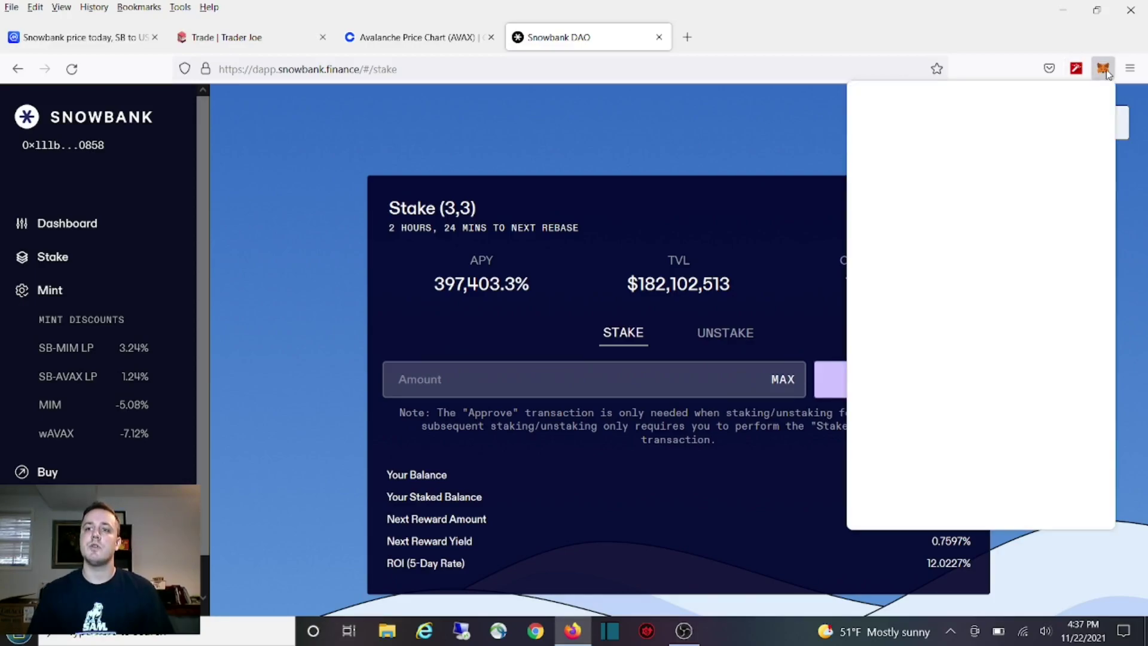
left_click(1108, 73)
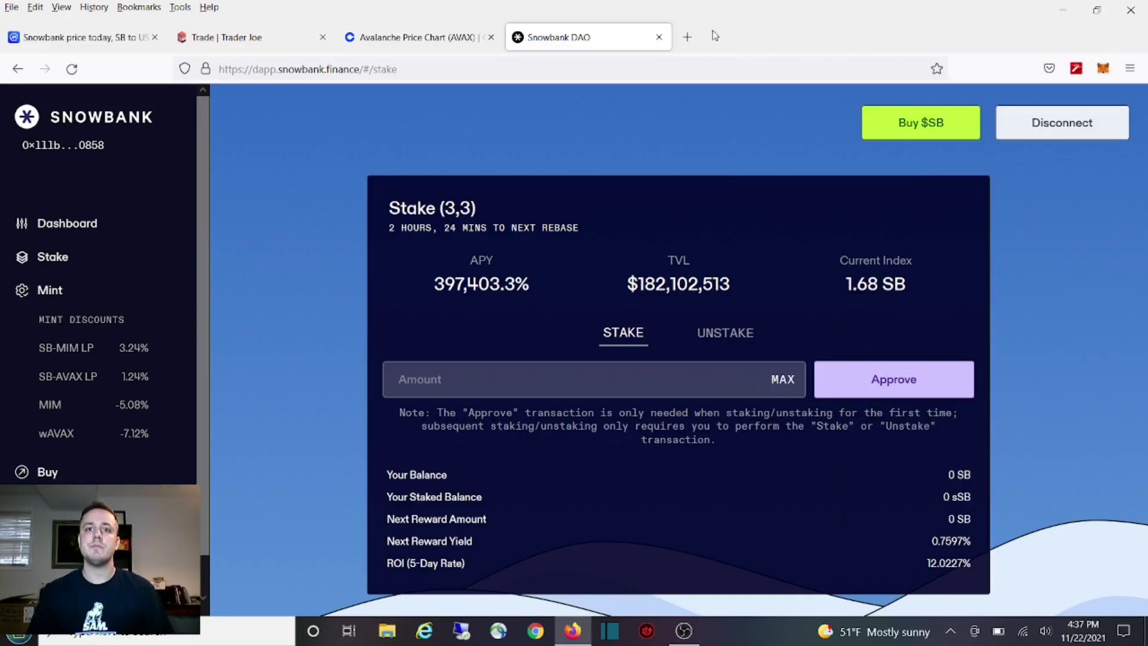
left_click(688, 37)
left_click(699, 67)
Step: Go to google.com and search for 'setup metamask avalanche'
type("goo")
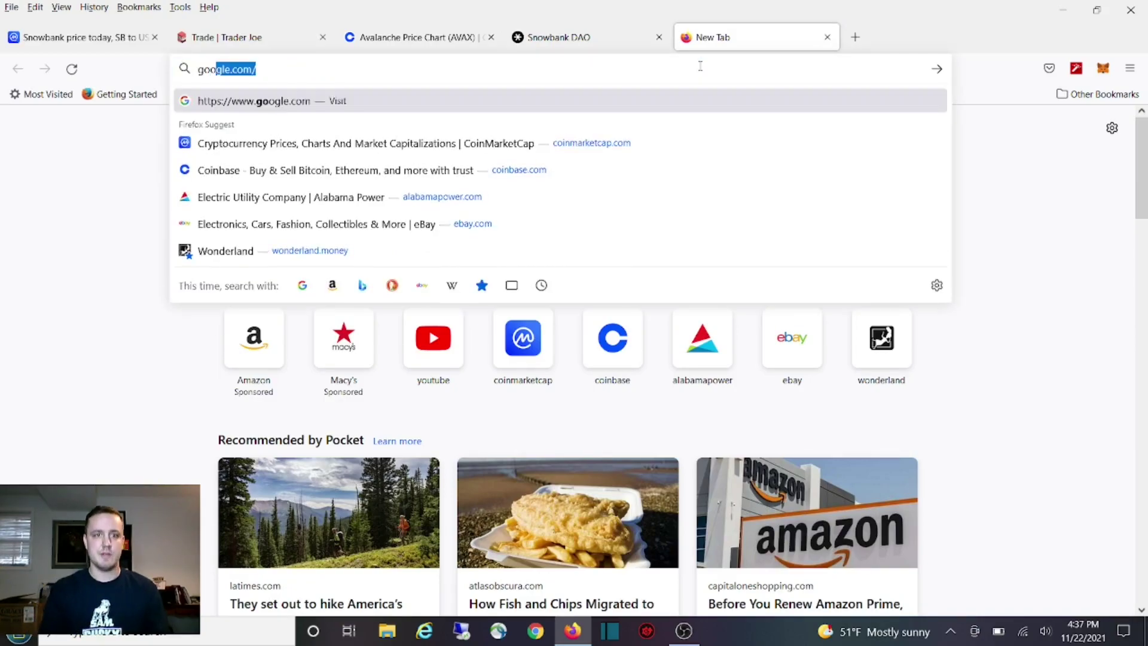
key("Return")
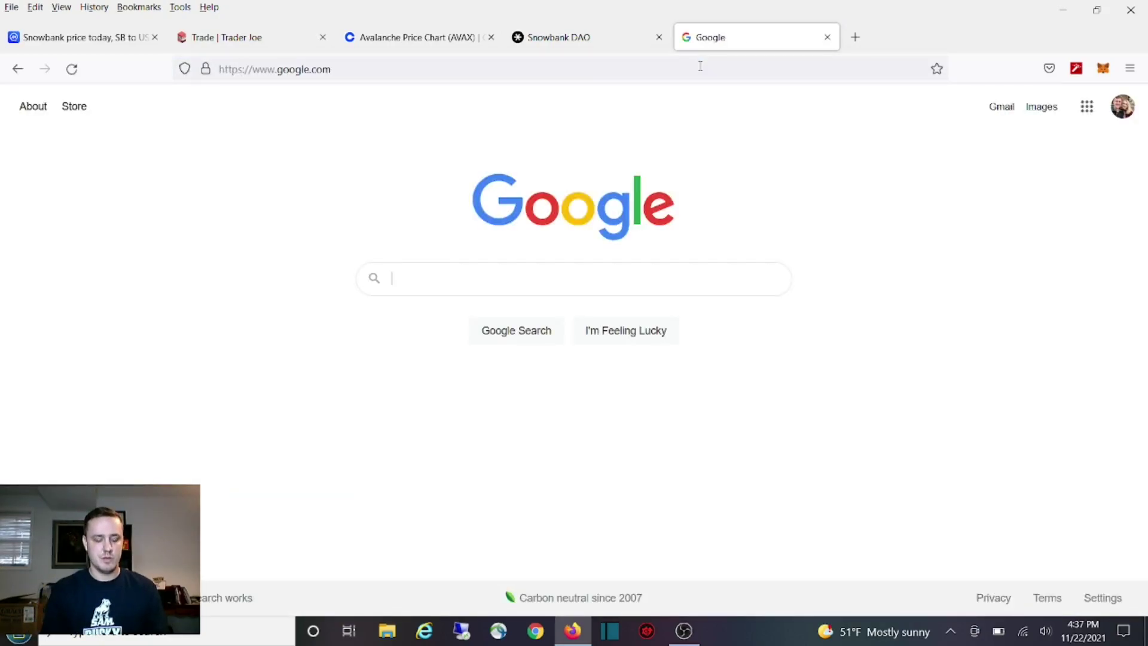
type("setup")
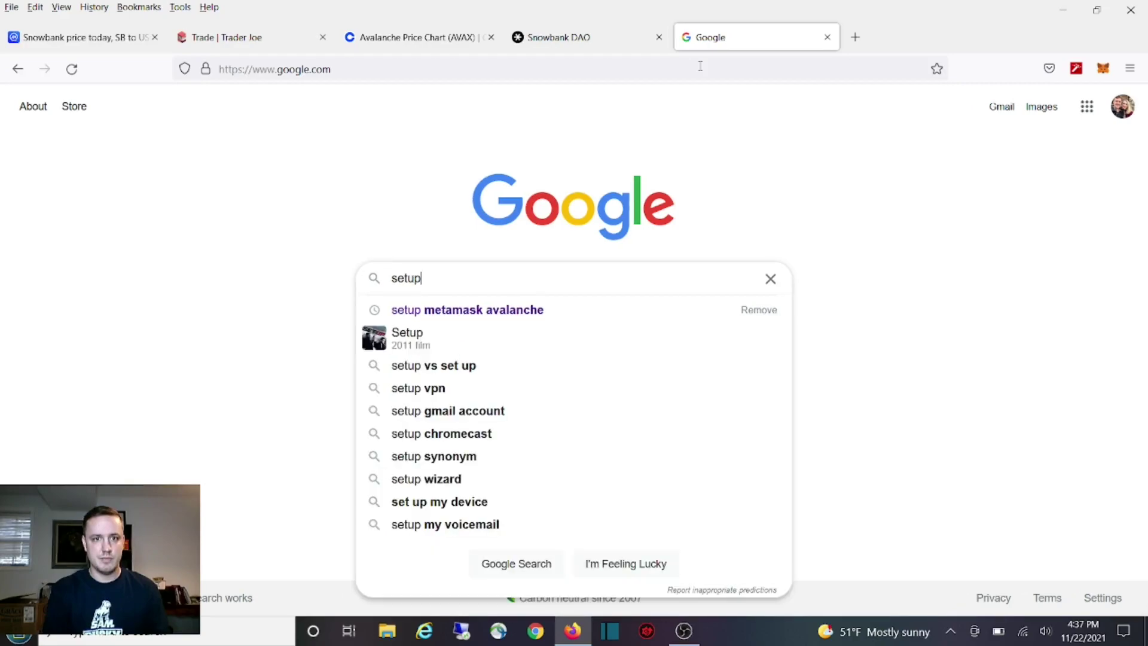
key("Down")
key("Return")
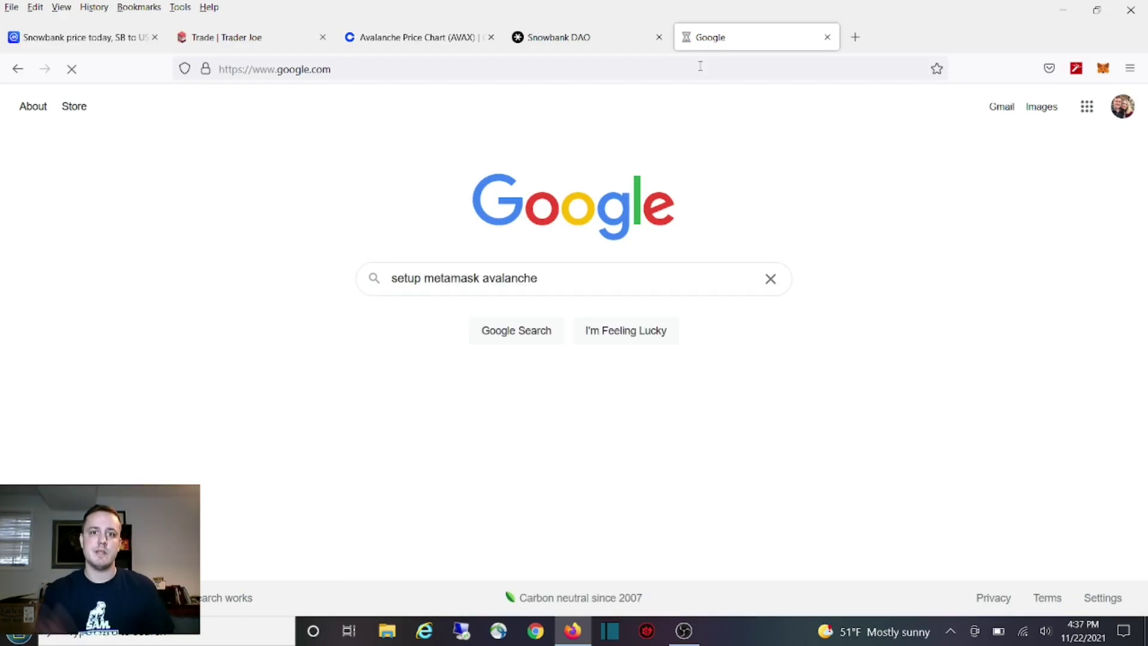
Step: Read the Avalanche network settings (ChainID 43114, AVAX) in the support.avax.network article, then close it
left_click(339, 255)
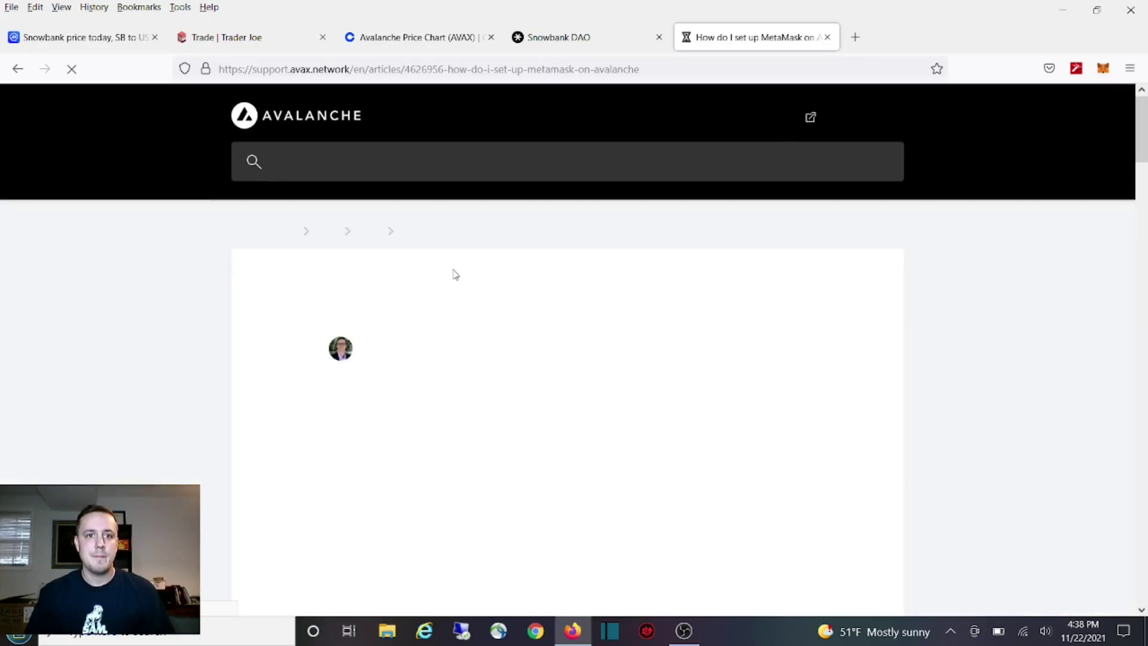
scroll(466, 288, "down", 2)
scroll(480, 297, "down", 12)
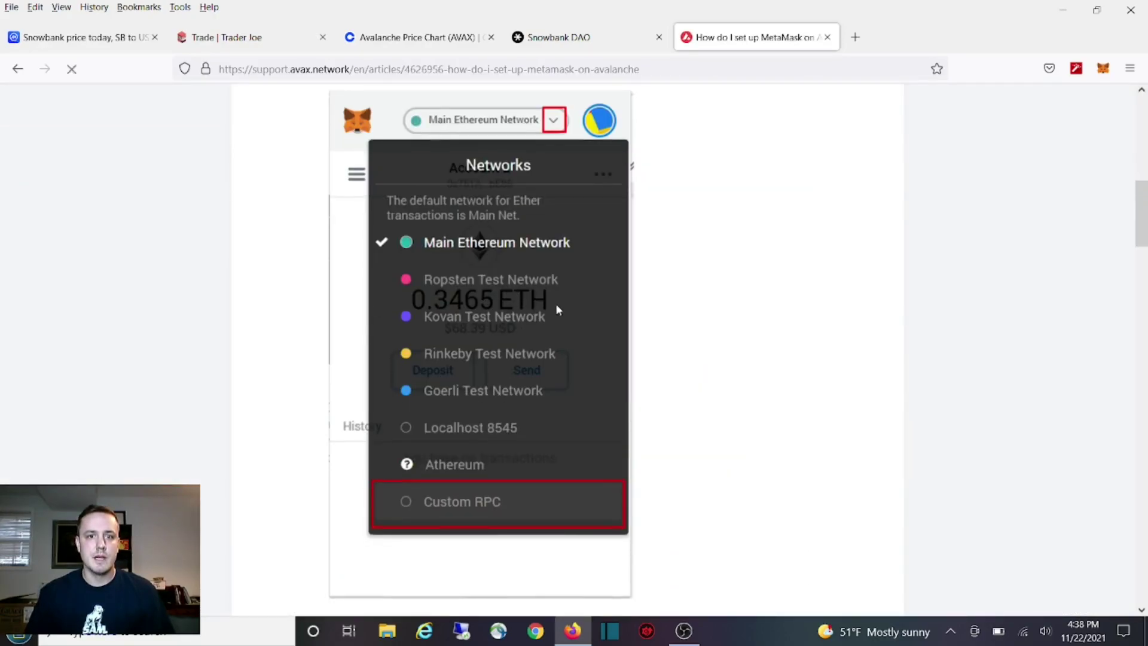
scroll(654, 272, "up", 3)
scroll(661, 278, "down", 5)
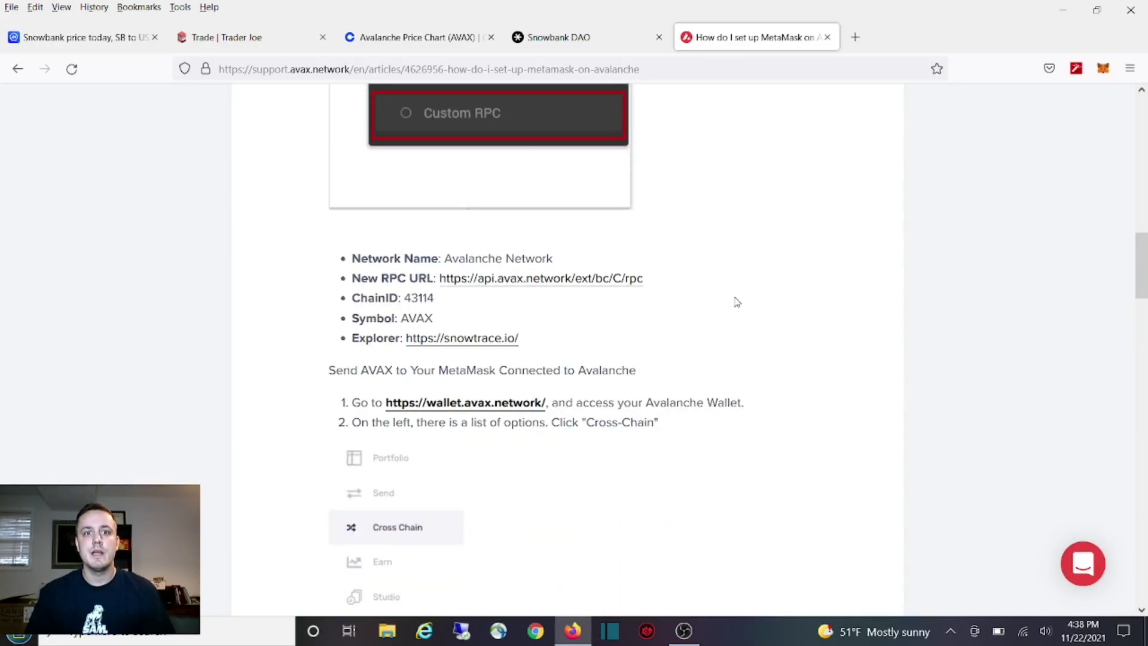
scroll(848, 230, "up", 6)
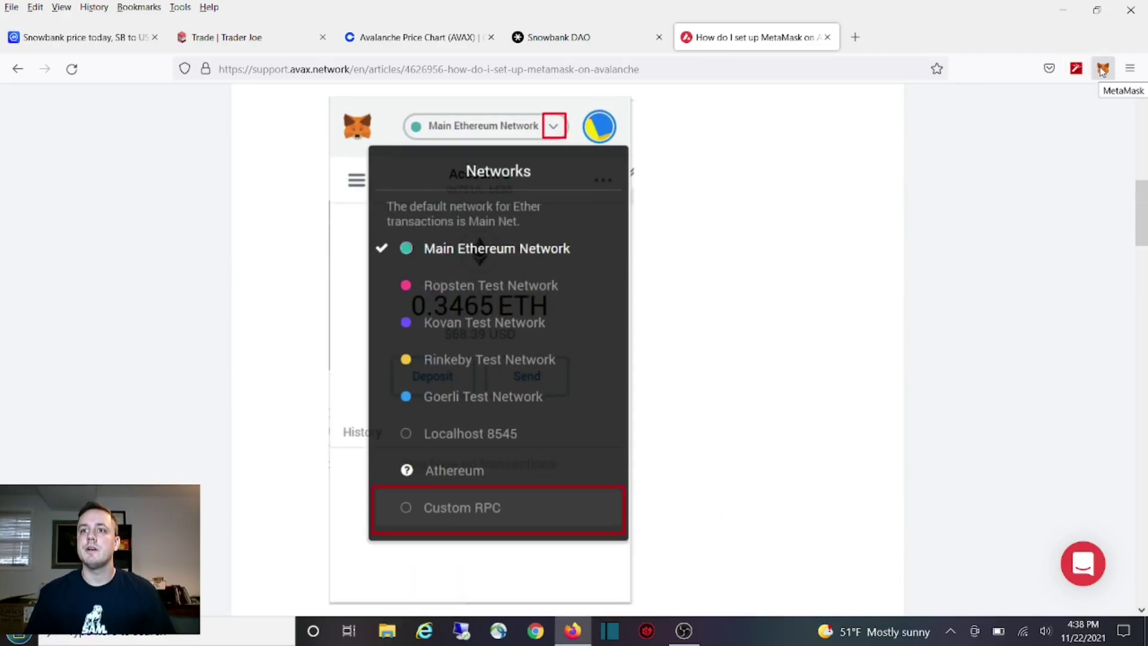
left_click(828, 38)
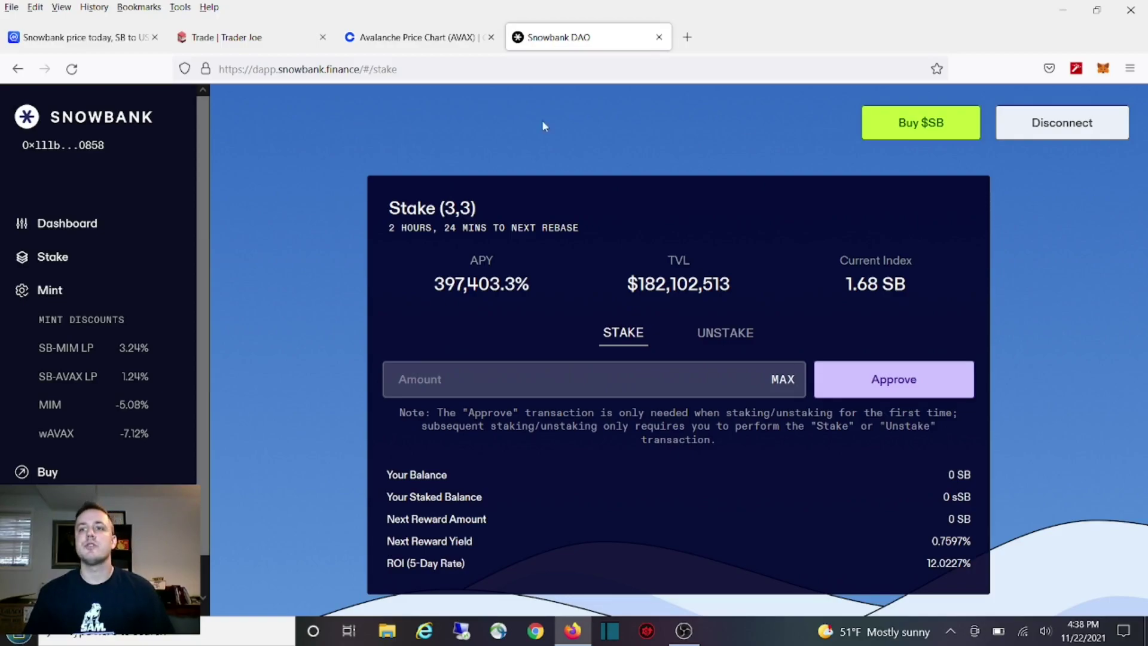
Step: Copy the MetaMask Account 1 wallet address and go to the Coinbase Avalanche price page
left_click(1104, 69)
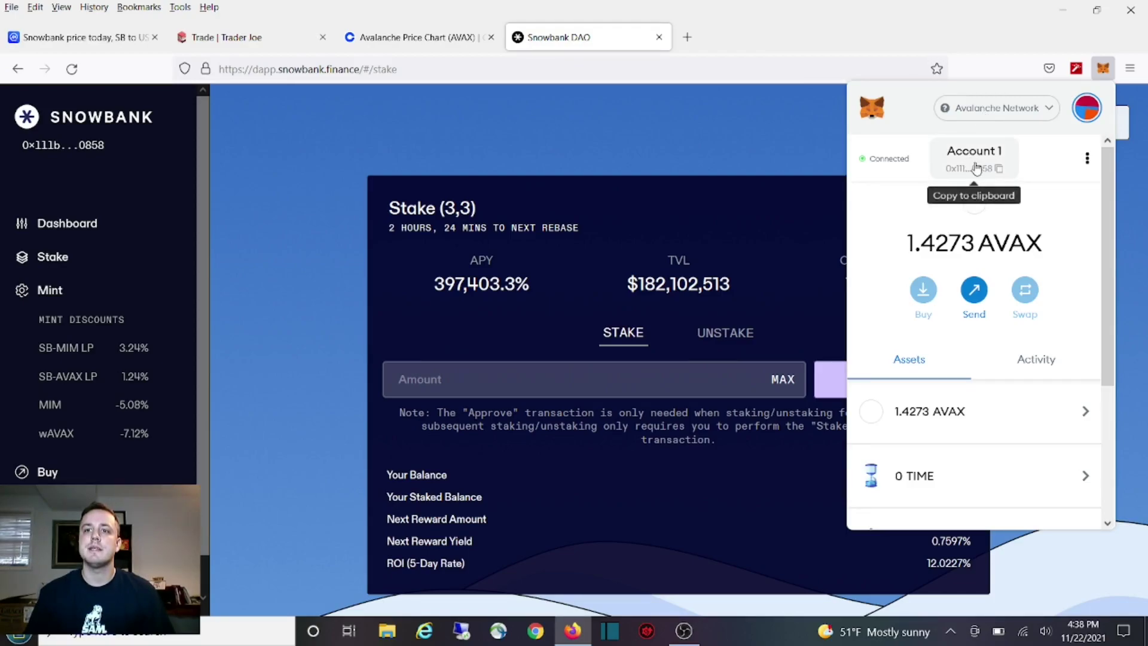
left_click(976, 166)
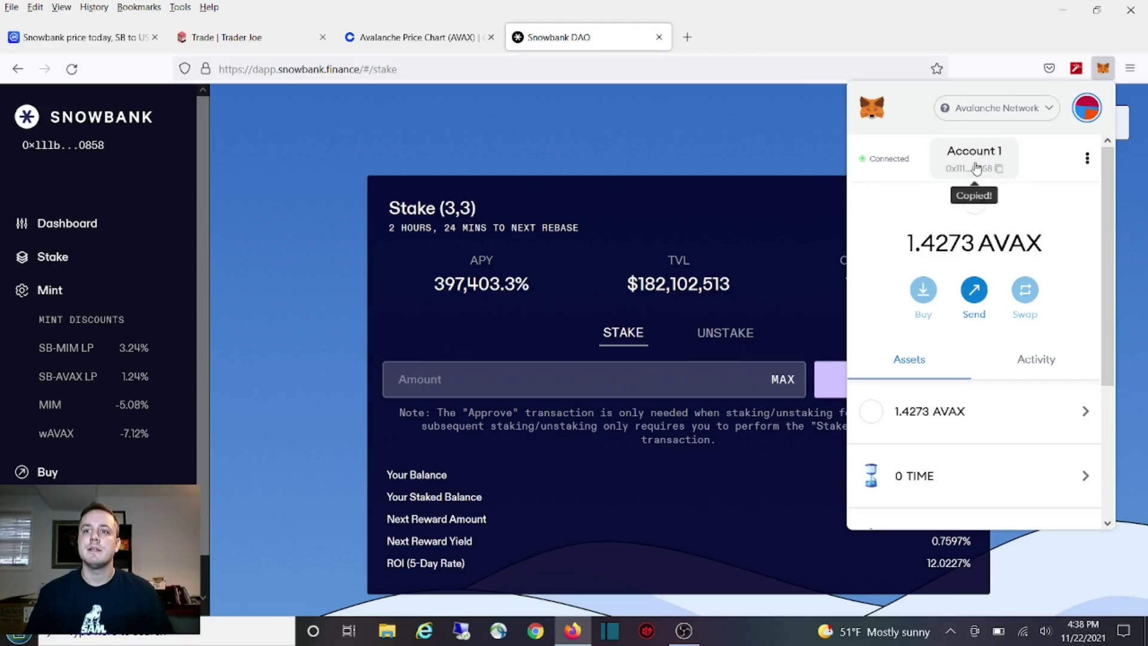
left_click(1104, 68)
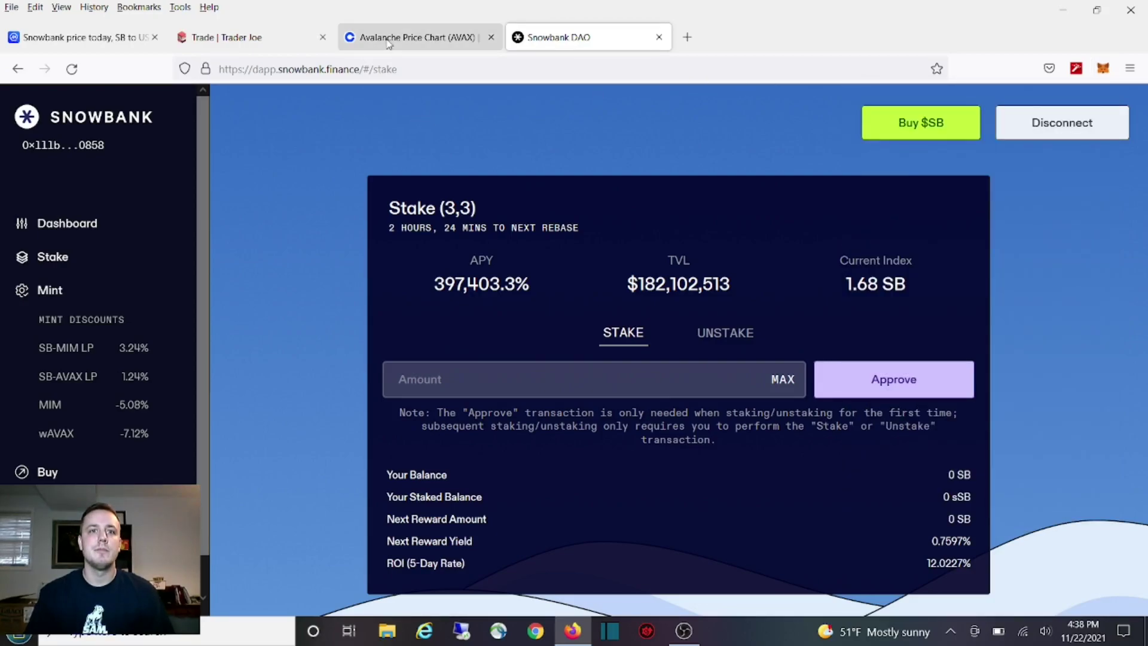
left_click(387, 40)
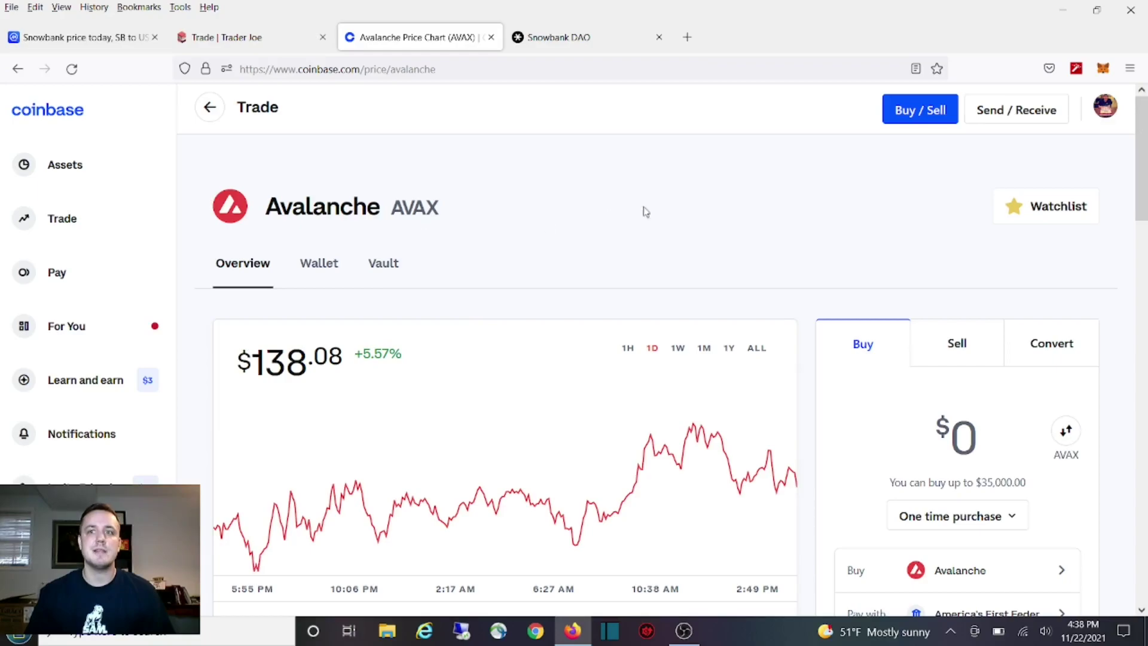
Step: Start a Coinbase AVAX send and paste the copied MetaMask address as the recipient
left_click(1029, 114)
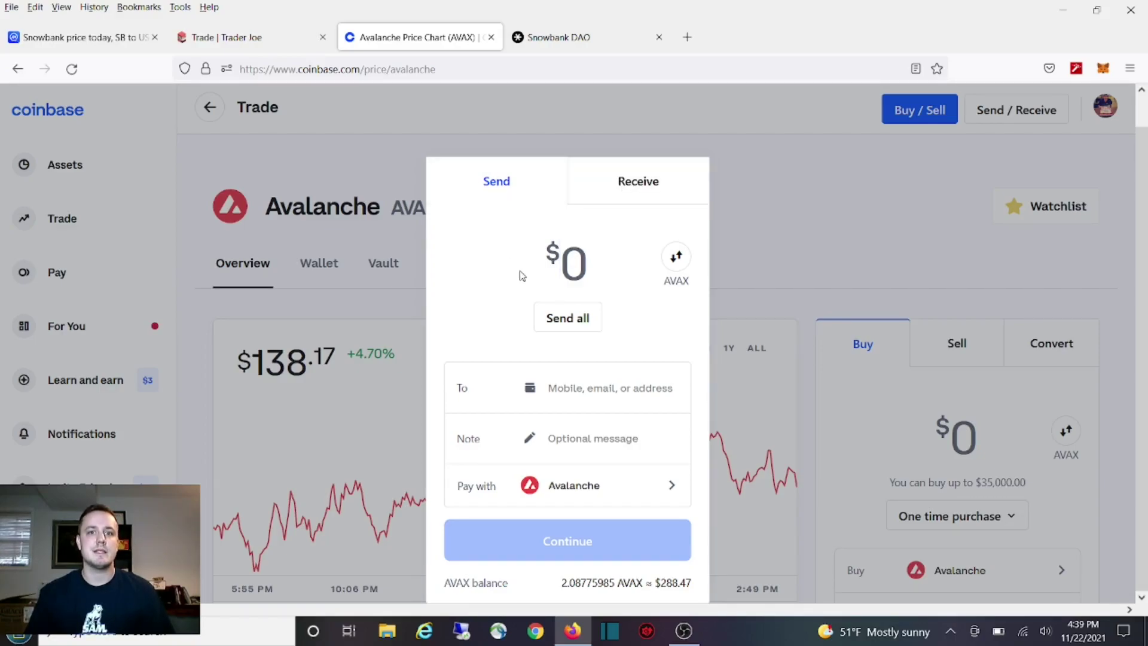
right_click(571, 388)
left_click(613, 494)
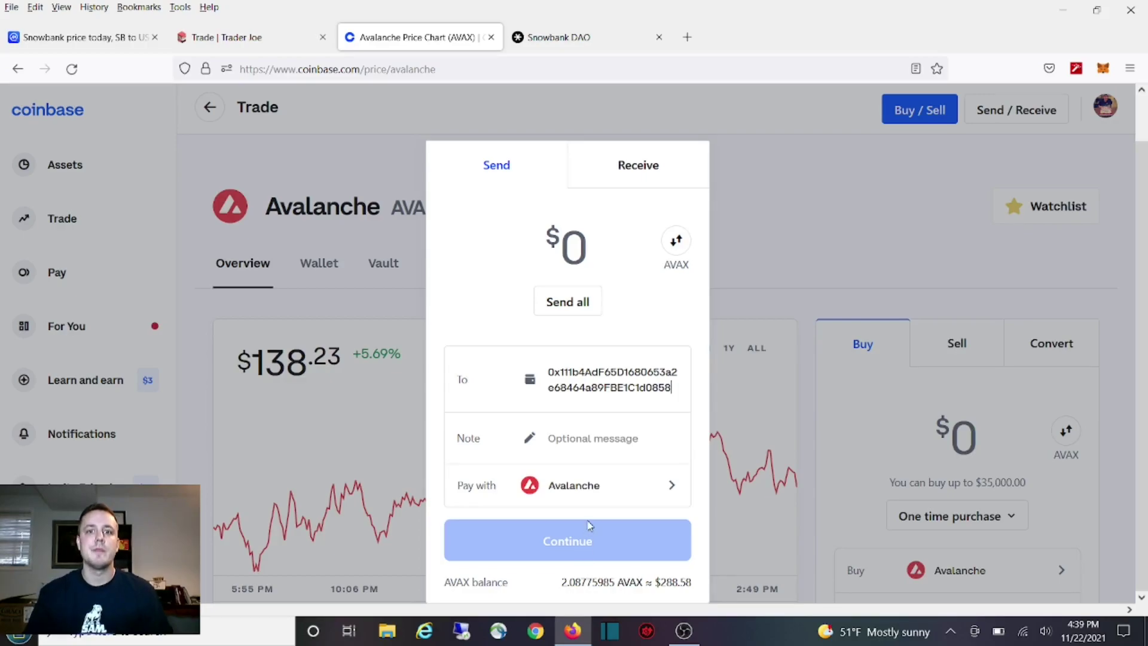
Step: Enter a $200 amount with the note 'for snow' and continue to the review screen
left_click(588, 257)
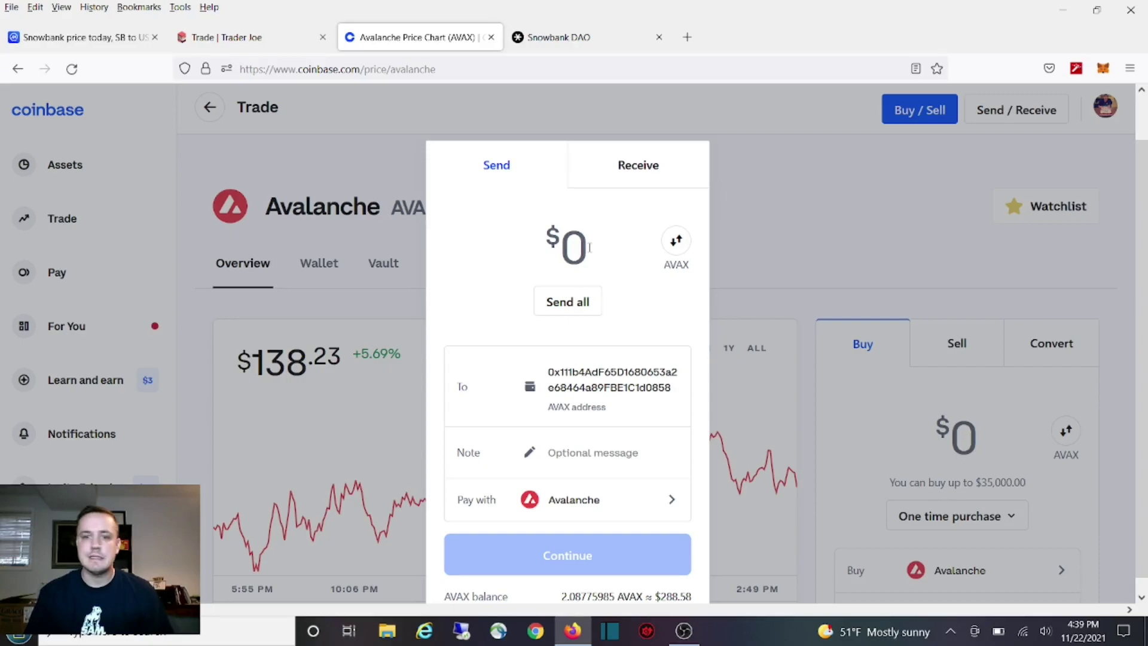
type("20")
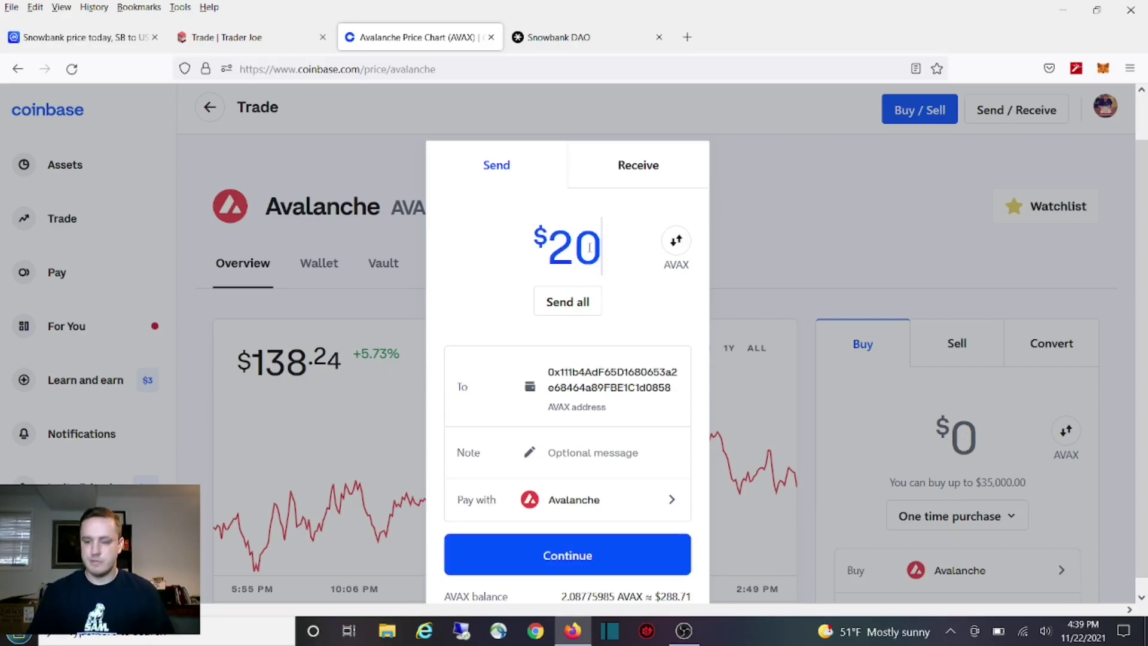
type("0")
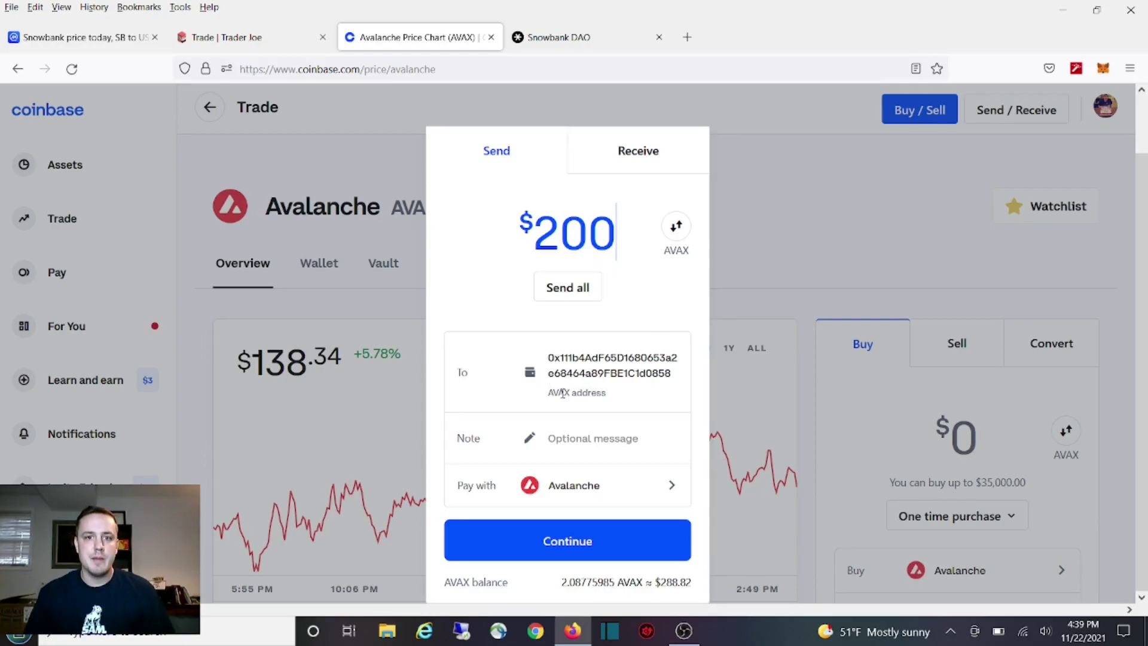
left_click(577, 436)
type("for ")
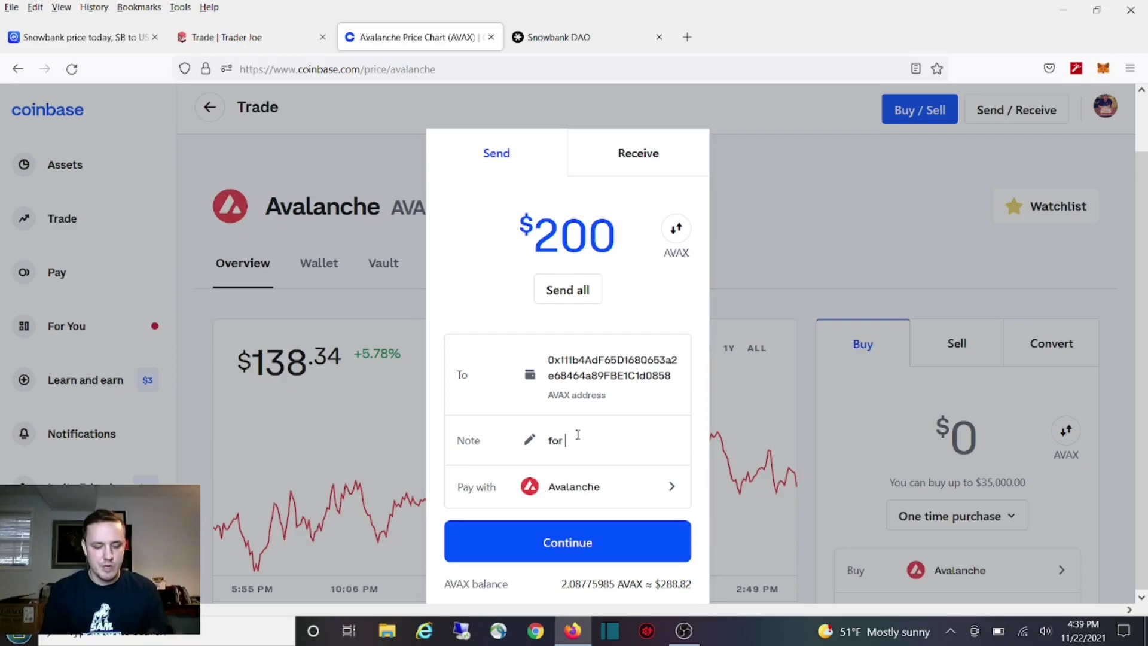
type("snow")
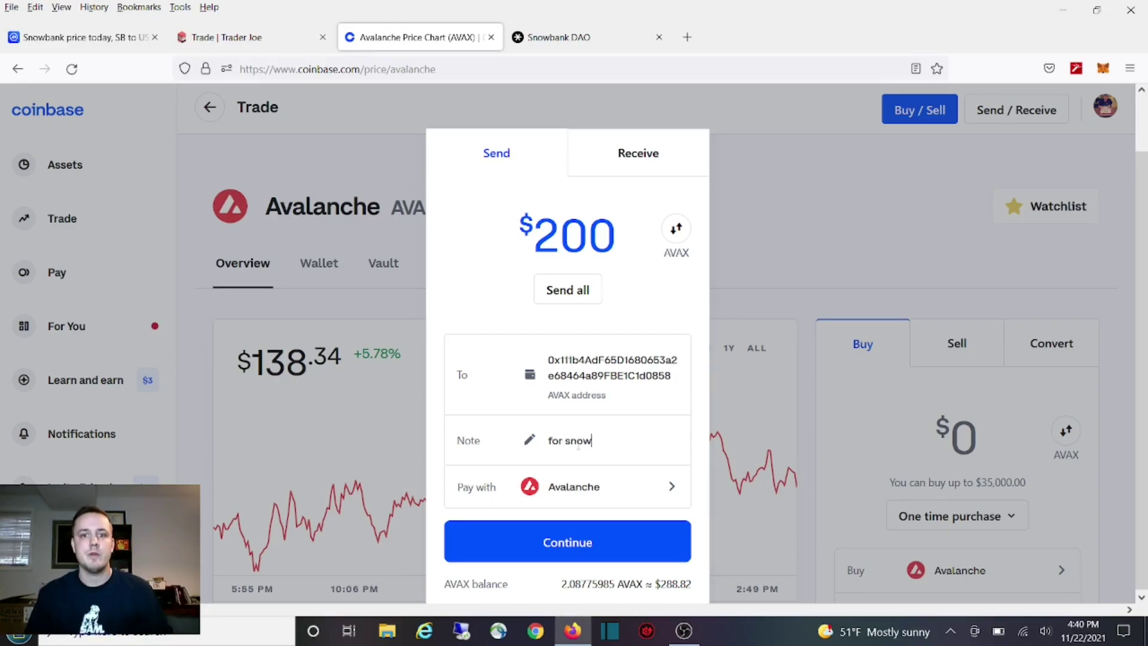
left_click(567, 545)
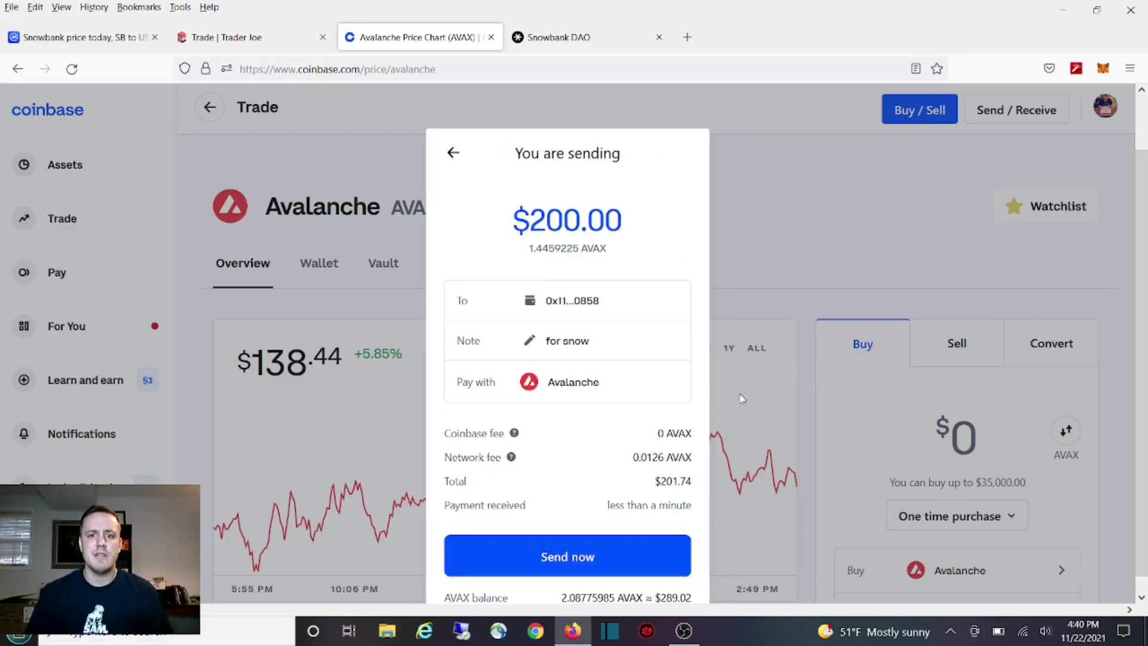
Step: Choose Send now and enter the two-step authenticator verification code
scroll(696, 391, "down", 1)
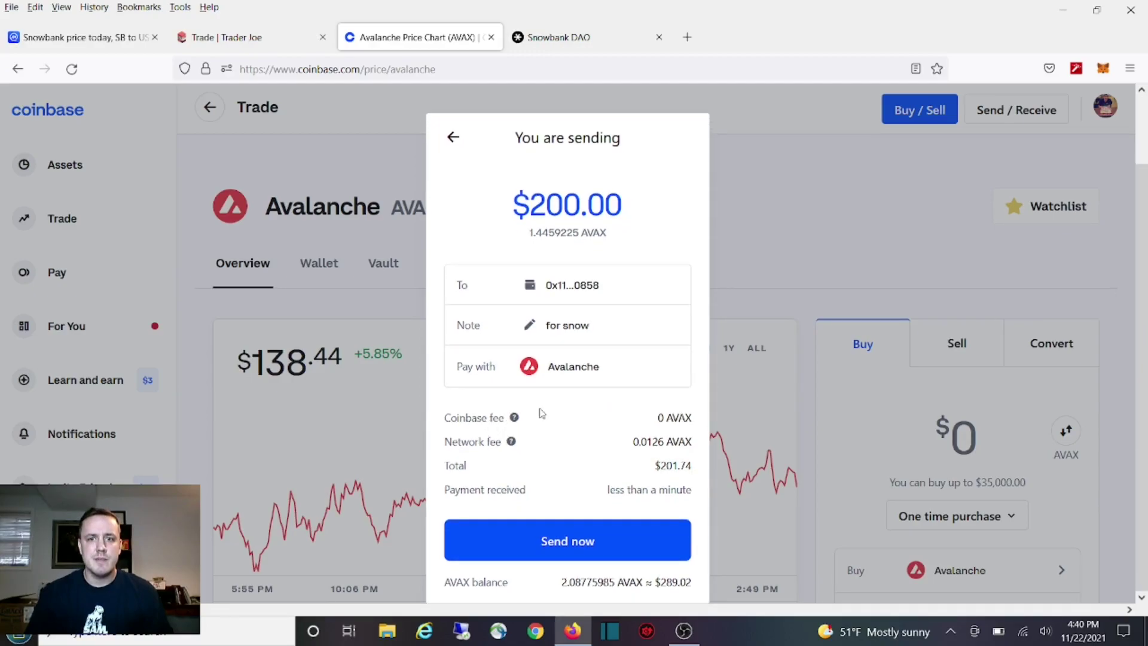
left_click(581, 546)
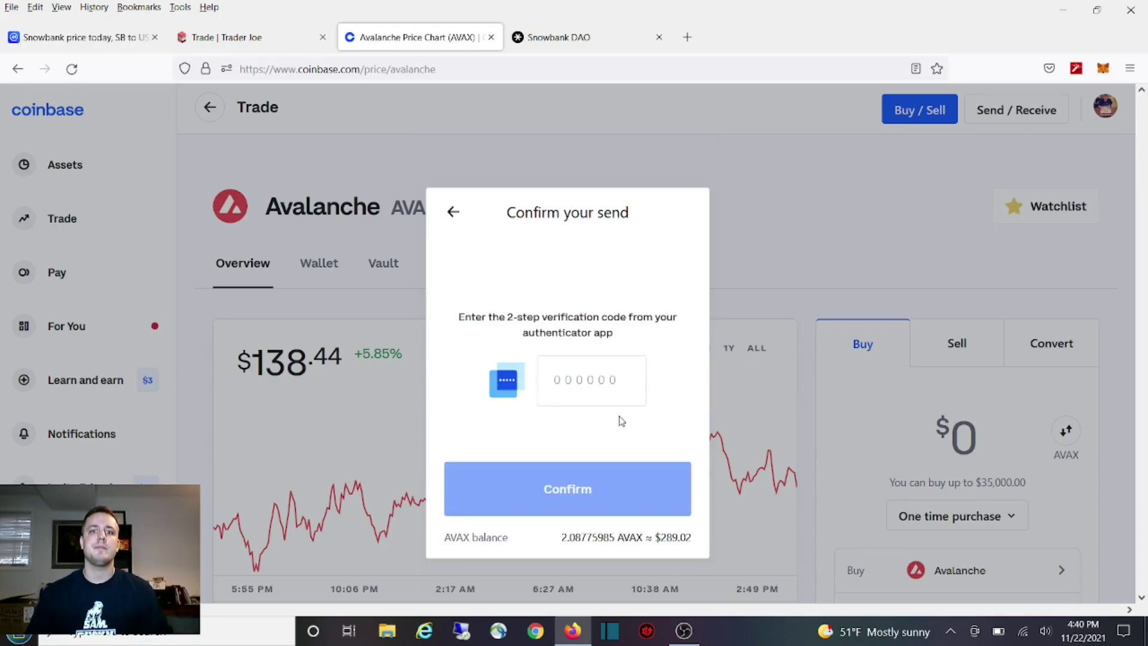
left_click(602, 379)
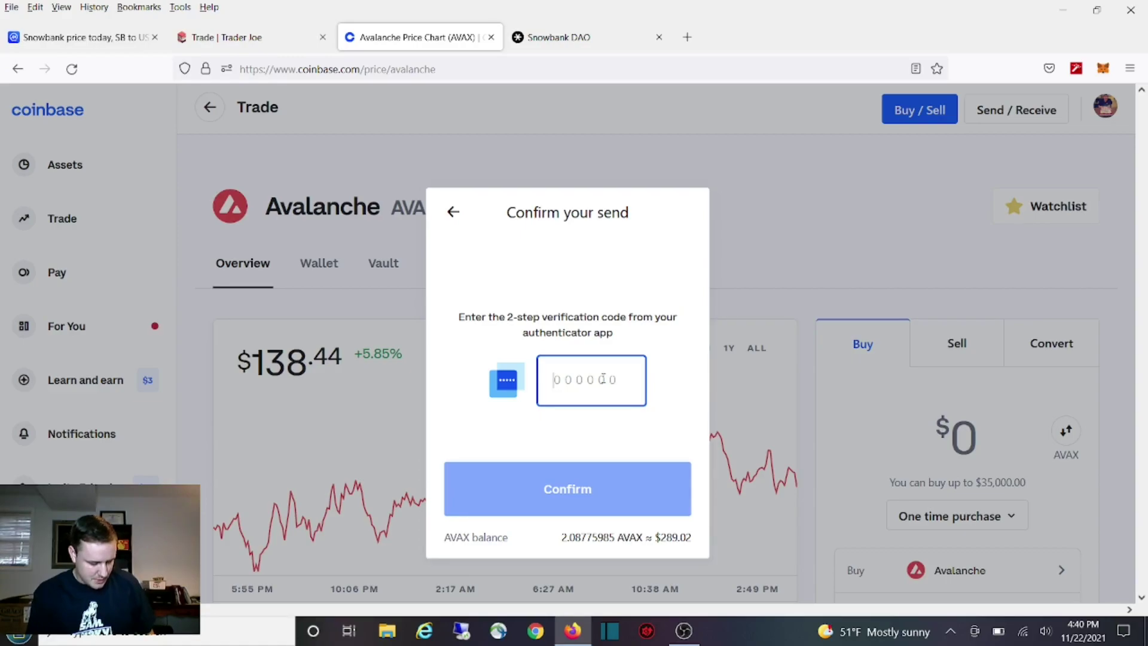
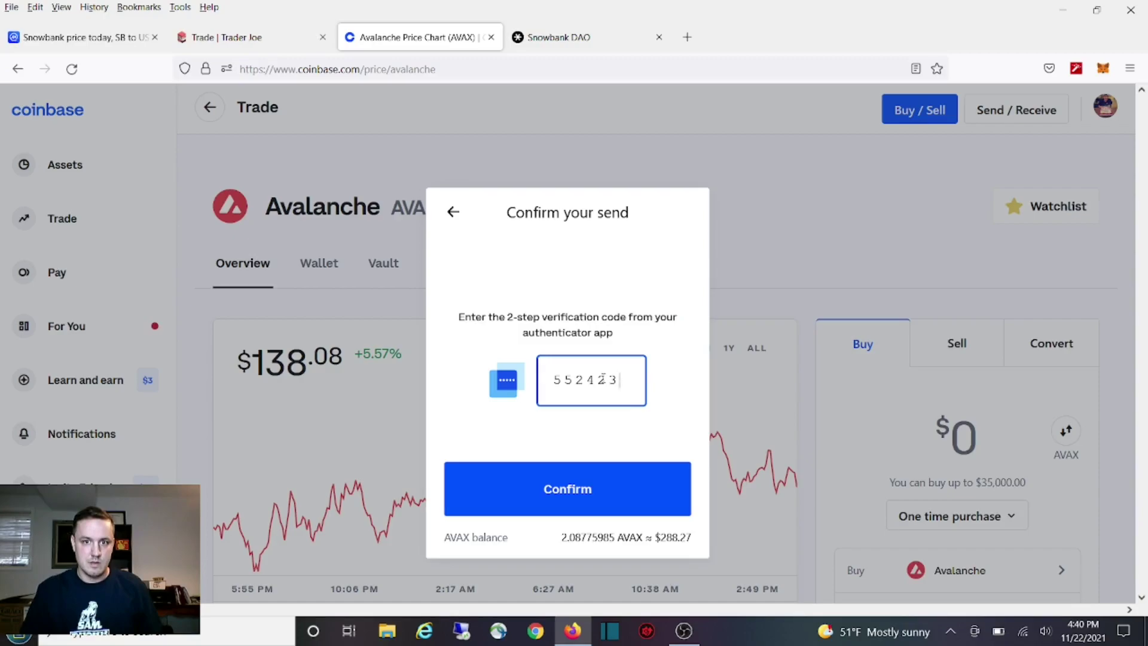
Step: Confirm the 1.4459225 AVAX ($200) send and dismiss the success message
left_click(598, 493)
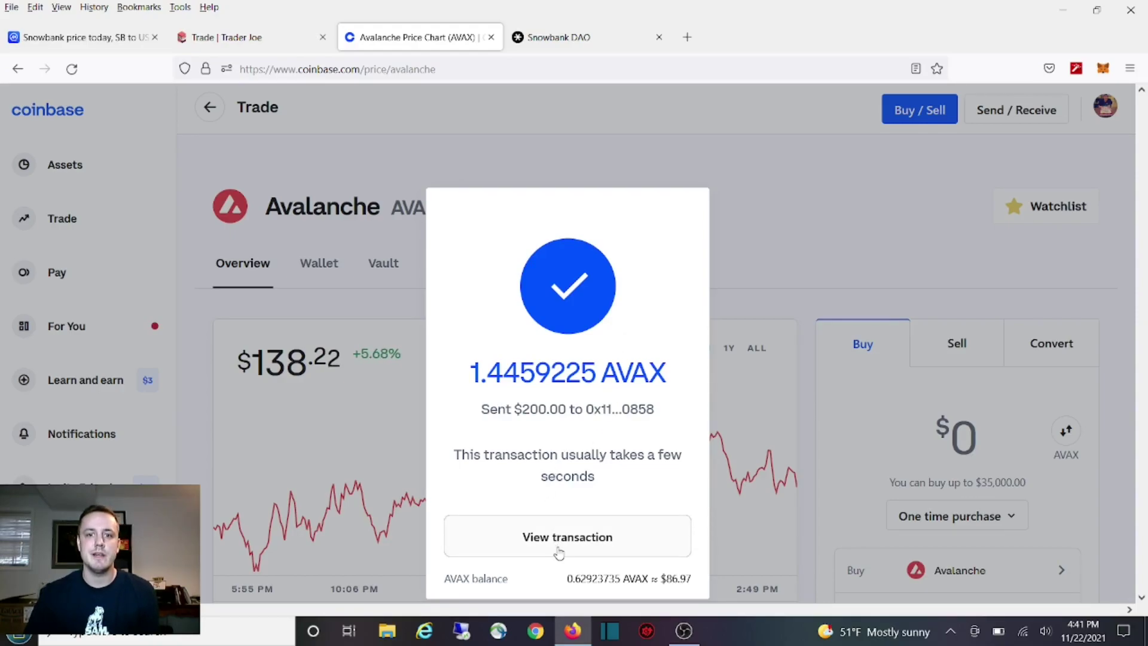
left_click(793, 219)
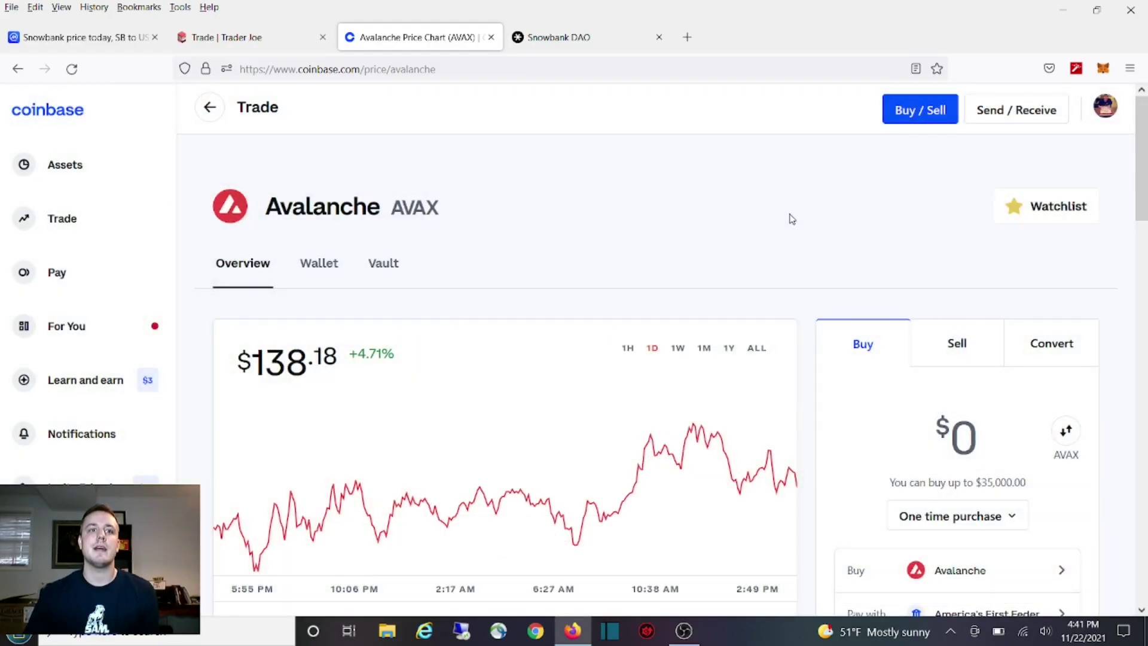
Step: On the Snowbank tab, check that MetaMask now holds 2.8732 AVAX and 0 SB
left_click(568, 37)
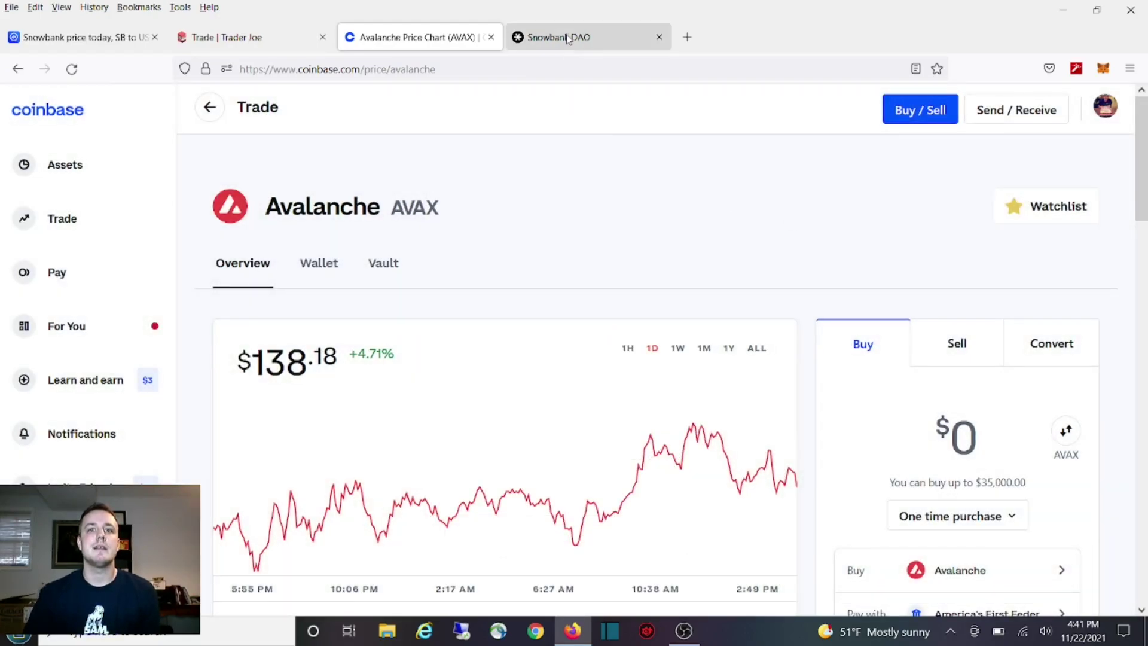
left_click(1105, 68)
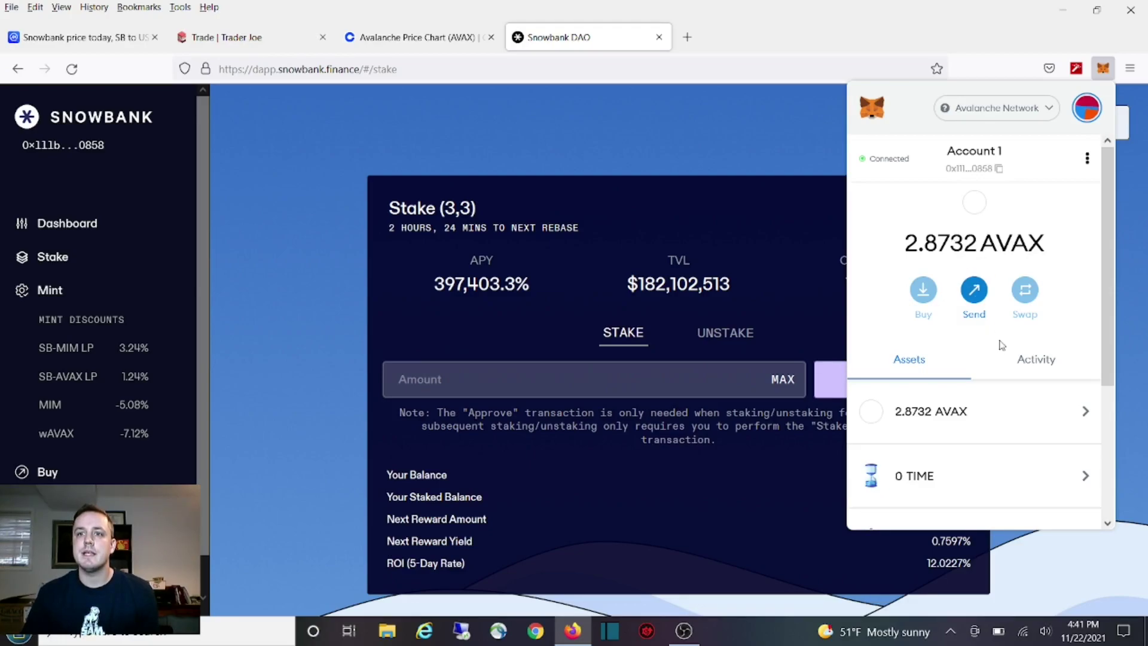
scroll(1010, 368, "down", 1)
scroll(1009, 370, "down", 2)
scroll(1013, 378, "up", 3)
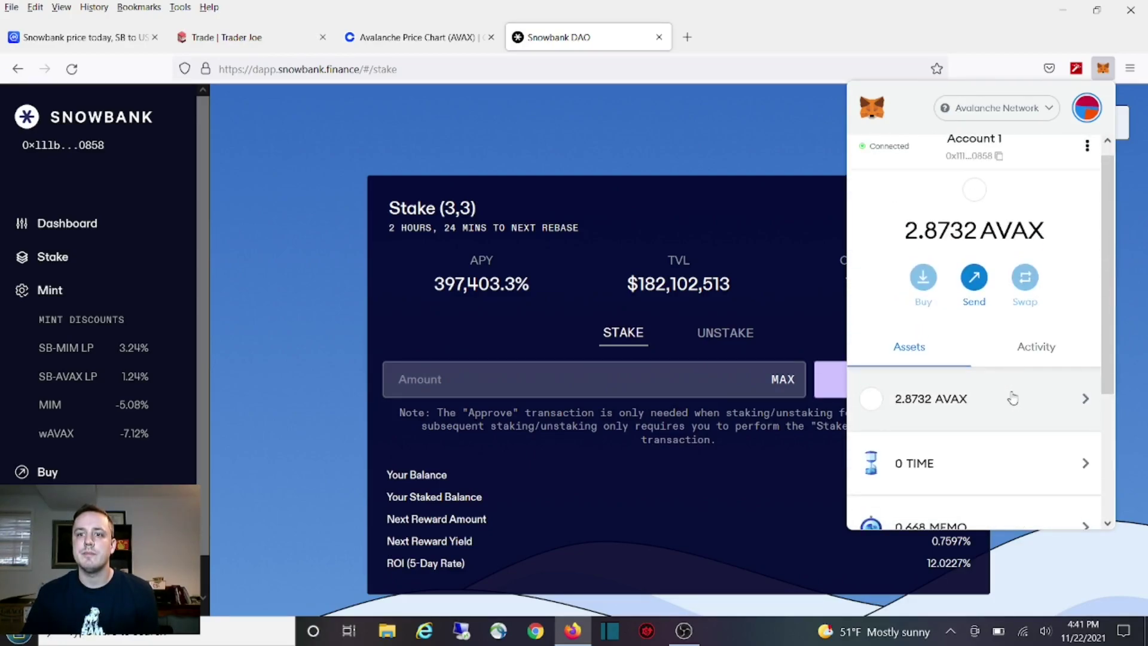
scroll(1010, 392, "down", 2)
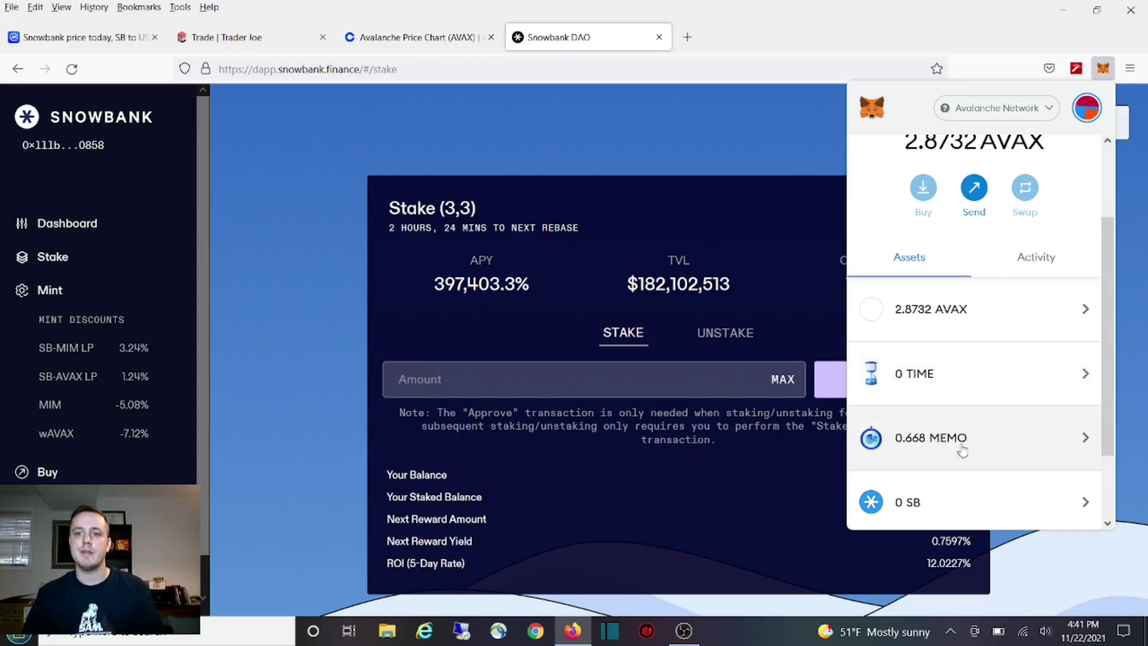
scroll(925, 502, "down", 2)
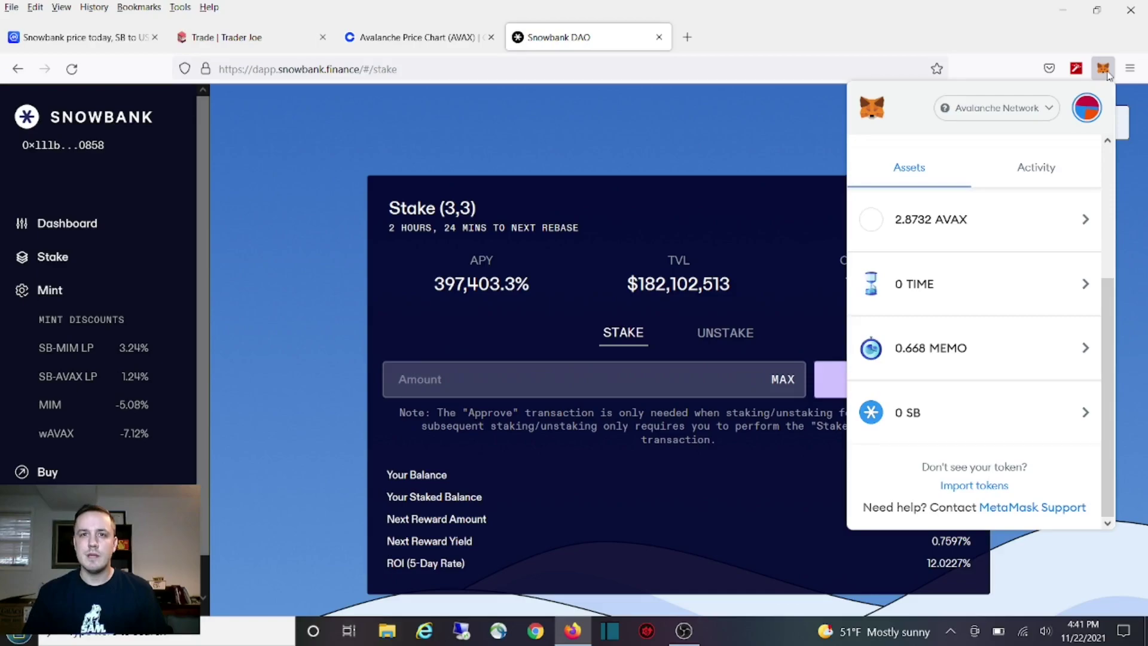
scroll(981, 238, "up", 3)
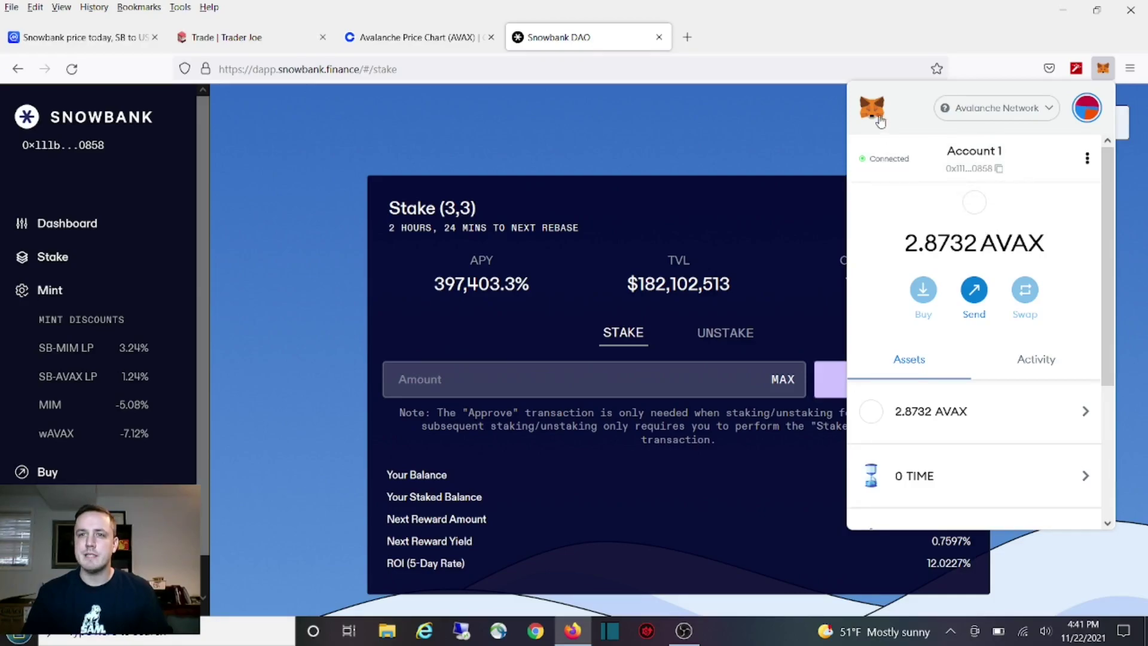
left_click(1103, 68)
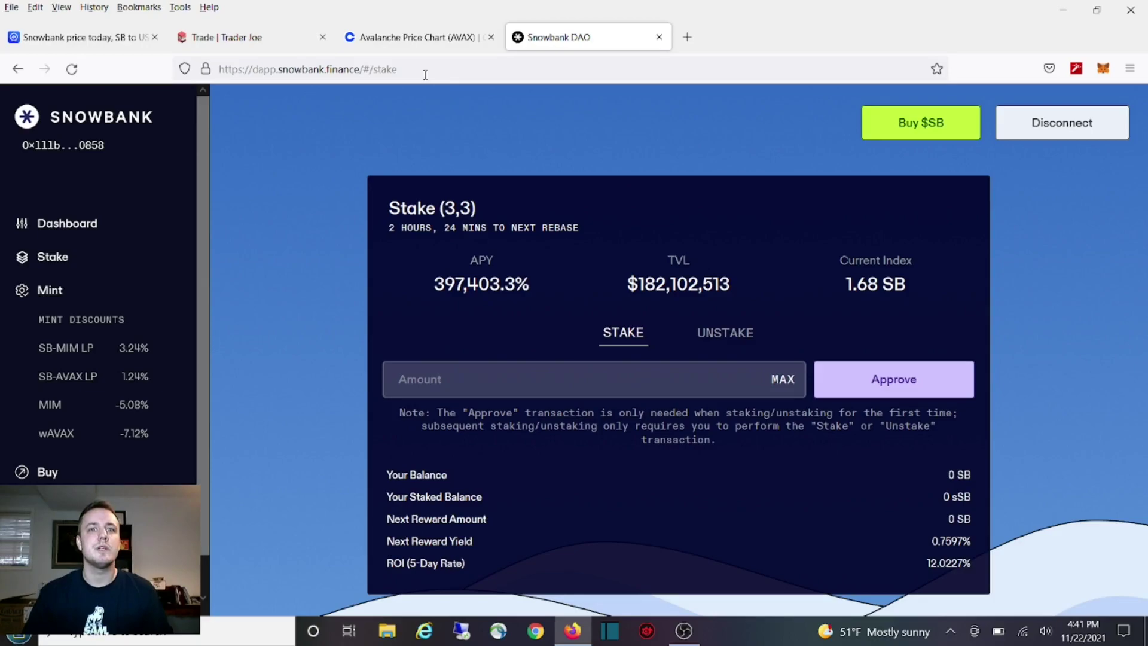
Step: On Trader Joe's Trade page, select SB as the token to receive for AVAX
left_click(248, 36)
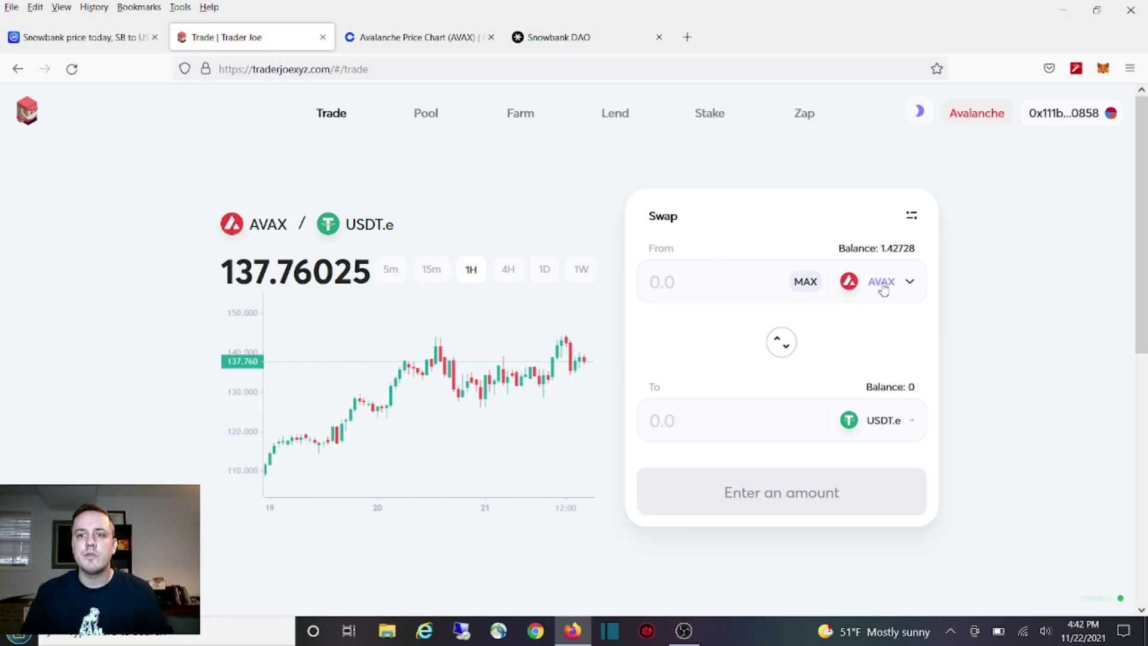
left_click(902, 427)
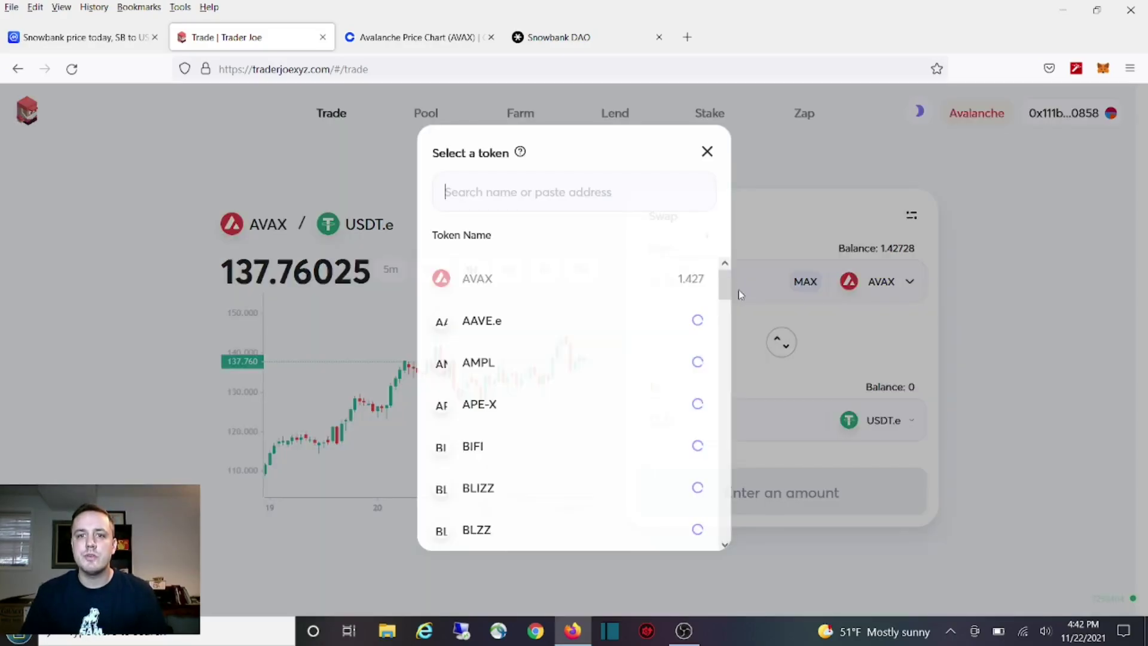
type("sb")
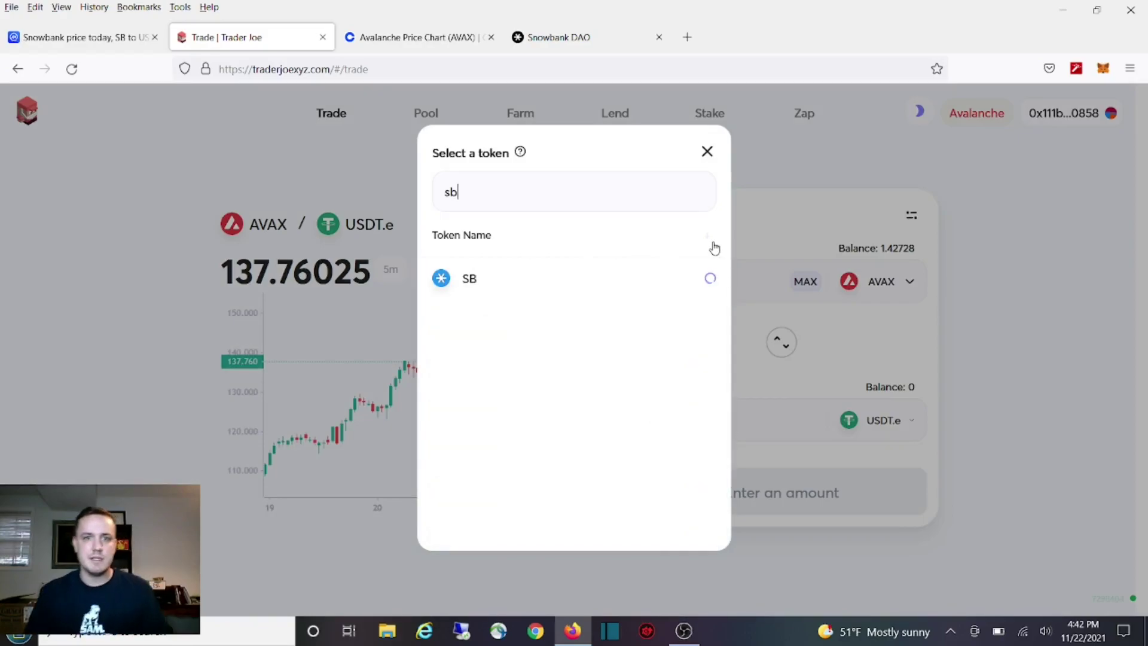
left_click(546, 284)
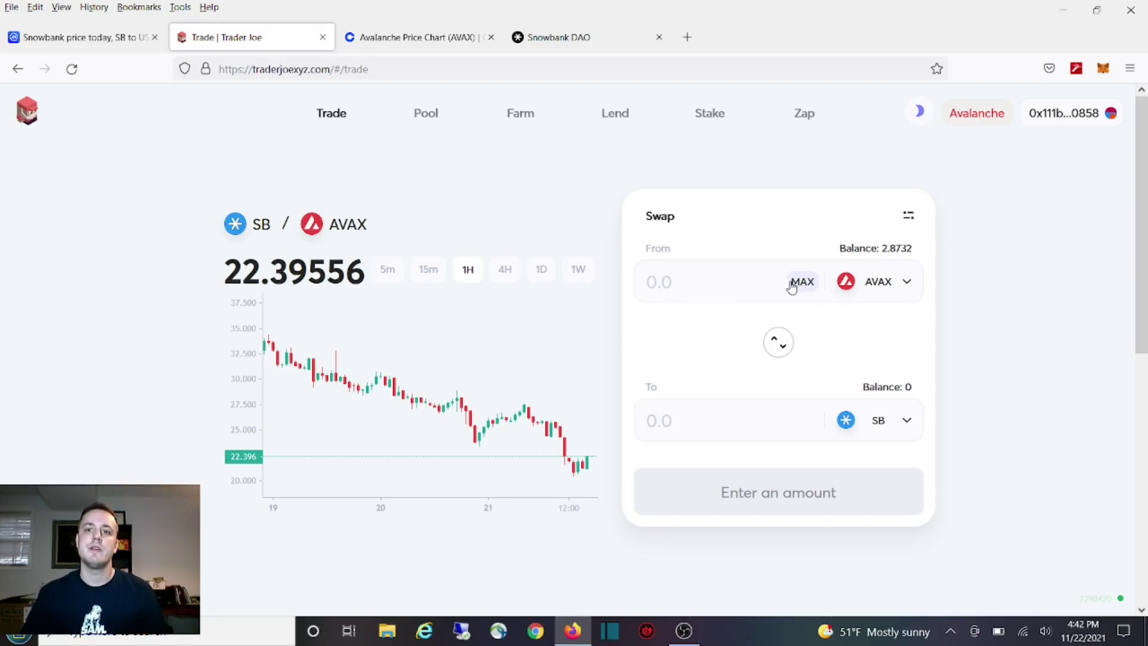
Step: Enter 2 AVAX as the swap amount for about 0.0896805 SB and open the Confirm Swap details
left_click(799, 283)
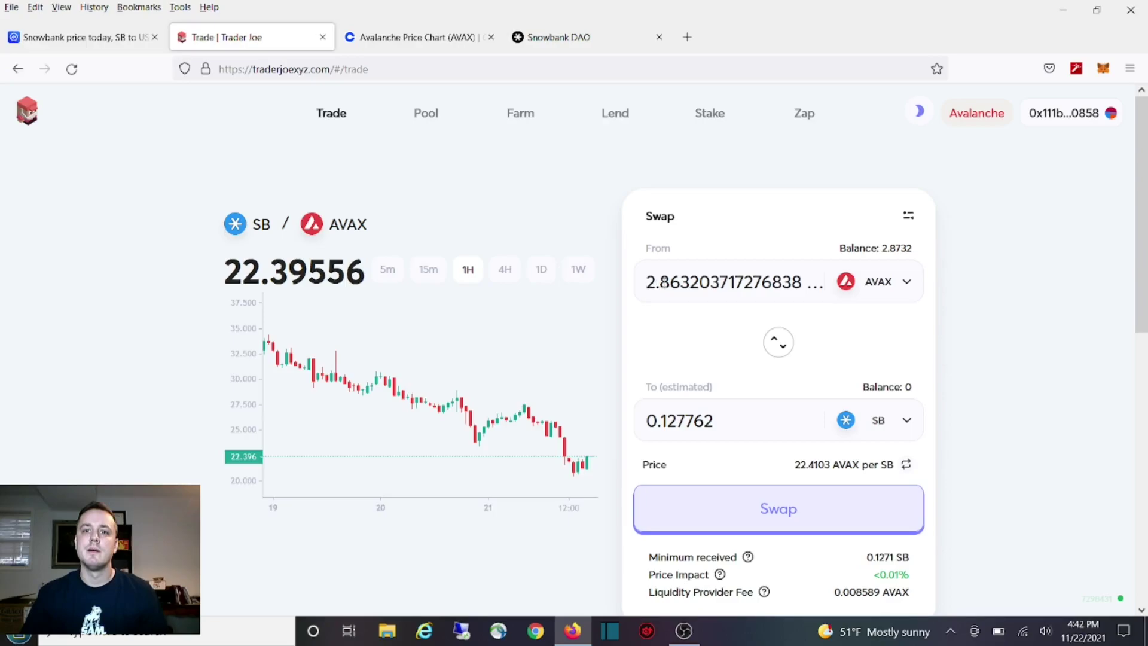
left_click_drag(806, 285, 662, 262)
type("41")
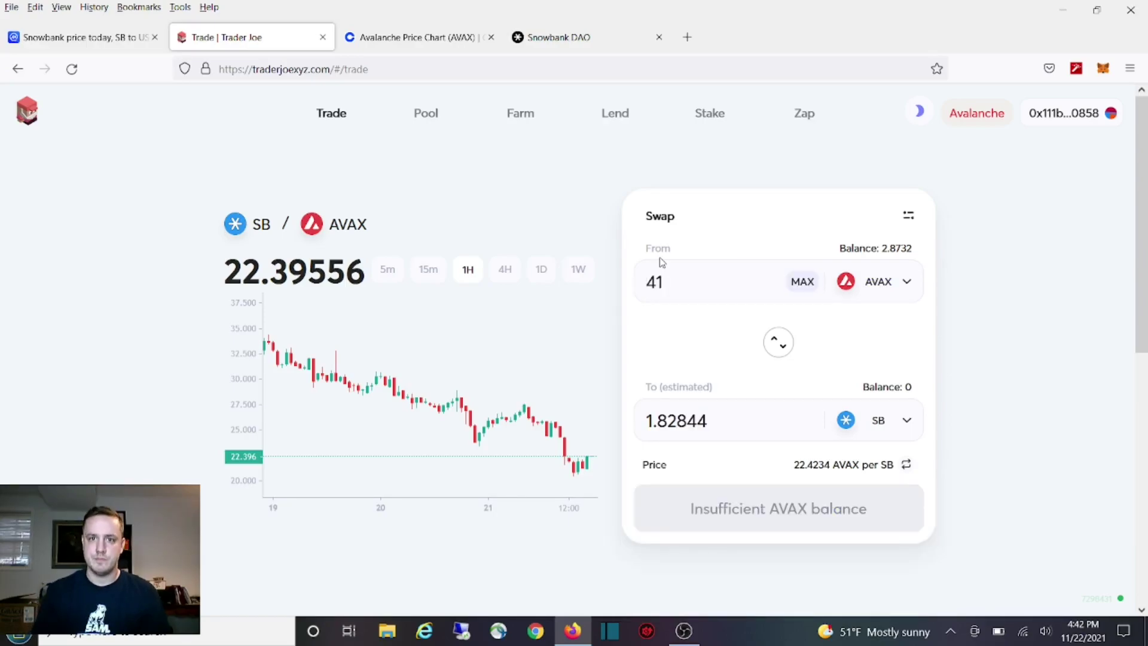
key("Delete")
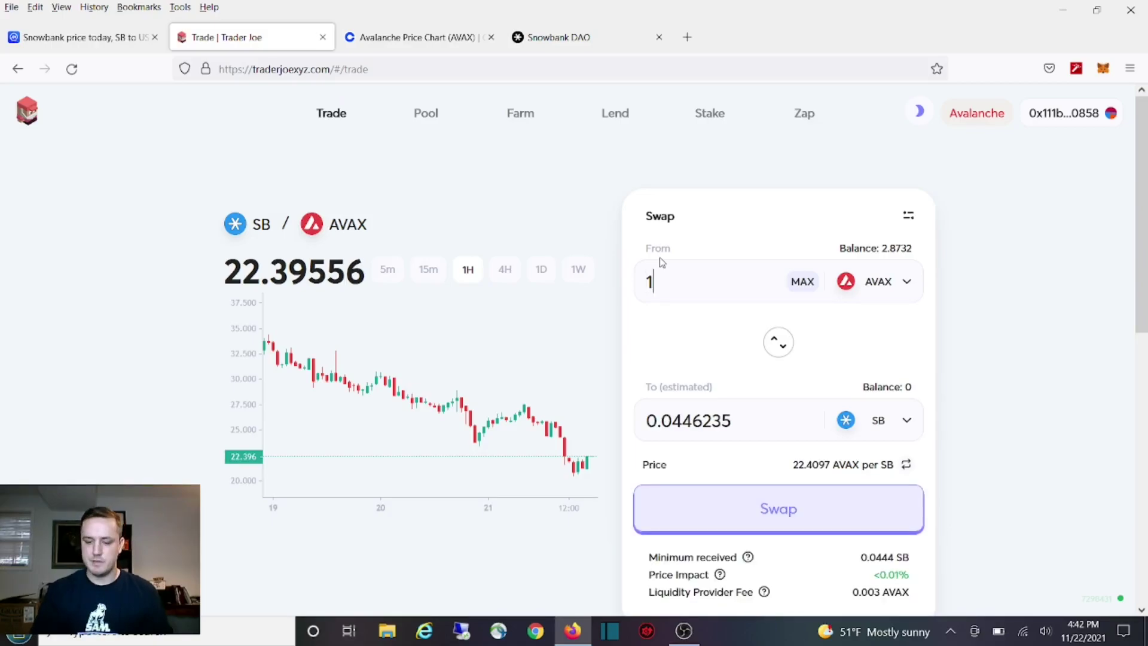
key("Delete")
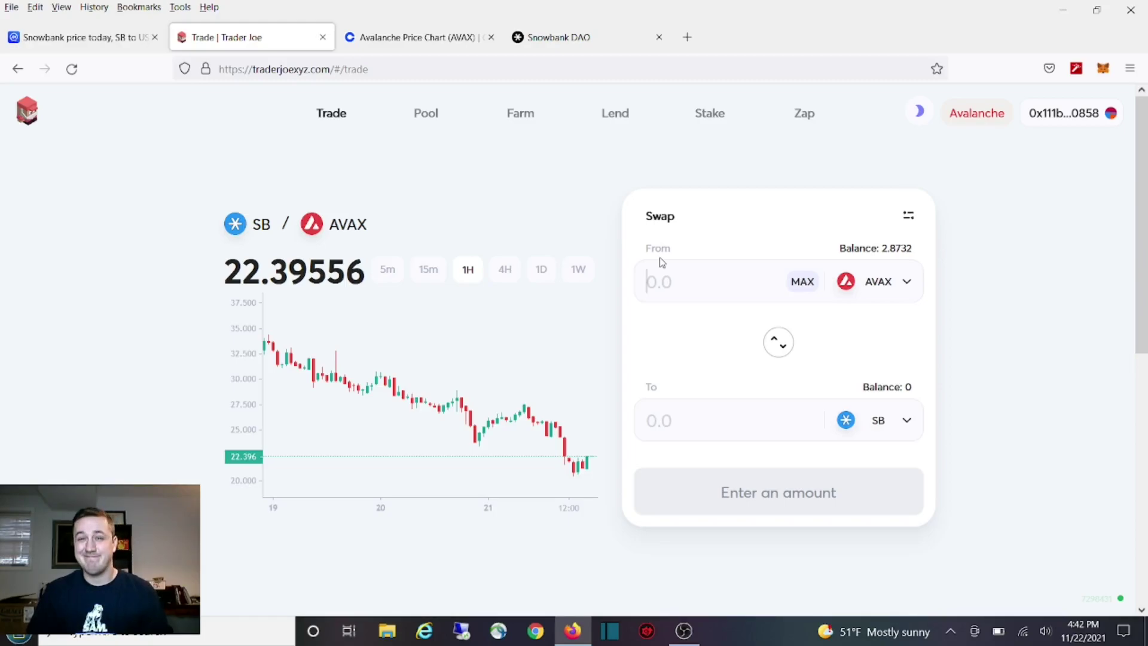
type("2")
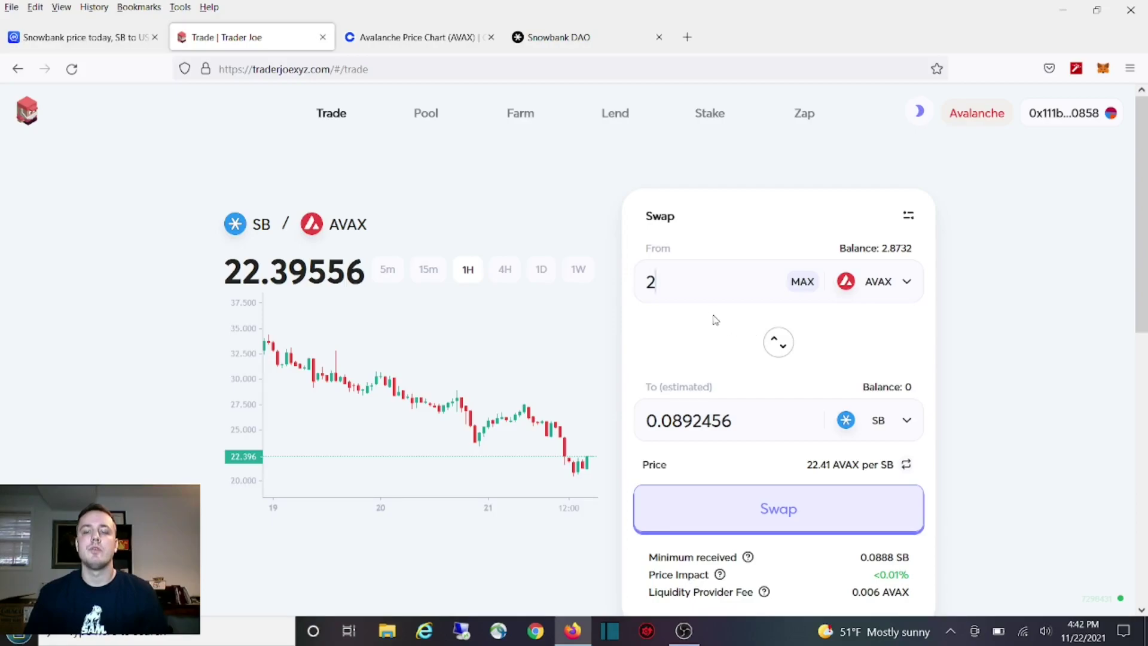
scroll(1019, 358, "down", 2)
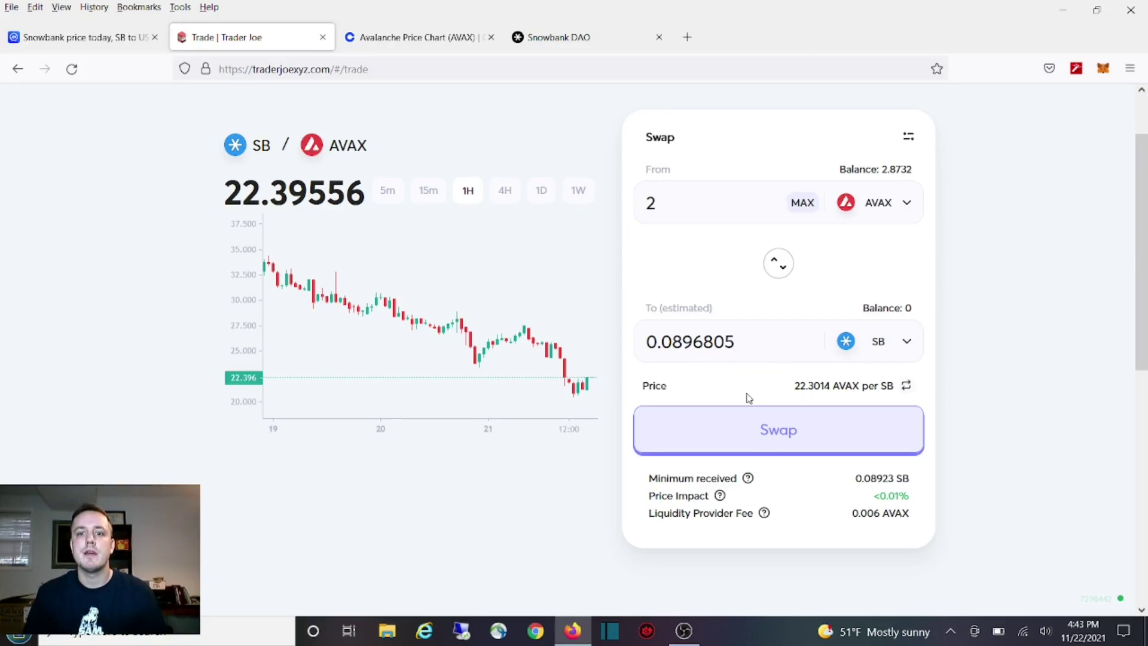
left_click(755, 435)
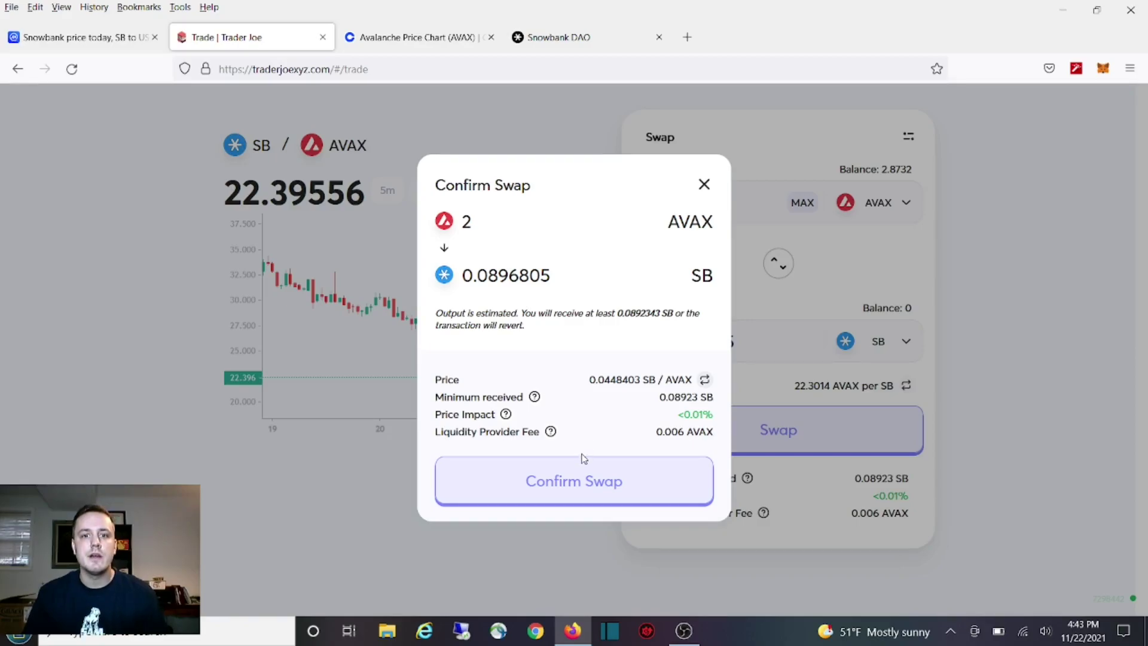
Step: Confirm the 2 AVAX-to-SB swap, approve it in MetaMask, and dismiss the Transaction Submitted notice
left_click(582, 486)
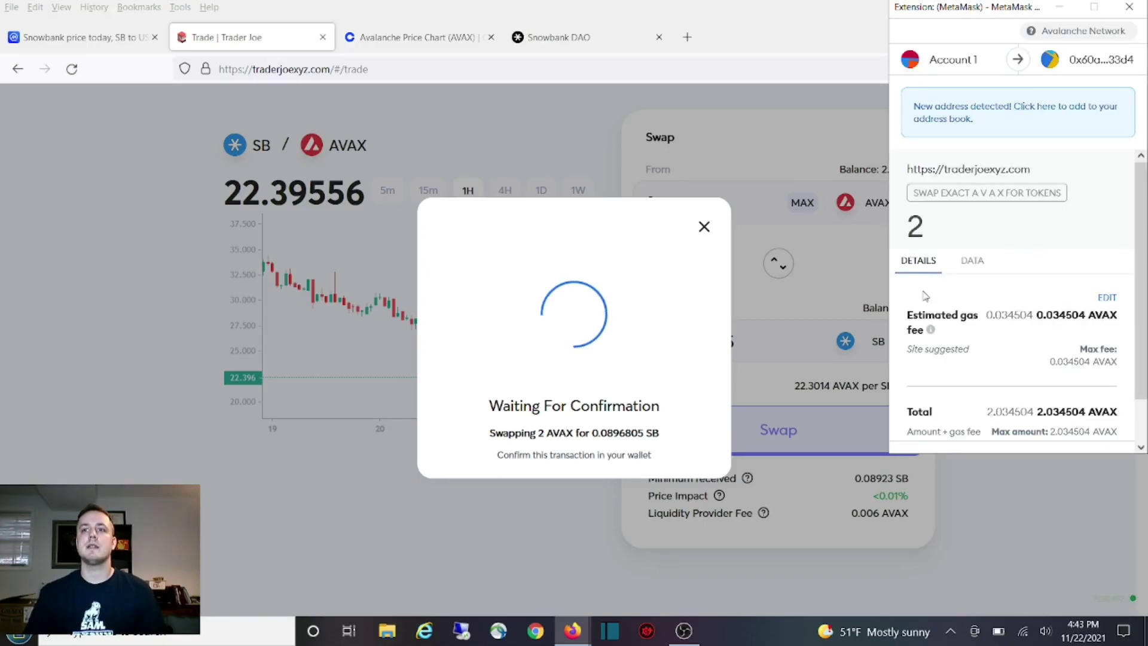
scroll(1095, 196, "down", 2)
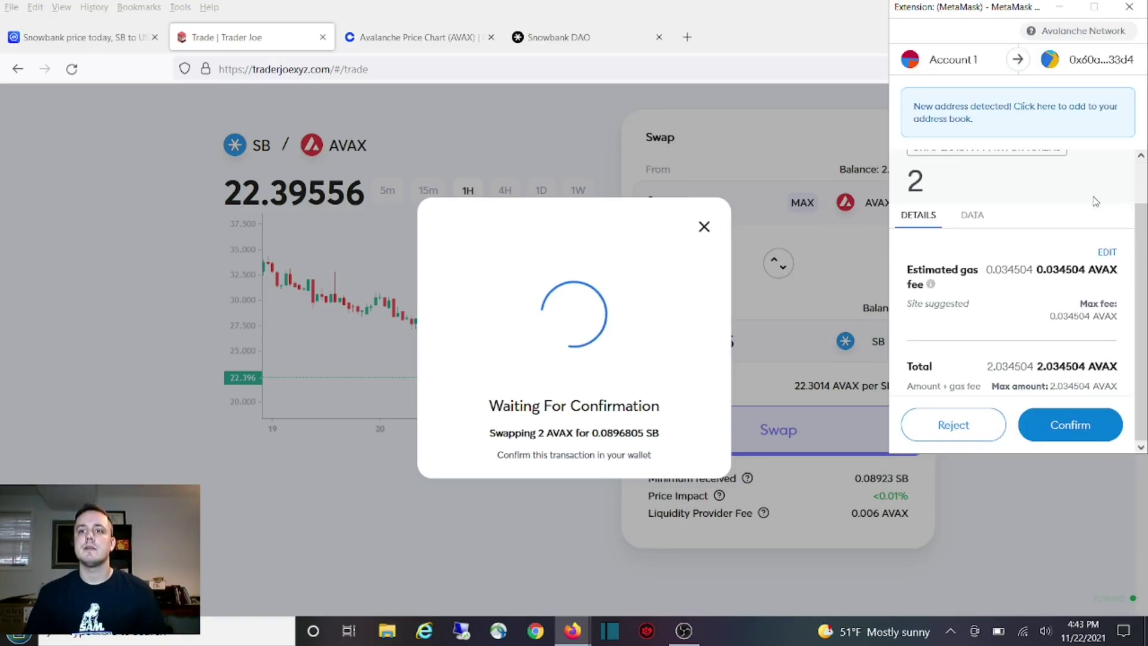
scroll(1071, 217, "up", 2)
scroll(1073, 215, "down", 2)
scroll(1061, 236, "up", 2)
scroll(1040, 251, "down", 2)
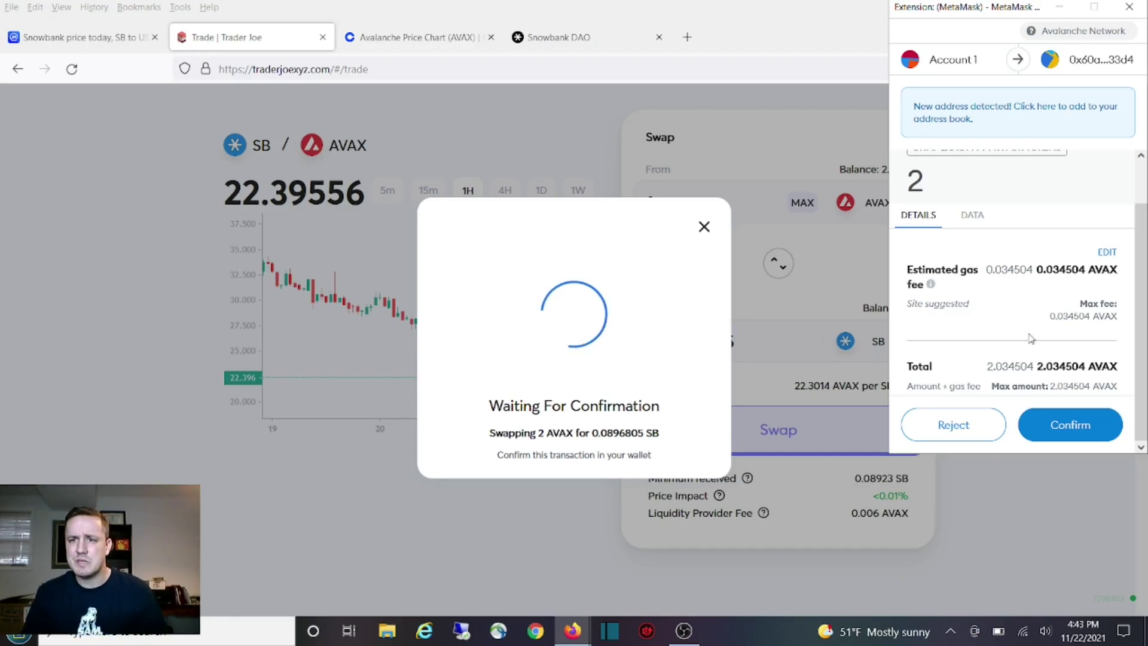
left_click(1056, 426)
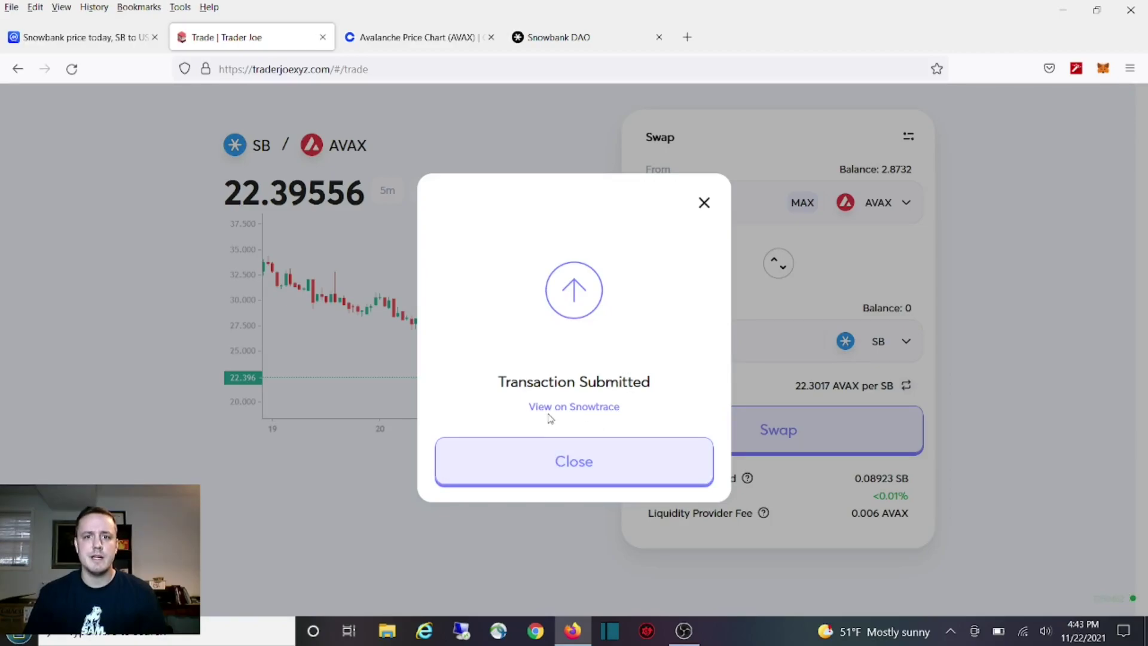
left_click(573, 472)
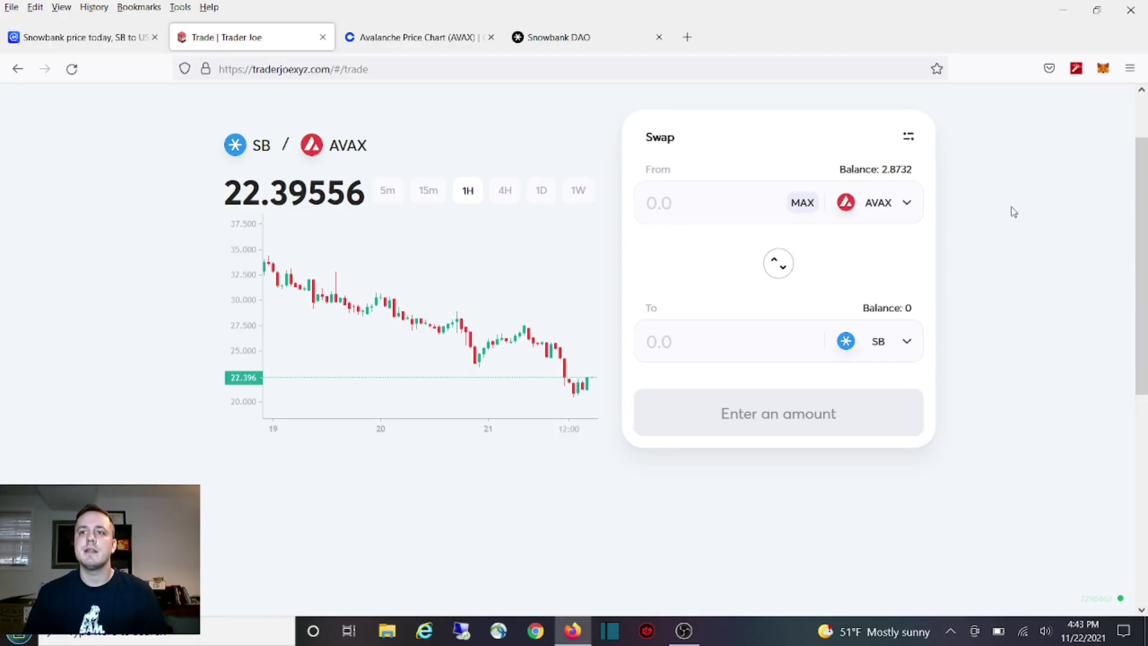
Step: Check MetaMask's Activity list for the completed AVAX-to-SB swap
left_click(1104, 69)
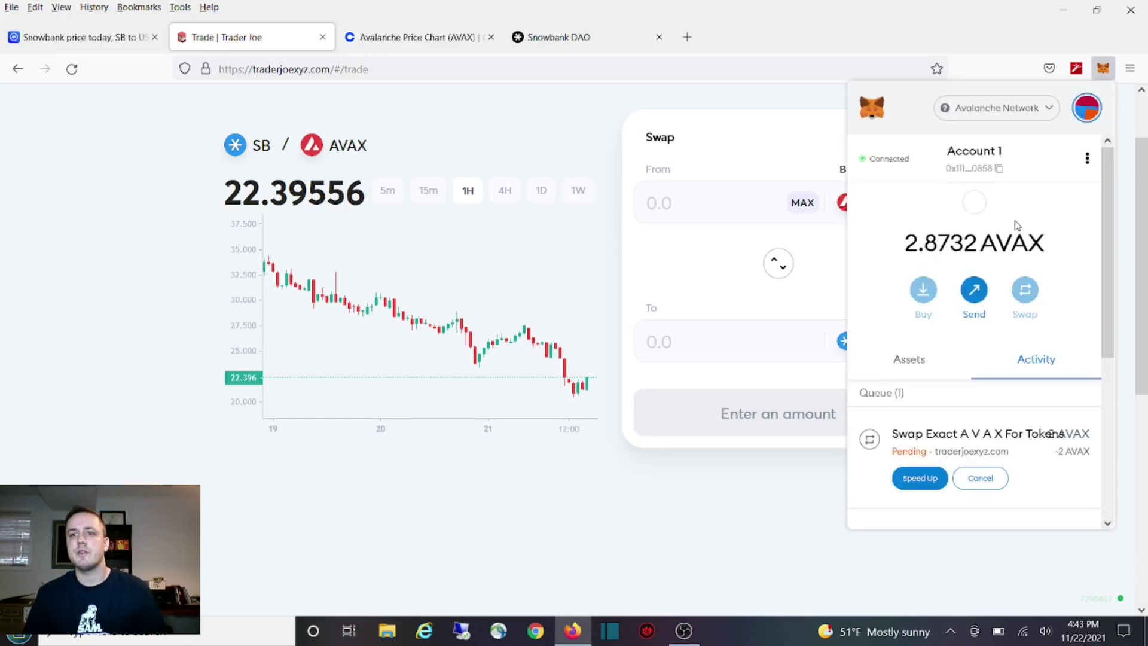
scroll(983, 315, "down", 3)
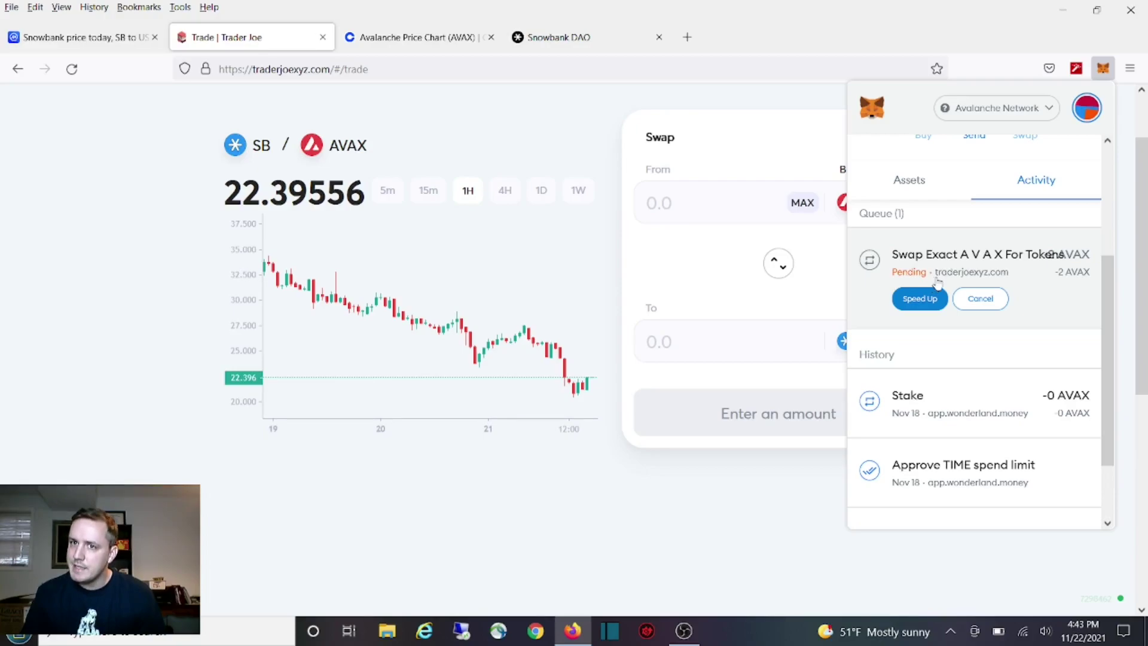
scroll(998, 398, "down", 2)
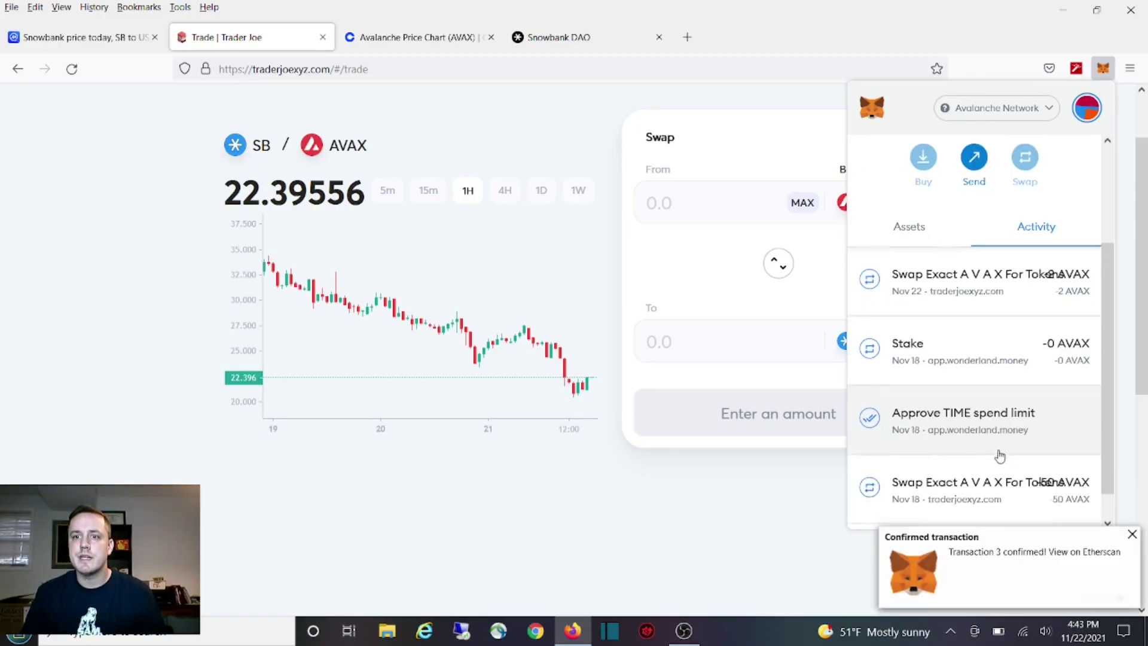
scroll(998, 451, "down", 1)
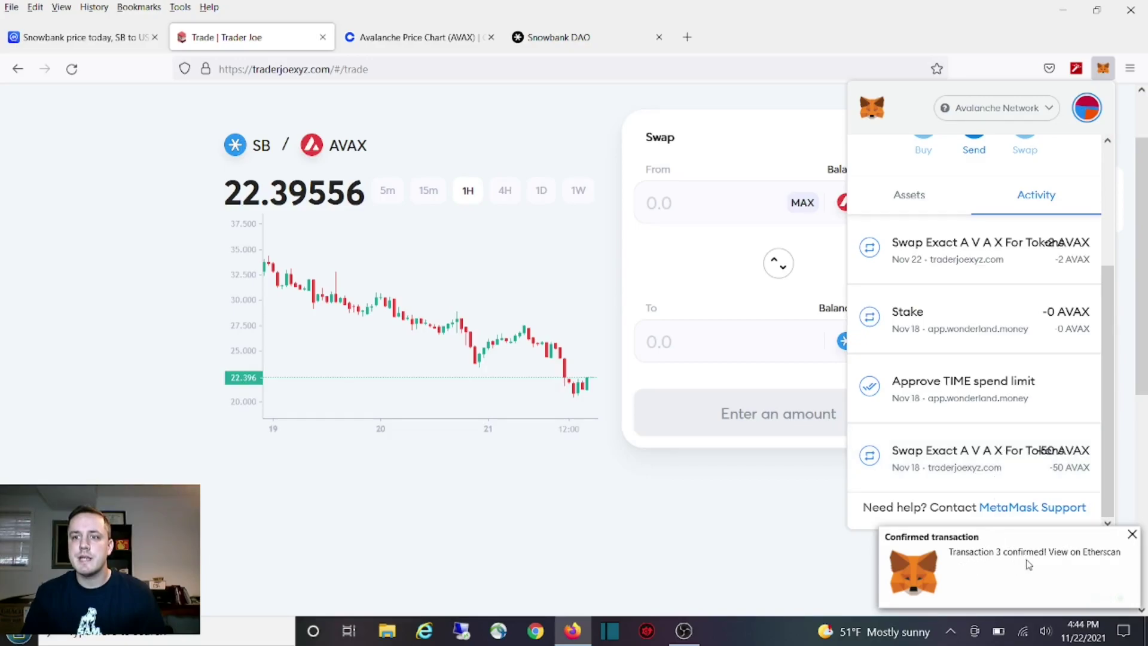
scroll(980, 383, "up", 2)
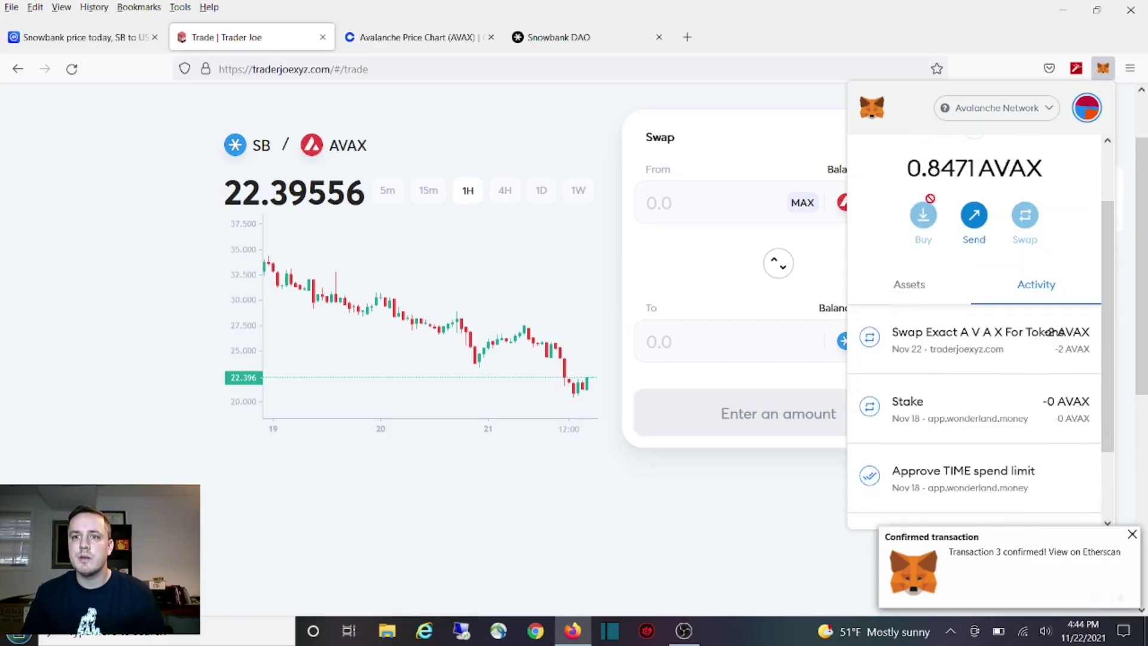
Step: Verify the wallet assets show 0.089 SB and 0.8471 AVAX, then close MetaMask
left_click(908, 290)
scroll(998, 338, "down", 2)
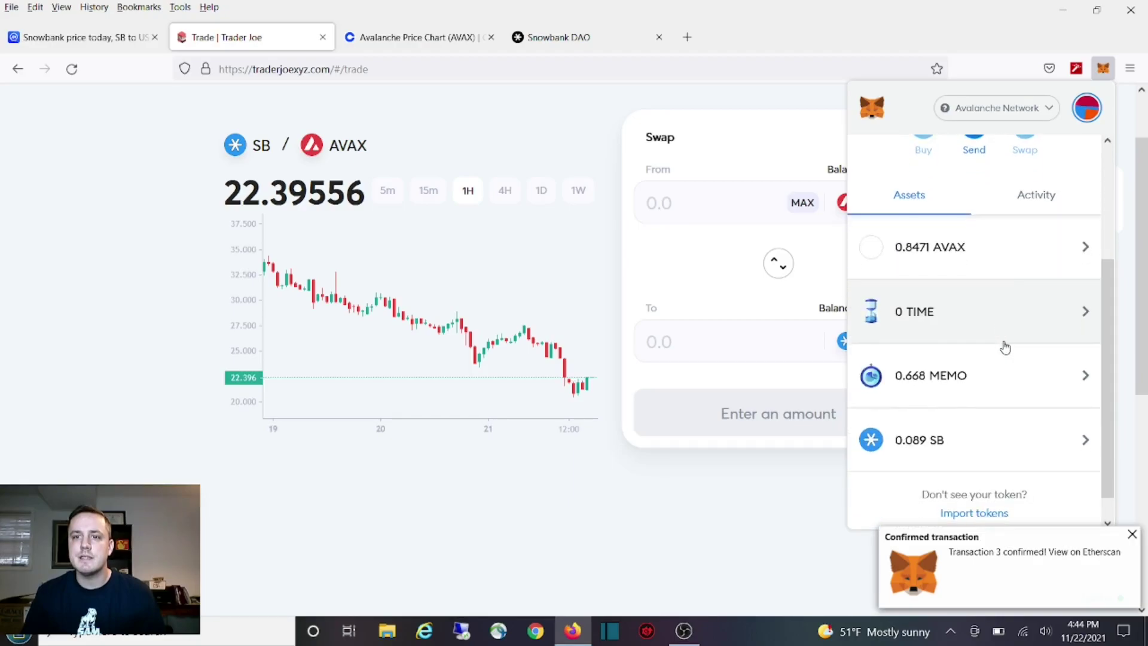
scroll(1010, 334, "down", 1)
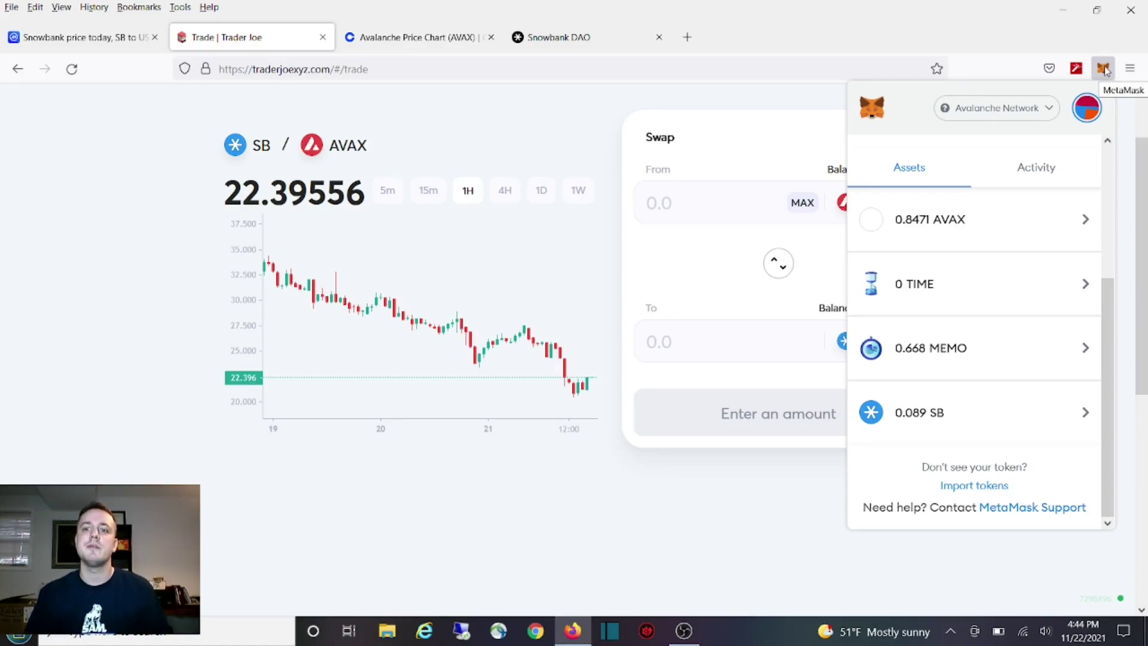
left_click(1105, 69)
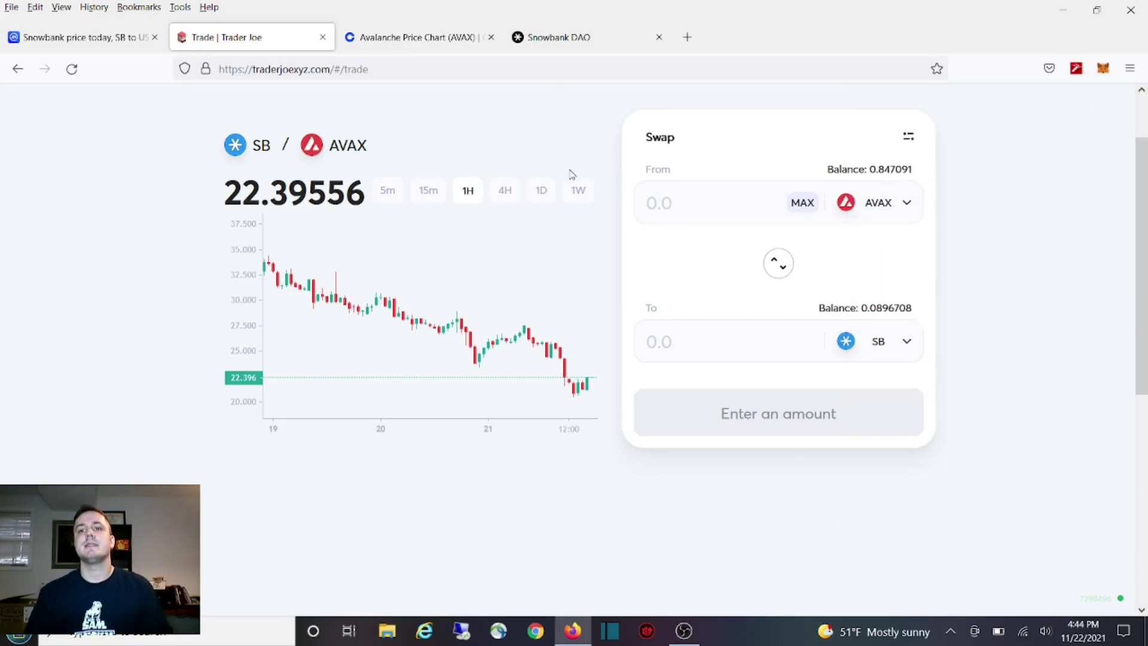
Step: Review Snowbank's CoinMarketCap price of $3,055.04 per SB and its chart, then return to Trader Joe
left_click(93, 39)
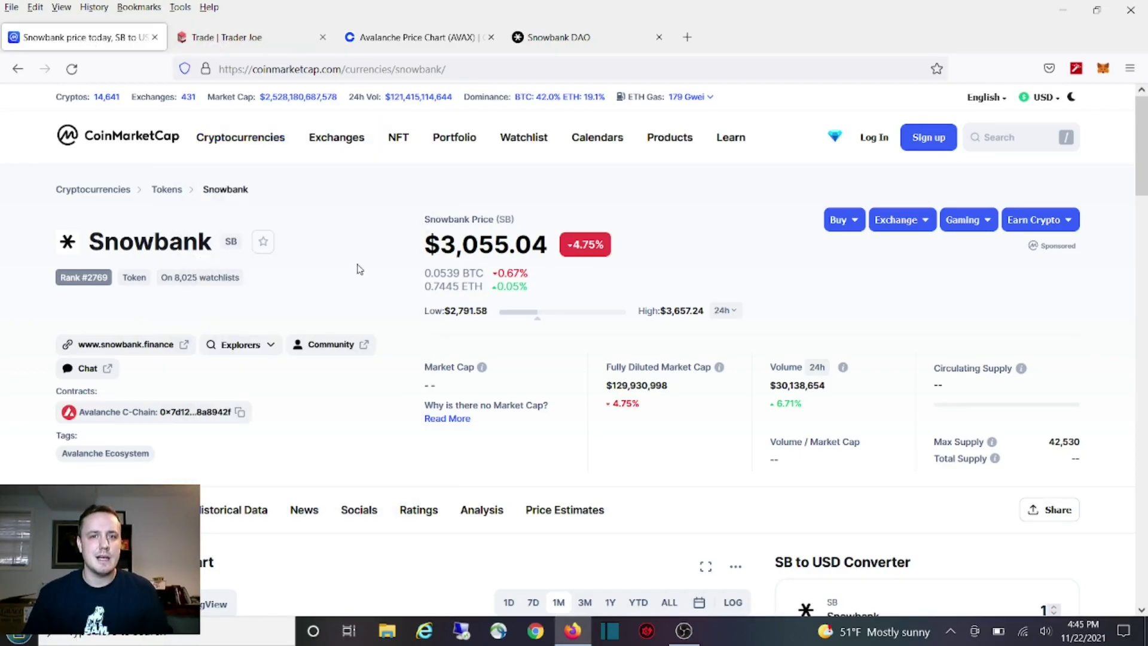
scroll(652, 278, "down", 2)
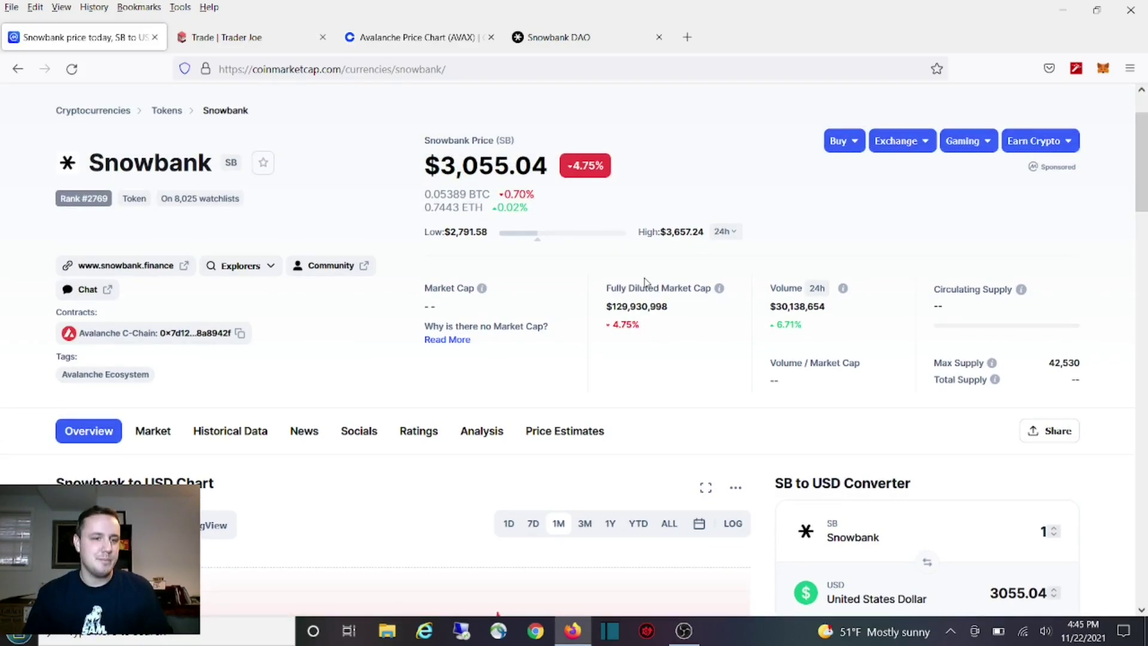
scroll(645, 281, "down", 3)
scroll(661, 256, "down", 3)
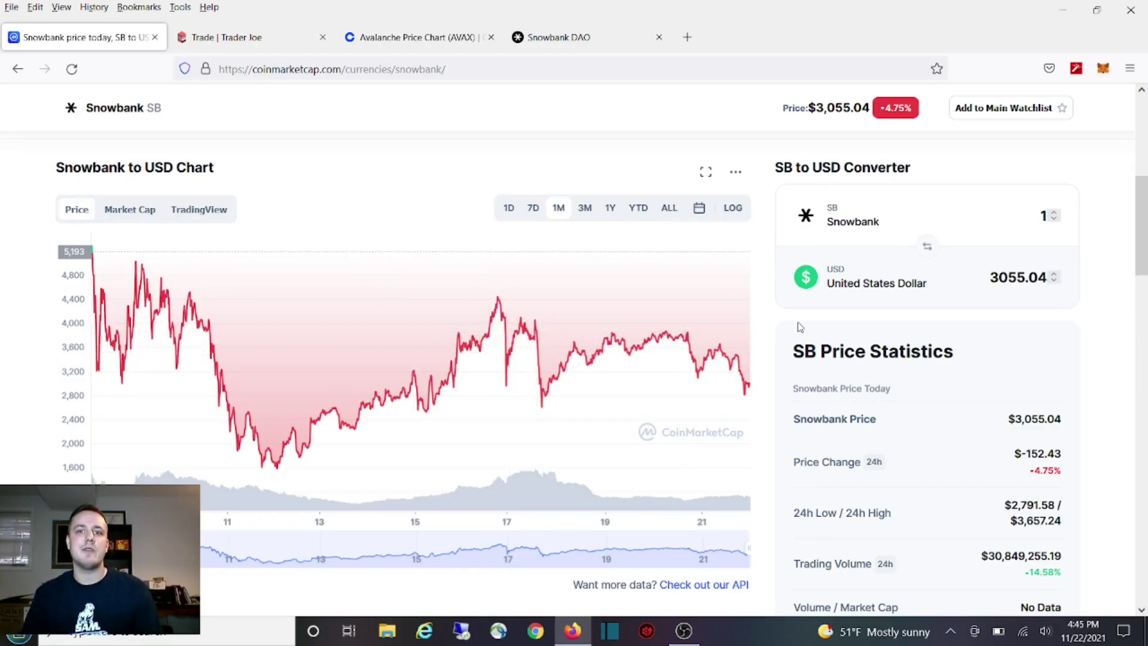
scroll(770, 296, "up", 5)
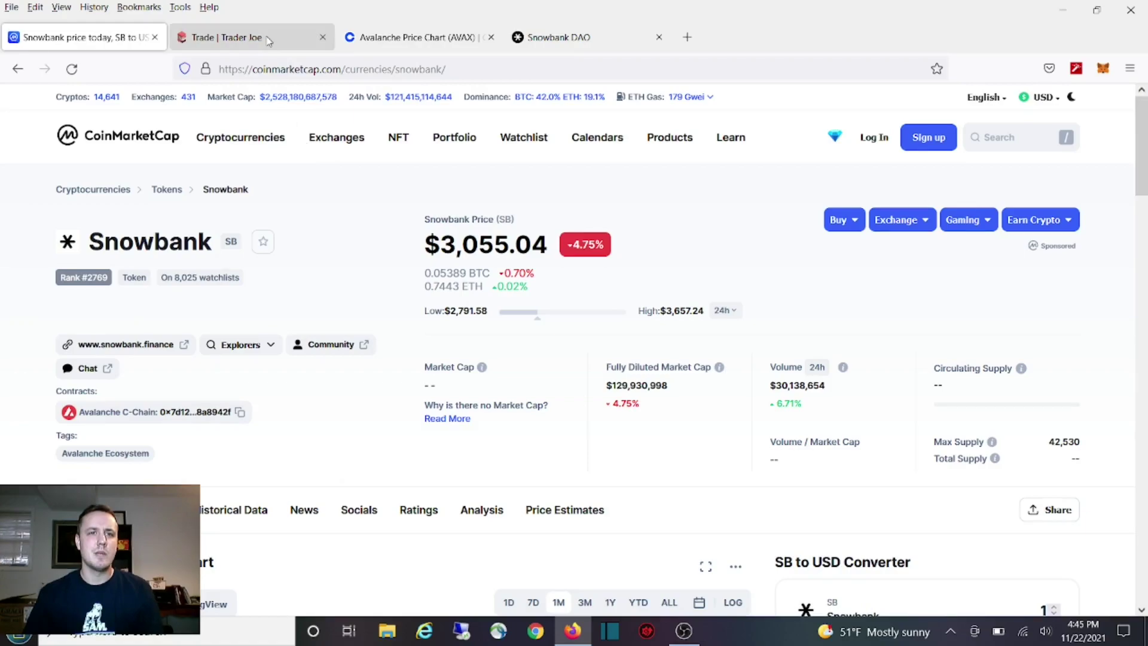
left_click(268, 38)
Step: Go to the Snowbank Stake page and fill MAX, which yields only 0.0 SB
left_click(406, 38)
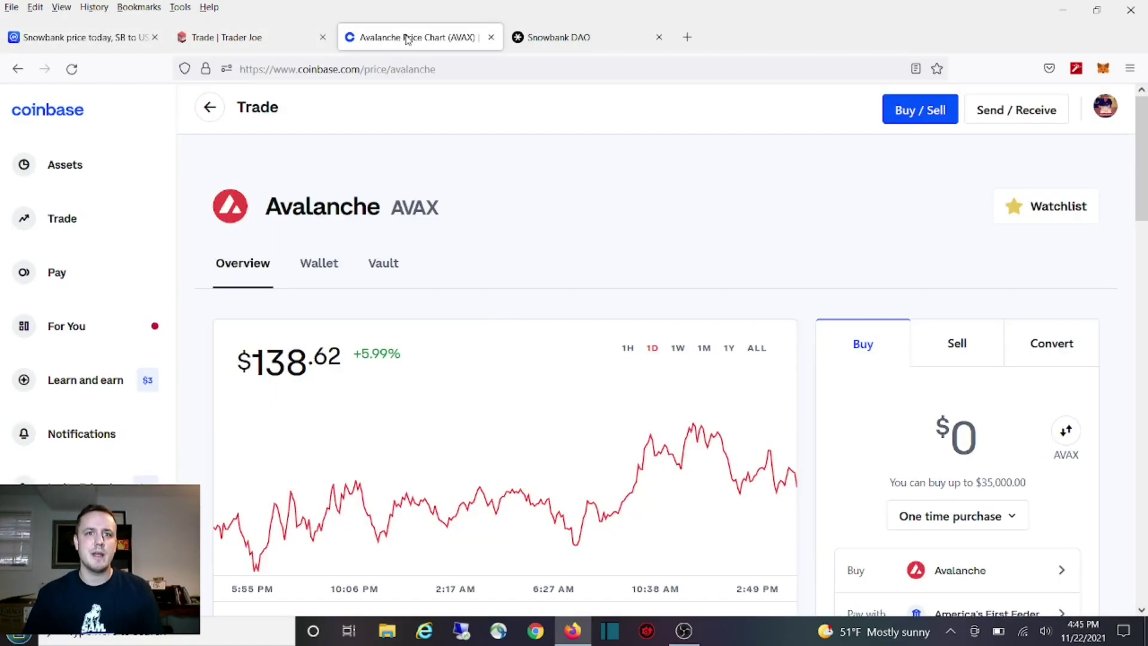
left_click(579, 42)
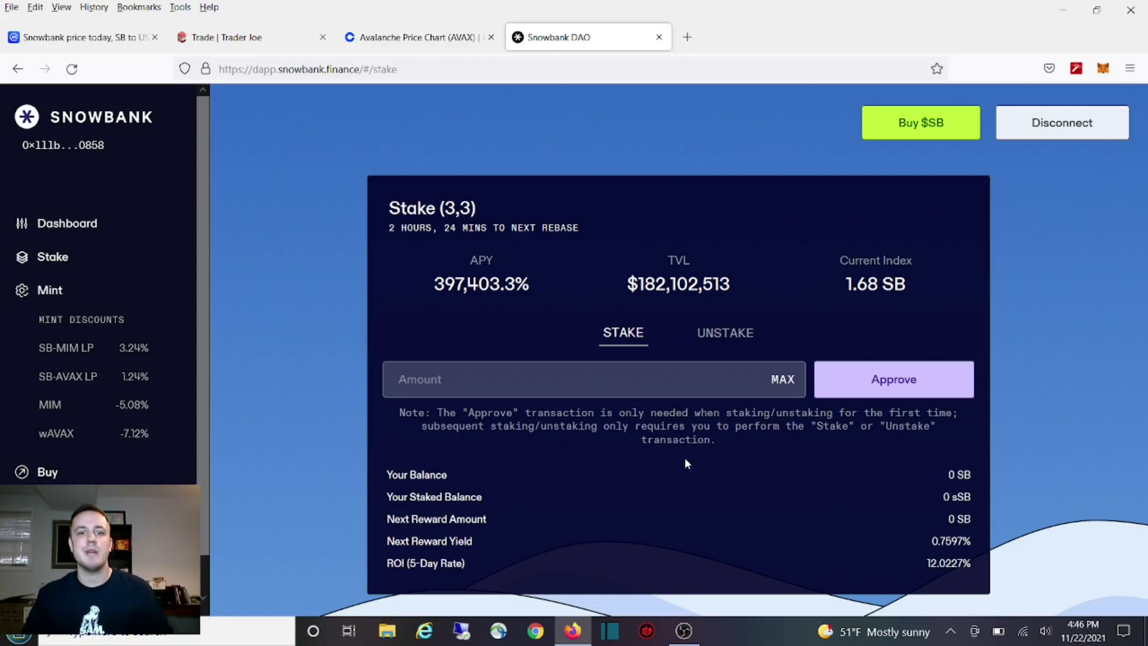
left_click(783, 380)
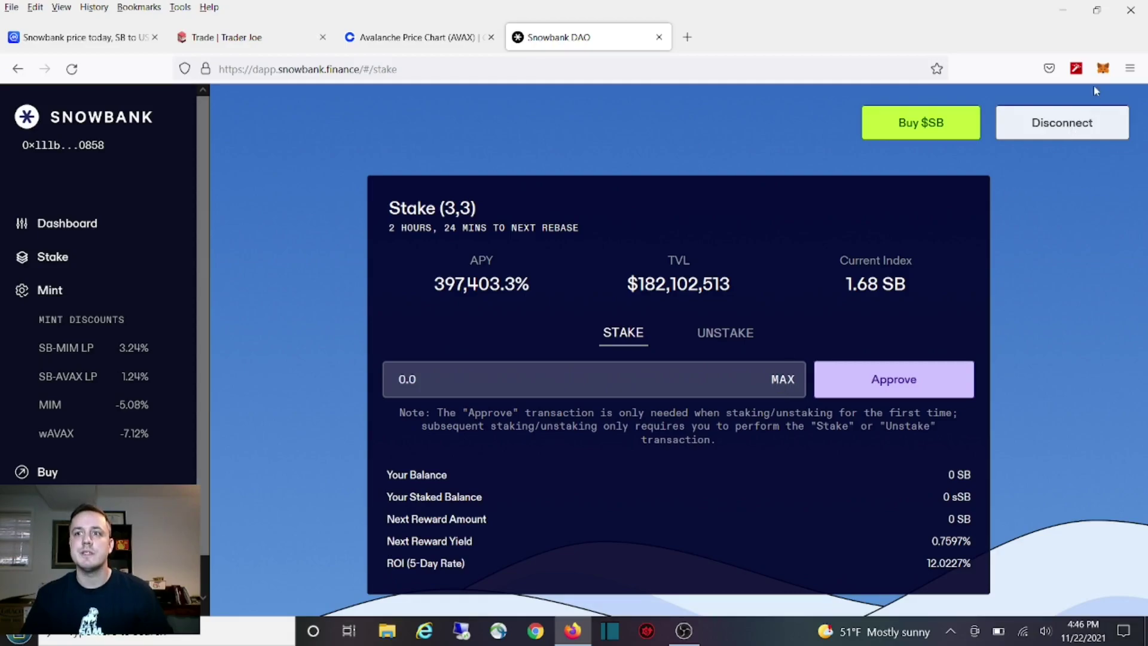
Step: Confirm in MetaMask that the wallet holds 0.089 SB
left_click(1104, 67)
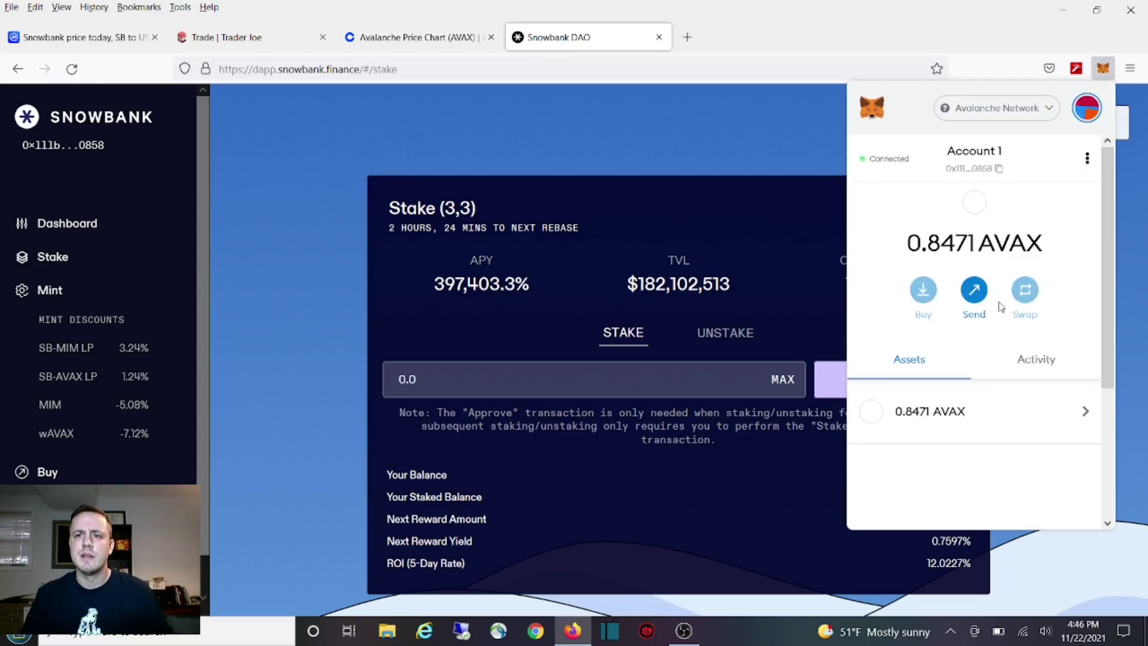
scroll(978, 412, "down", 3)
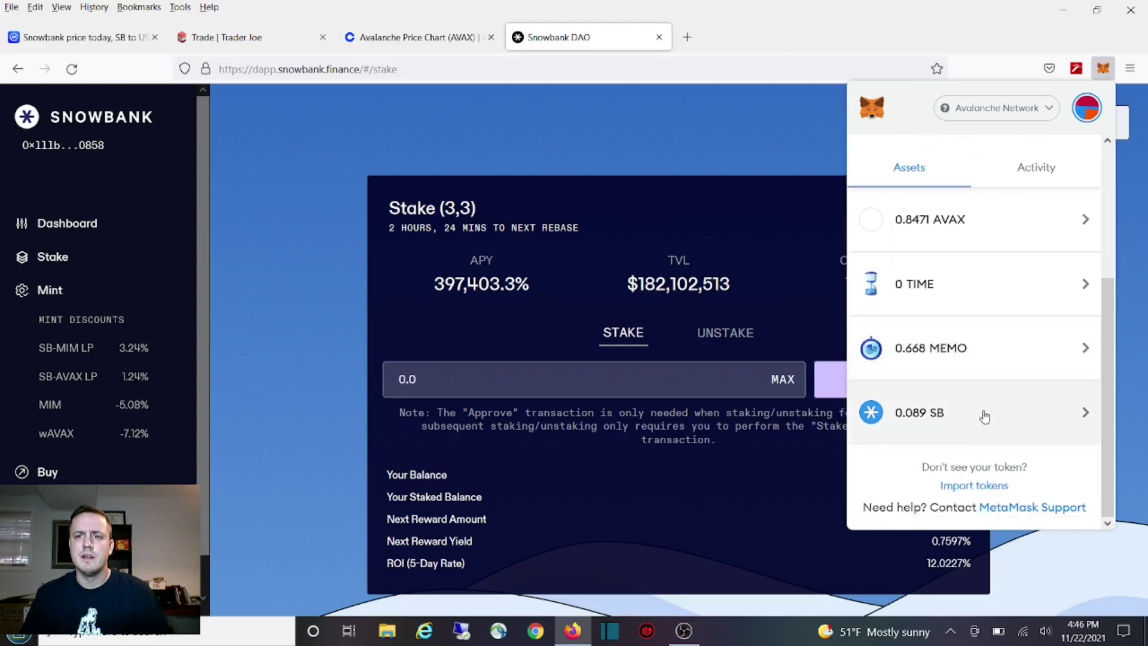
left_click(1104, 68)
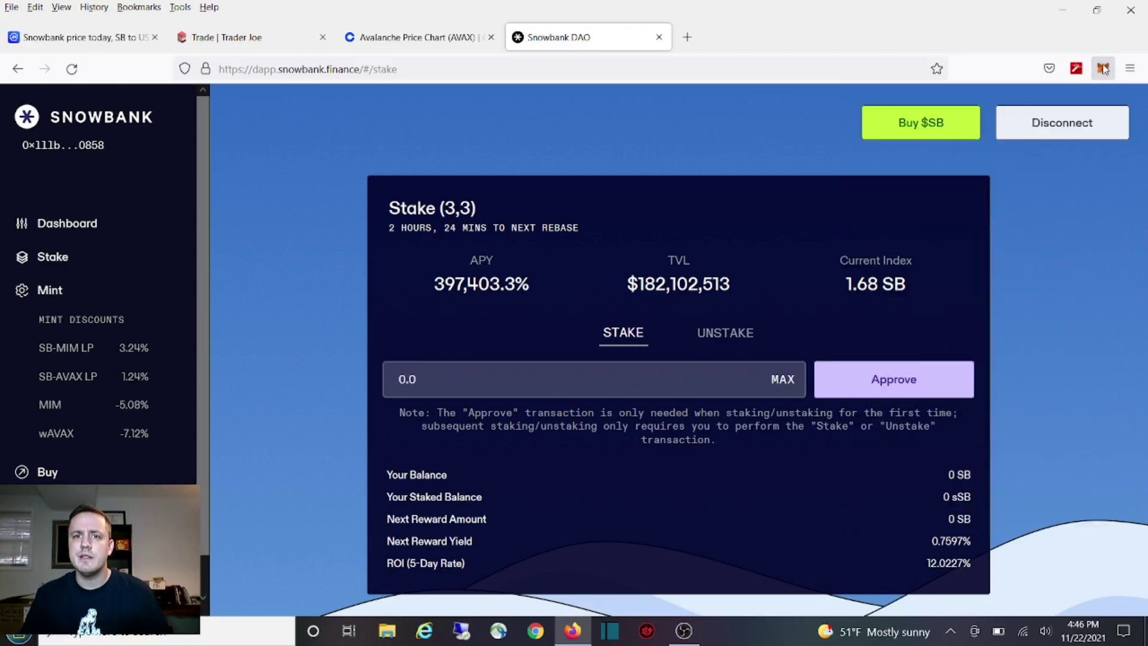
Step: Toggle Unstake and Stake, then reload so the page shows the 0.0896 SB balance
left_click(727, 335)
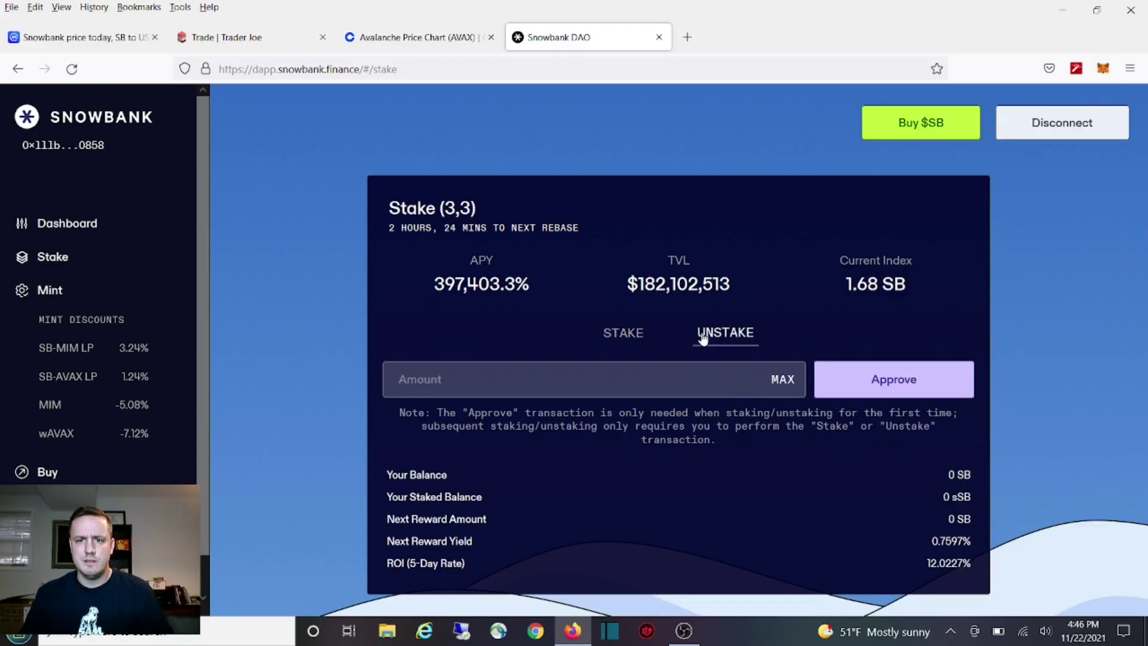
left_click(643, 333)
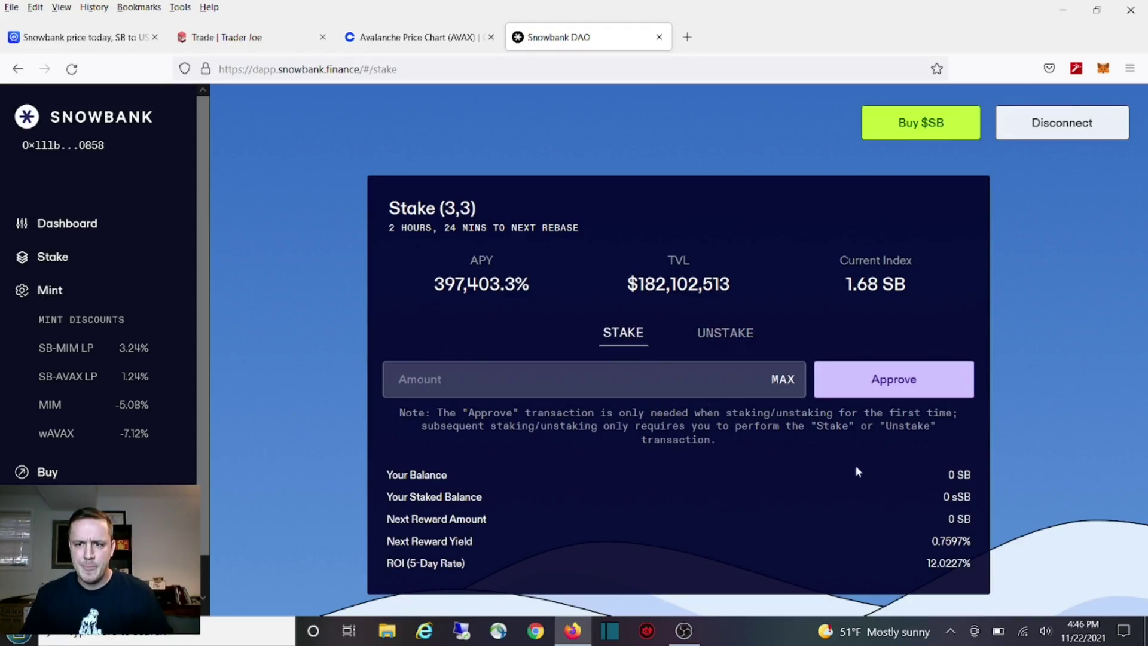
left_click(72, 69)
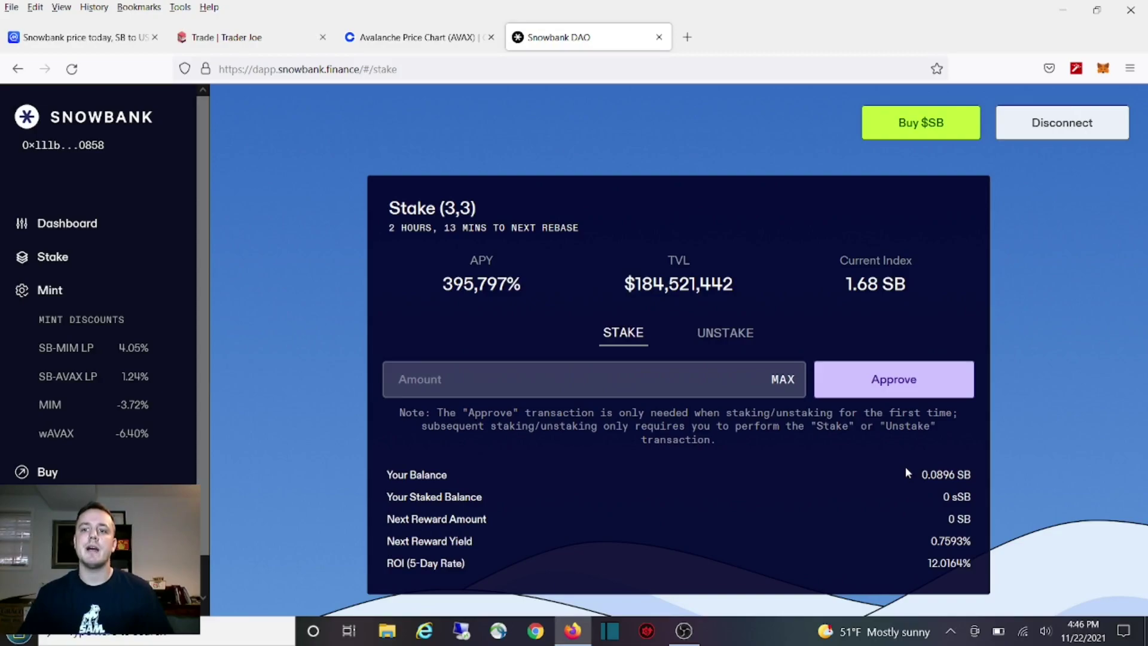
Step: Fill the stake amount with the full 0.089670853 SB and approve SB spending in MetaMask
left_click(783, 379)
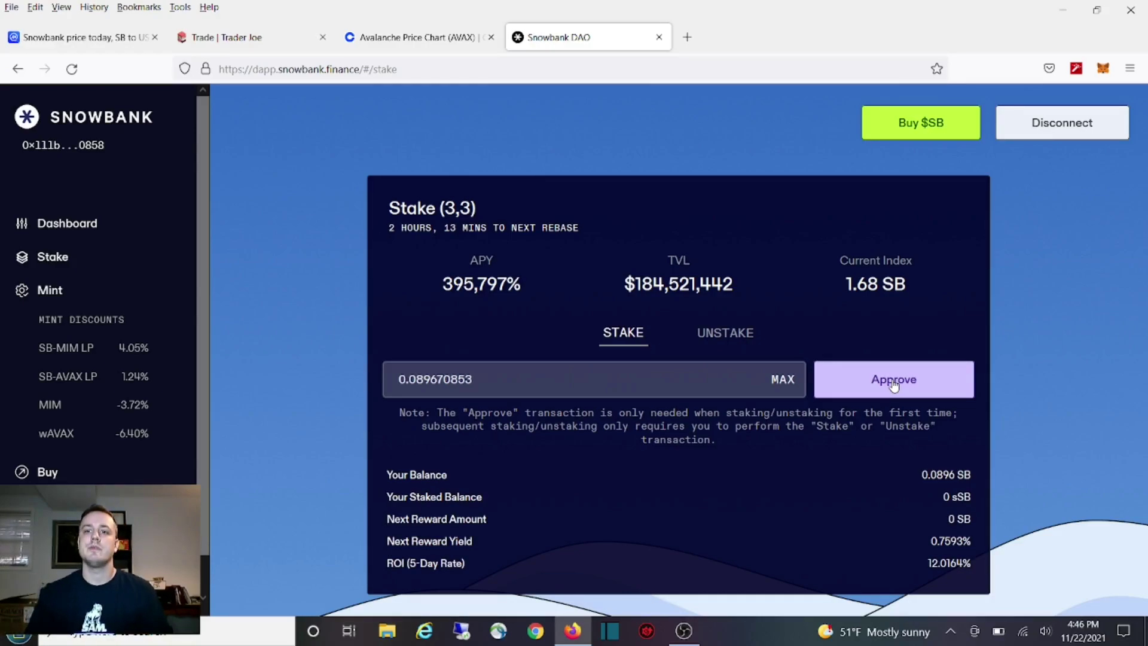
left_click(894, 381)
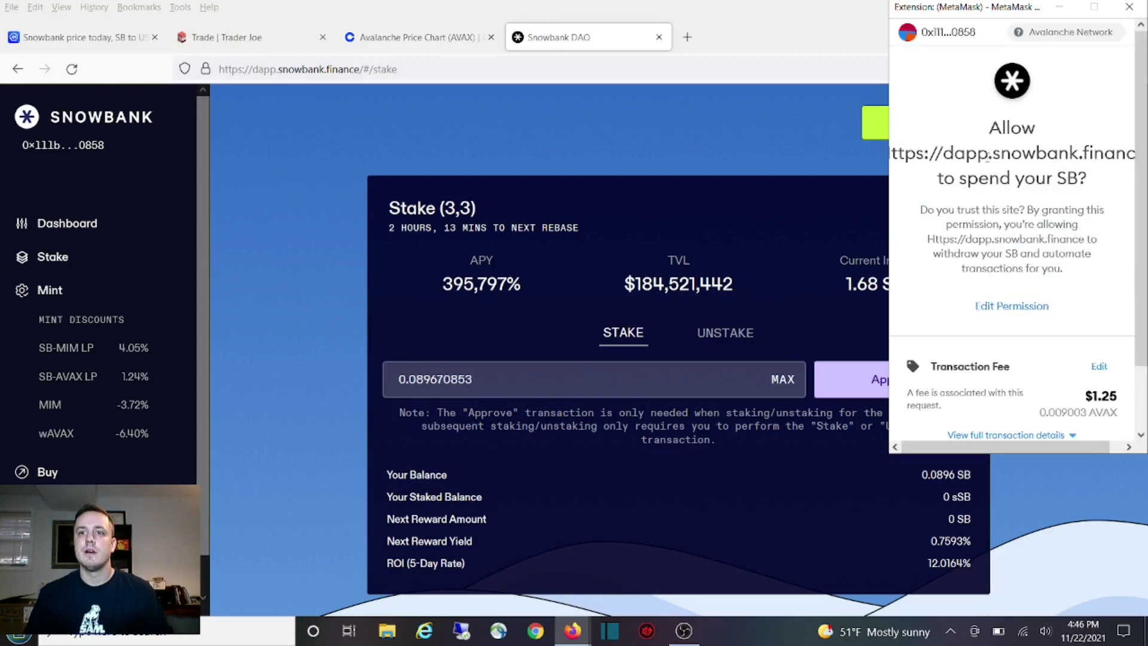
scroll(1047, 196, "down", 2)
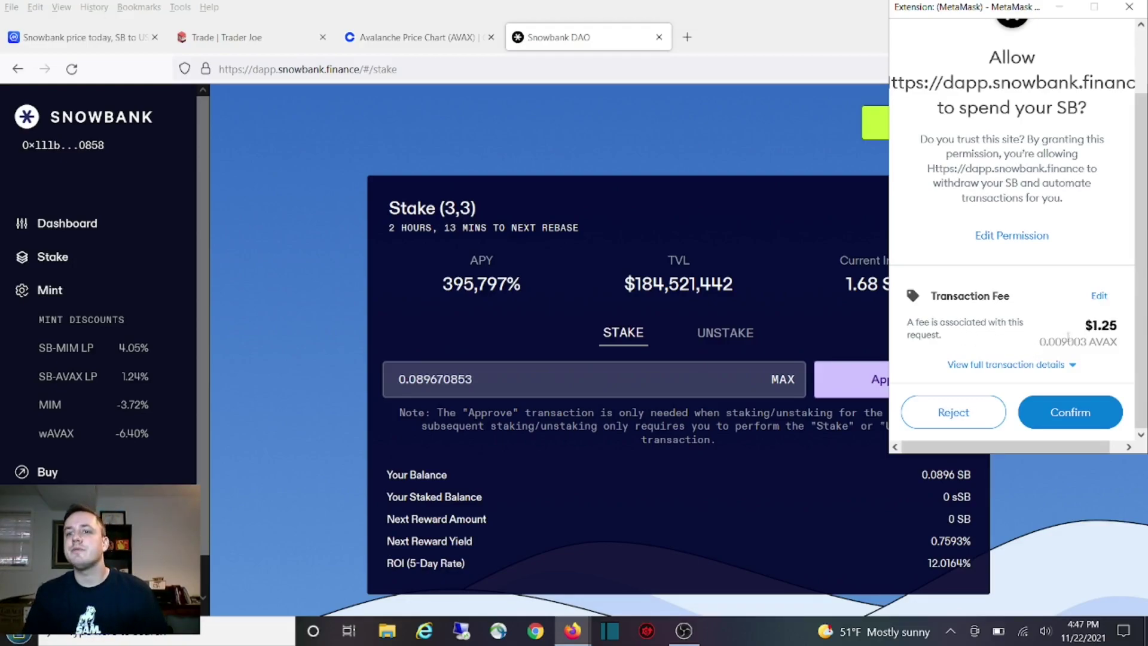
left_click(1070, 414)
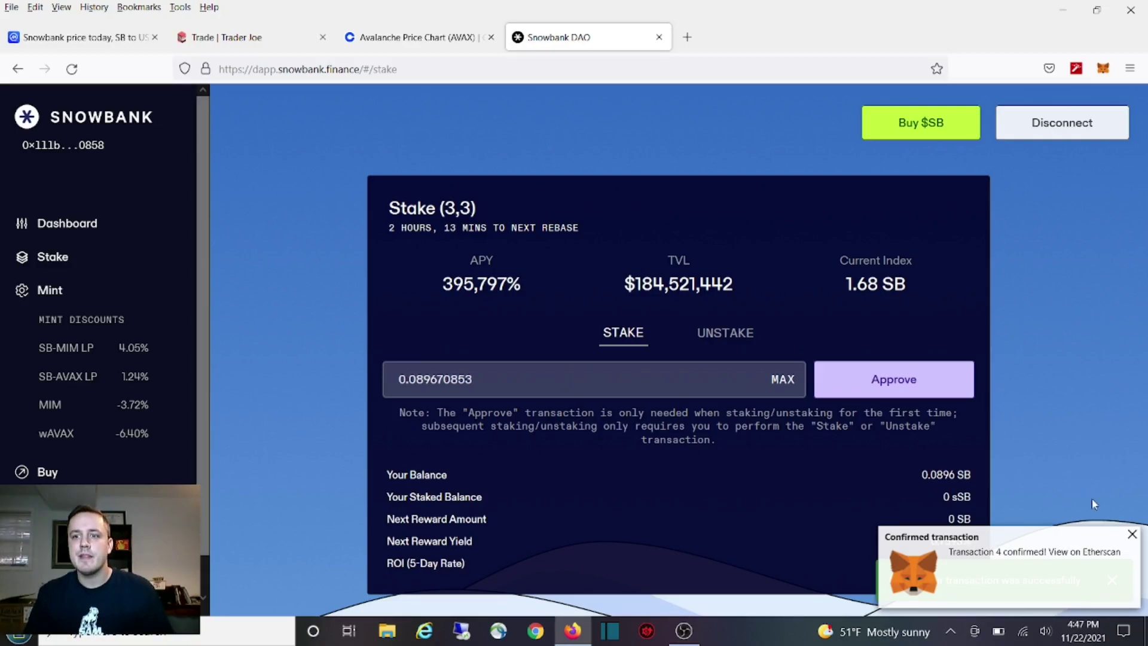
left_click(1131, 535)
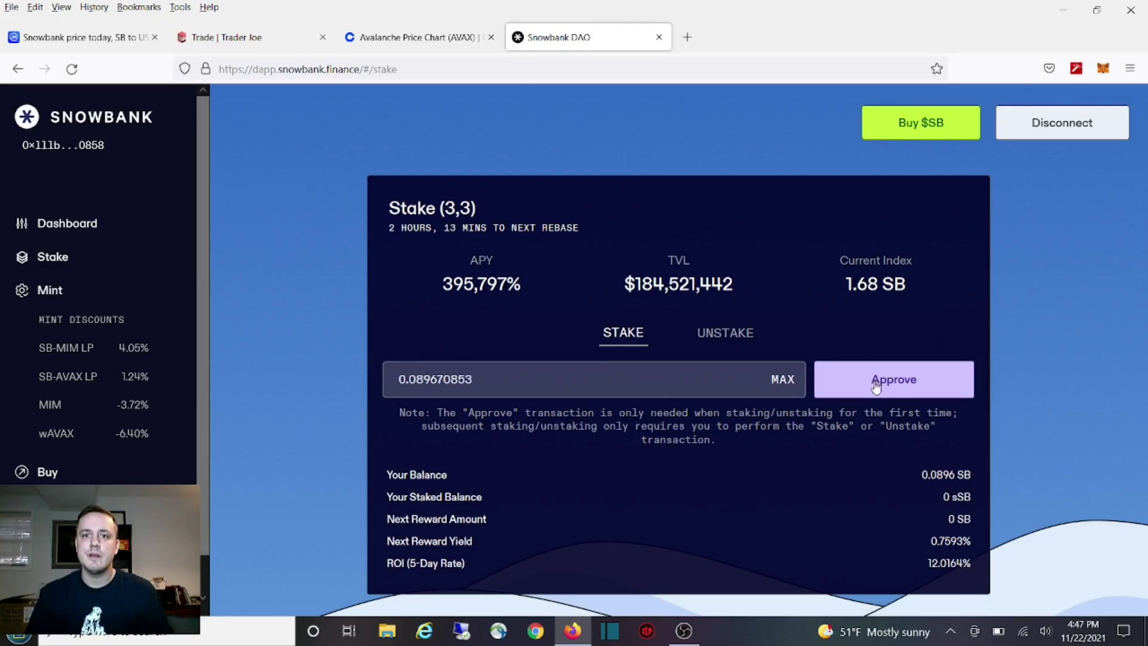
left_click(1103, 68)
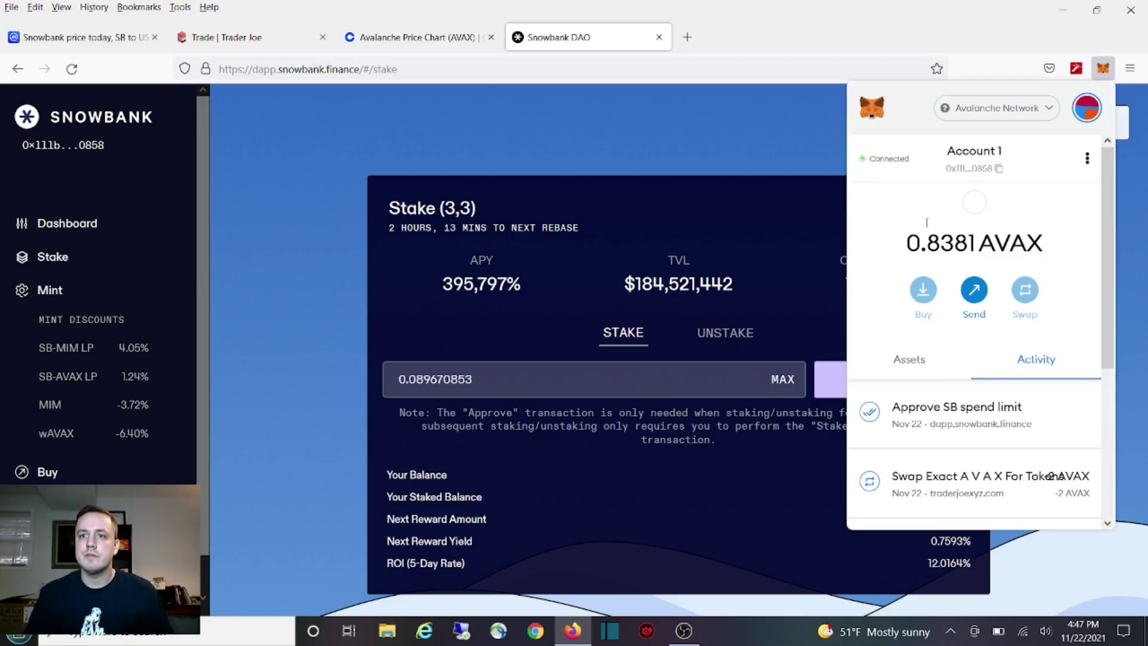
scroll(939, 276, "down", 1)
scroll(940, 276, "down", 3)
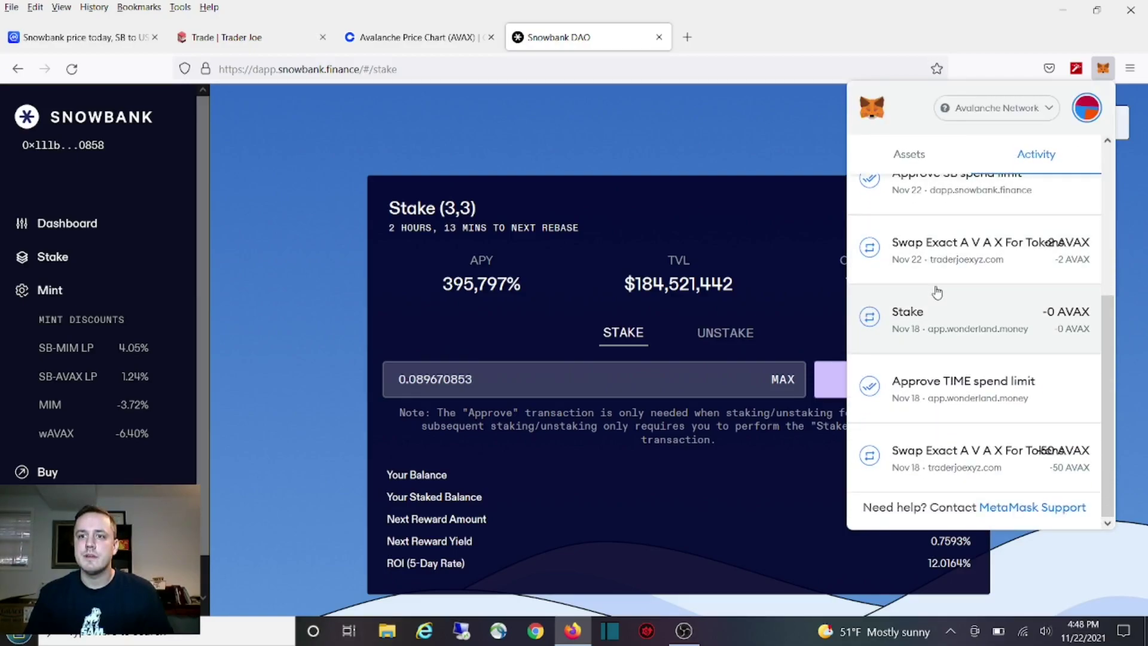
scroll(926, 239, "up", 5)
left_click(912, 362)
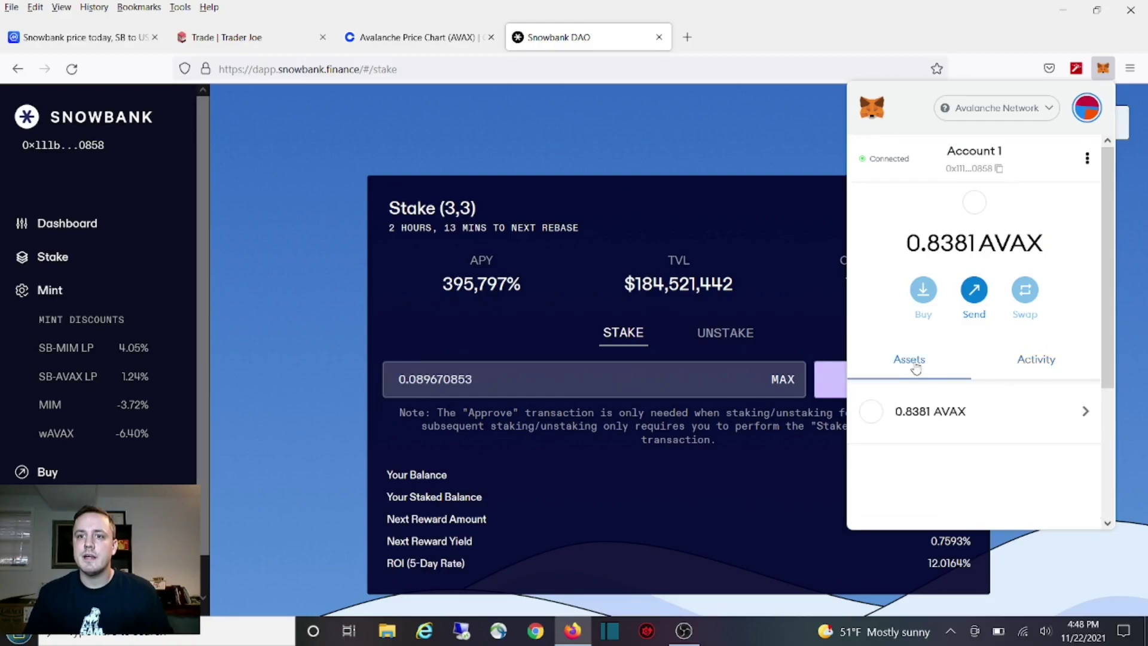
scroll(987, 352, "down", 3)
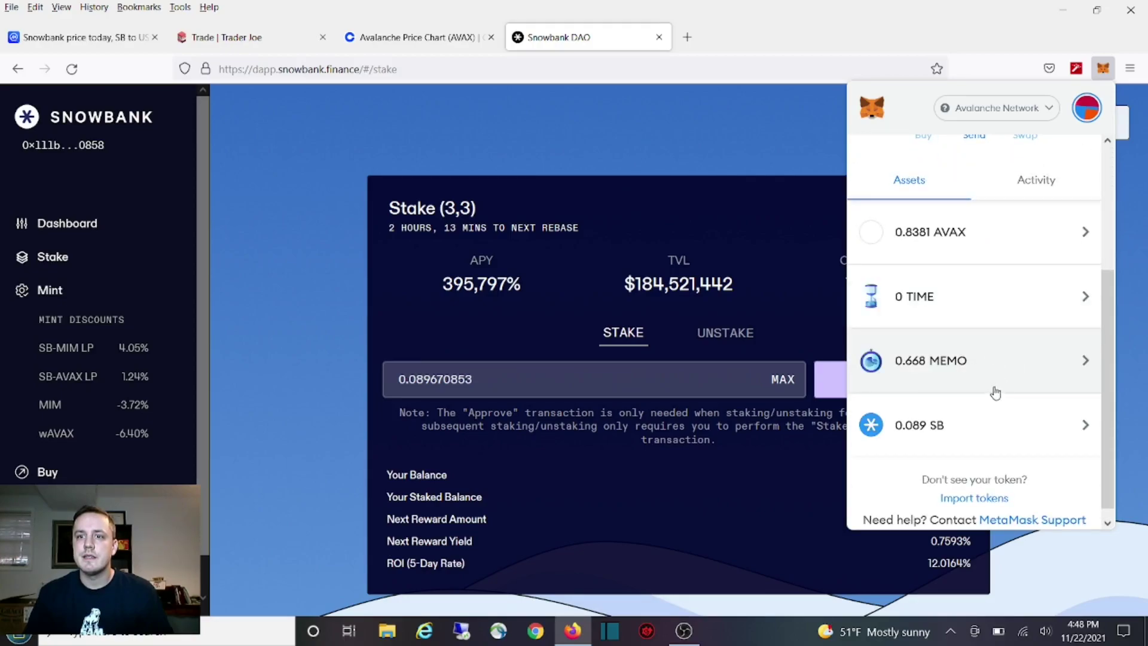
left_click(1105, 70)
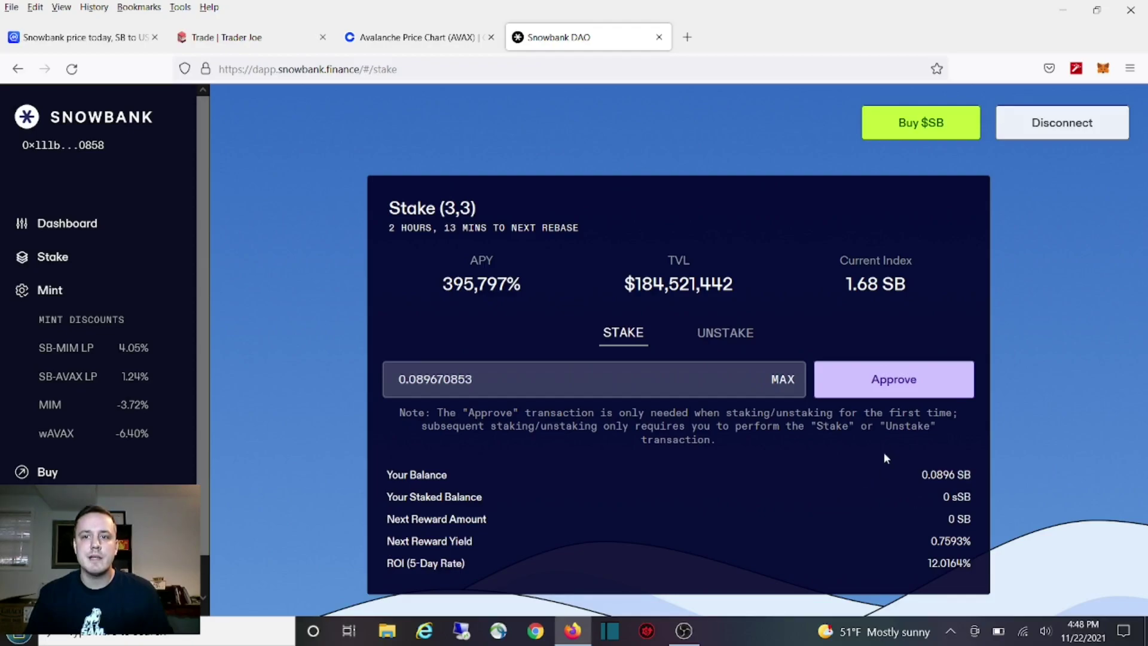
Step: Approve Snowbank's SB spending in MetaMask, dismiss the confirmation, and reload the stake page
left_click(881, 380)
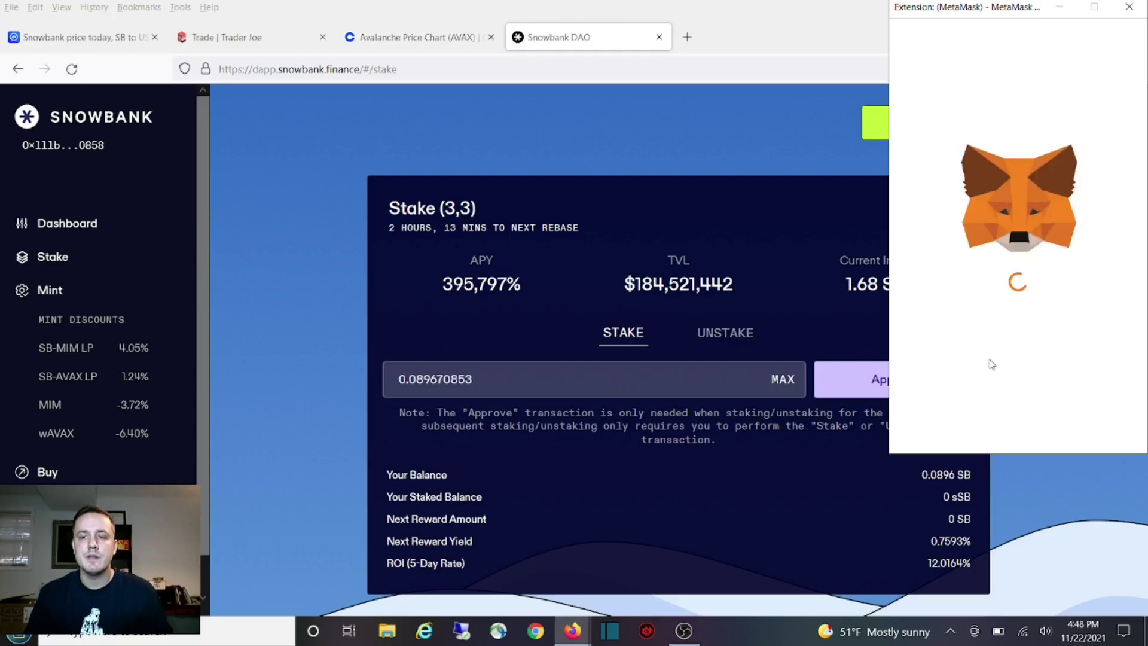
scroll(1017, 356, "down", 2)
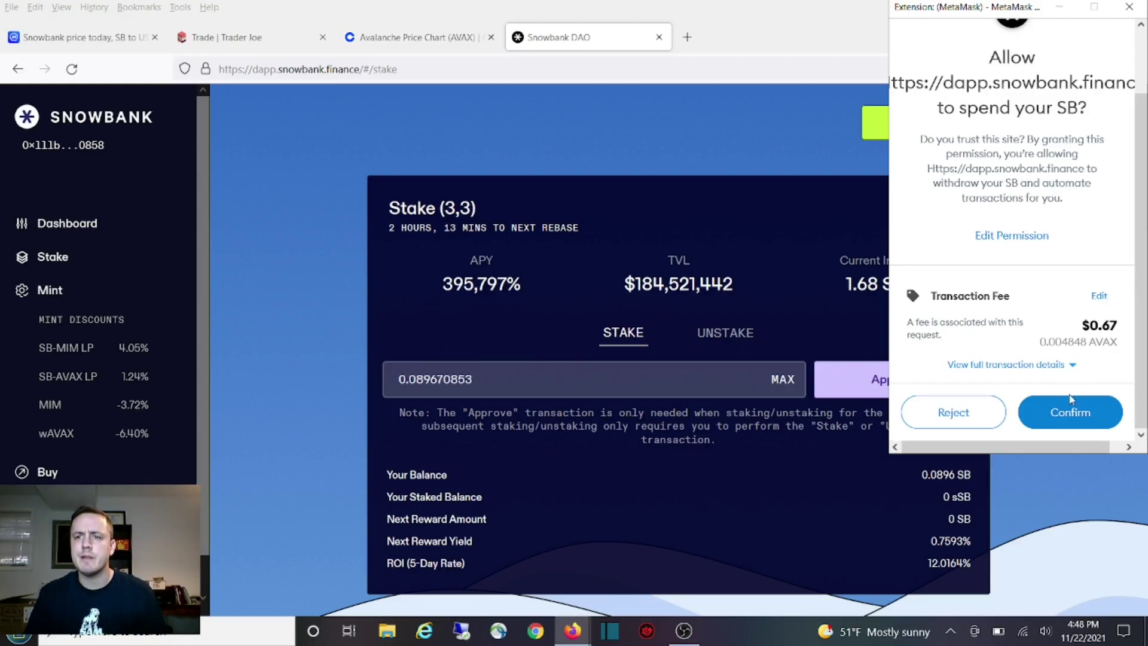
left_click(1072, 418)
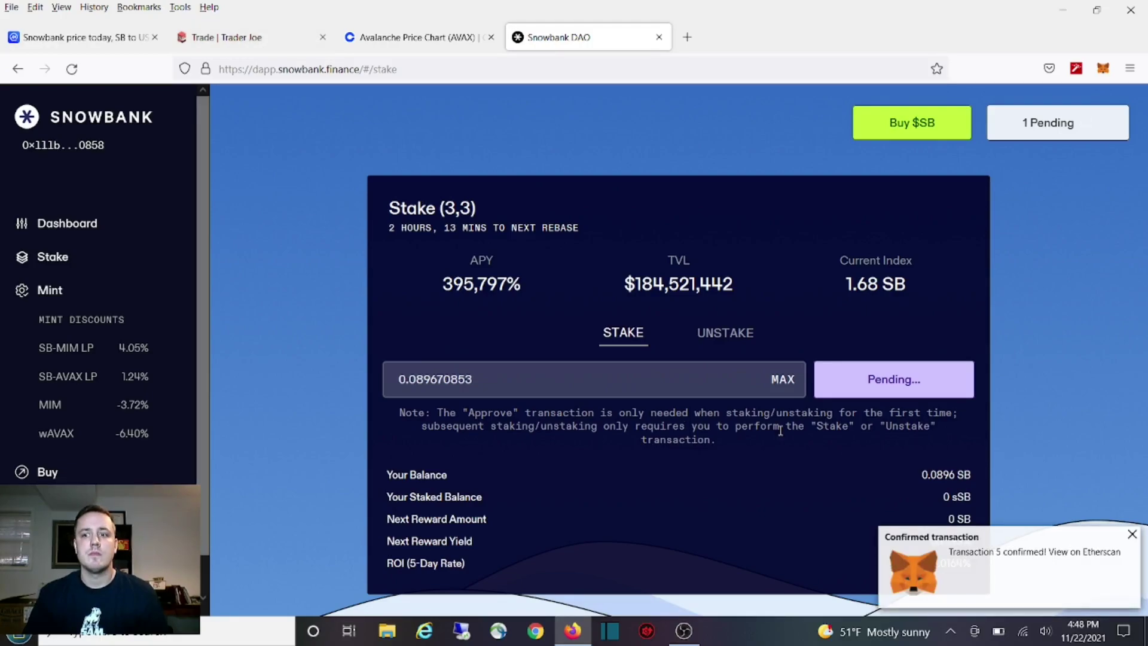
left_click(1132, 535)
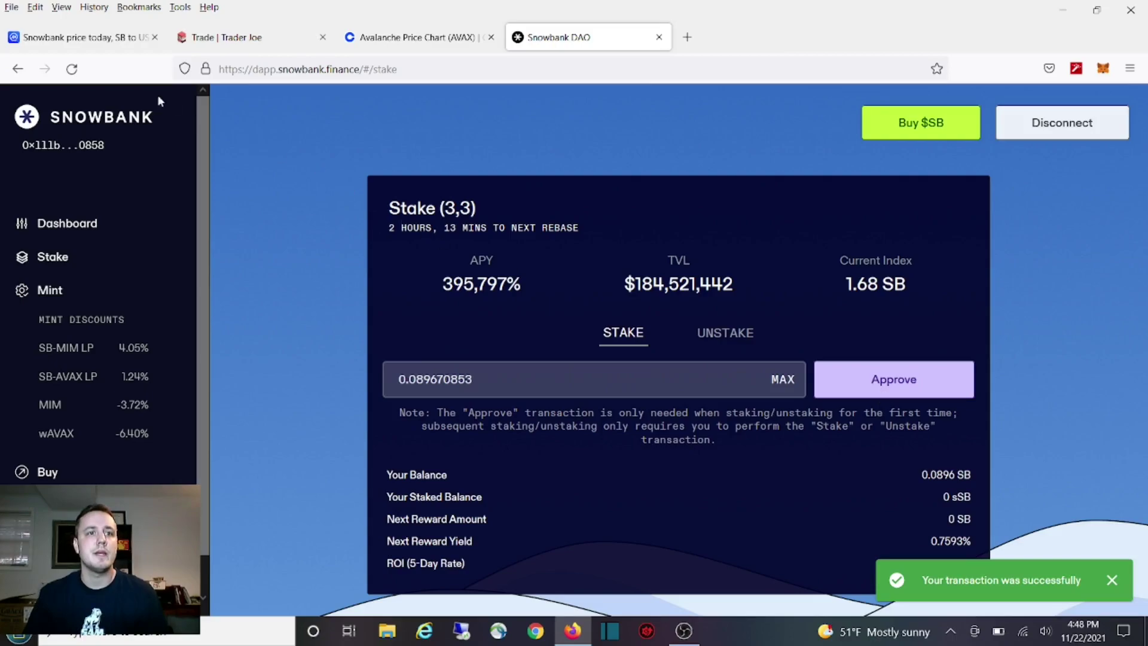
left_click(71, 69)
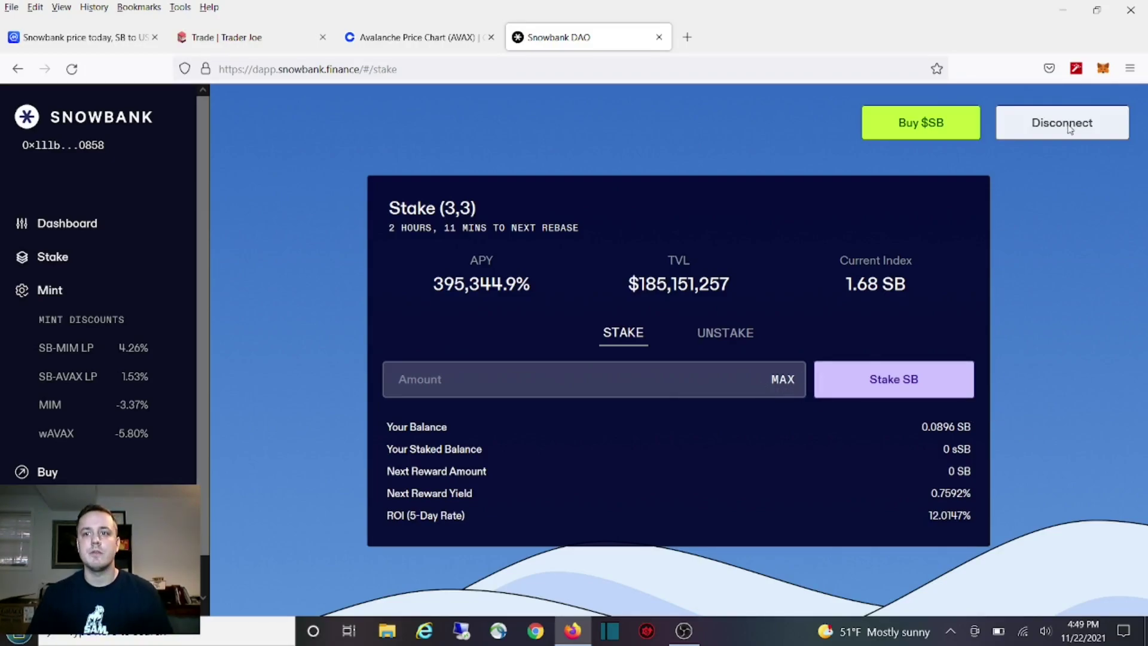
Step: Check MetaMask's asset list, which shows 0.089 SB
left_click(1103, 68)
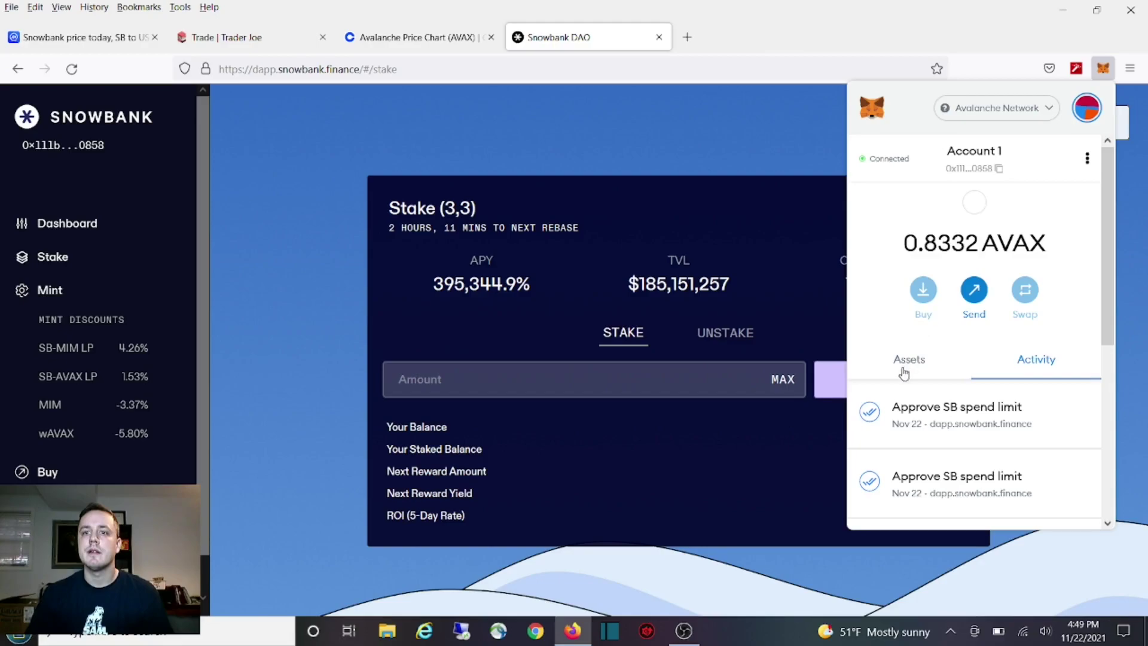
left_click(904, 366)
scroll(1031, 392, "down", 3)
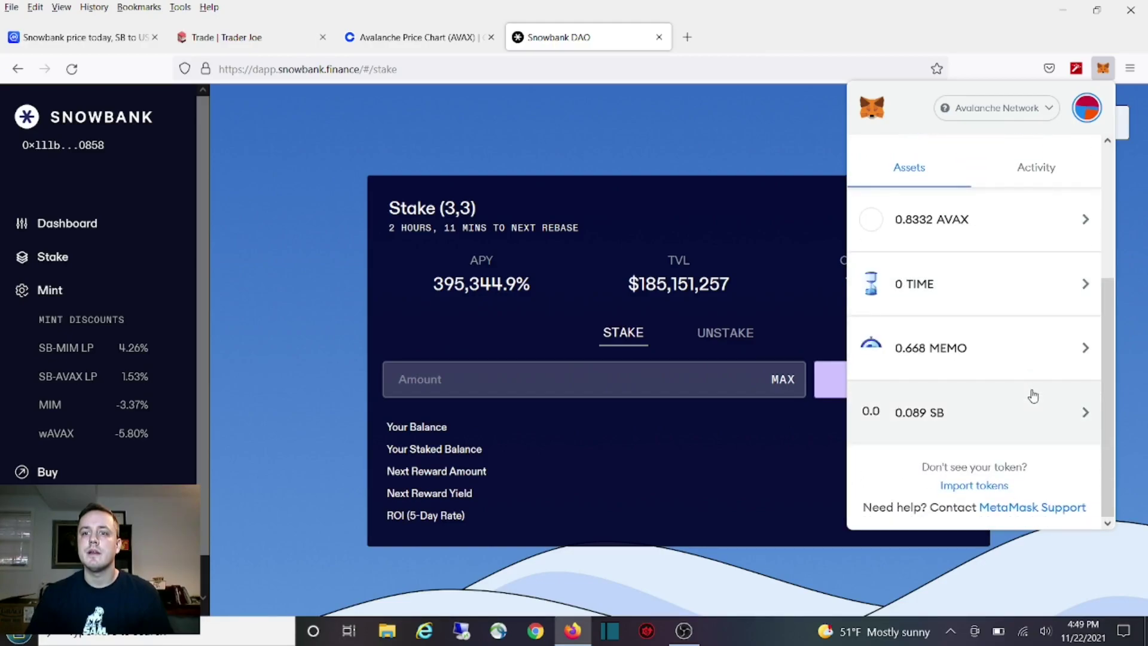
scroll(1033, 392, "up", 5)
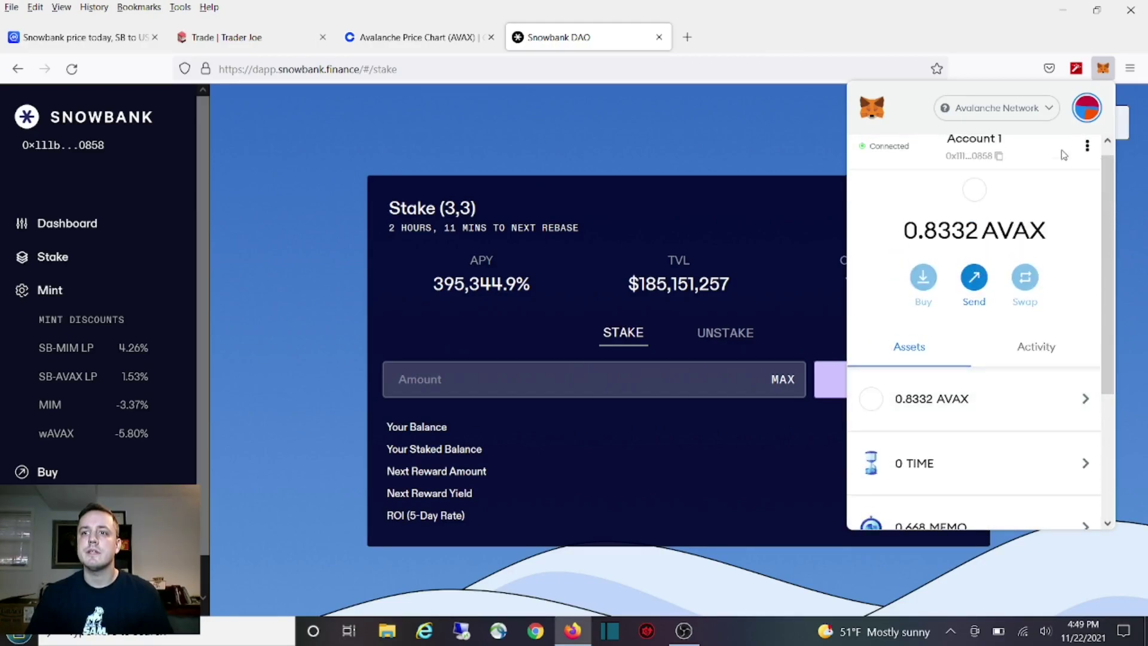
left_click(1106, 73)
Step: Add the sSB token to MetaMask from the Buy $SB menu
mouse_move(936, 125)
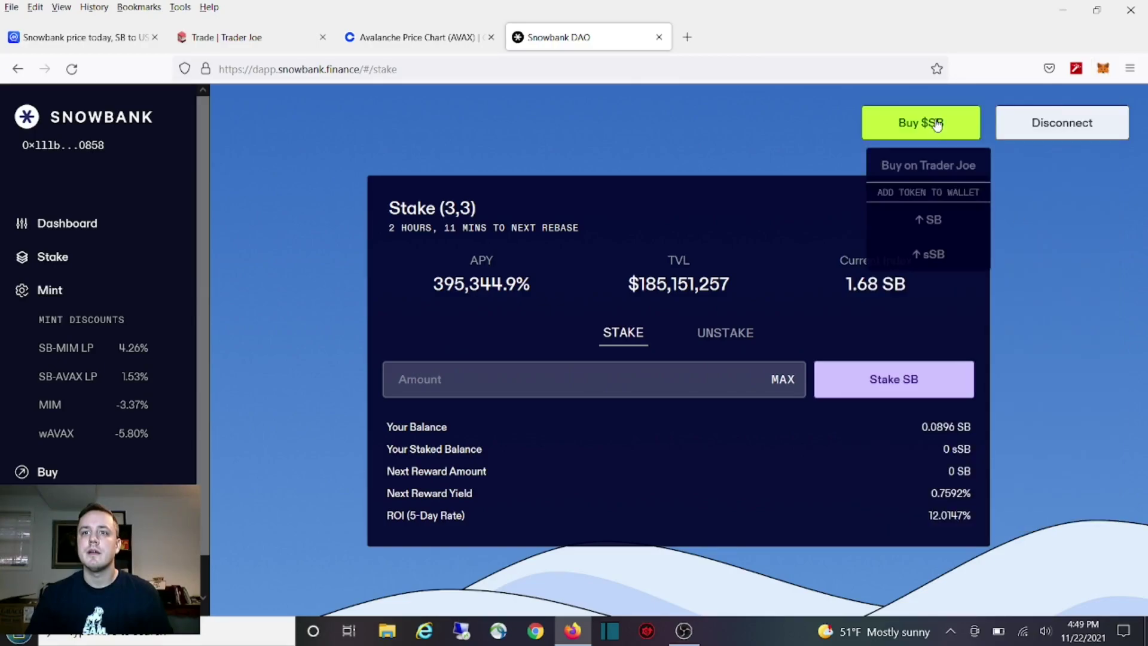
left_click(936, 257)
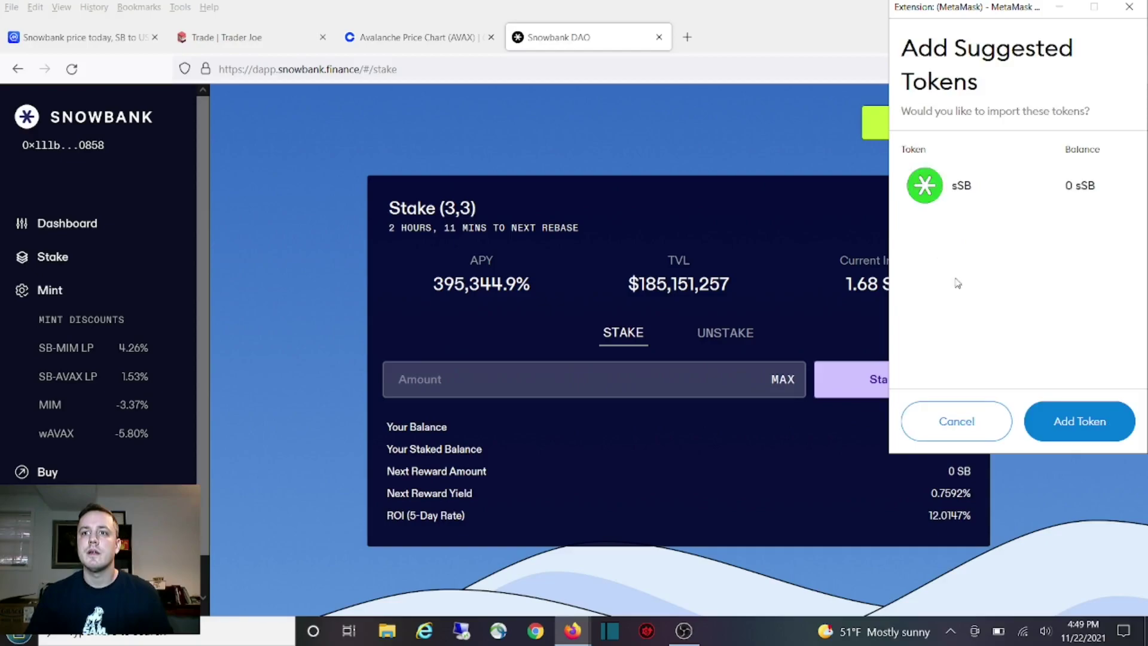
left_click(1066, 415)
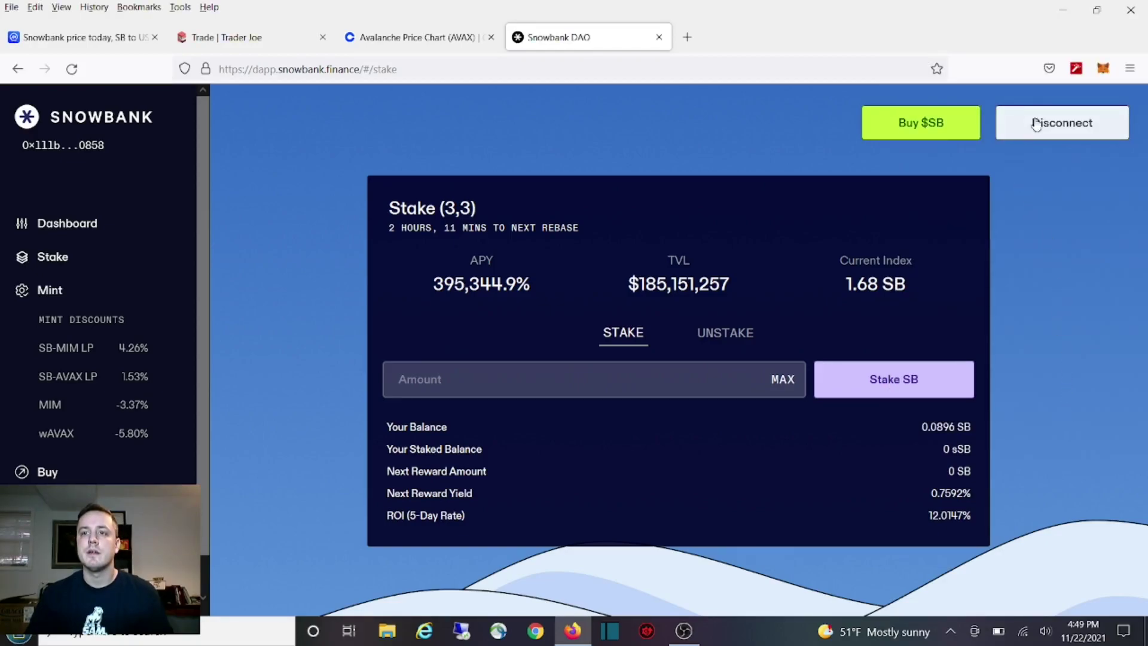
Step: Verify in MetaMask that 0 sSB is now listed beside 0.089 SB
mouse_move(943, 130)
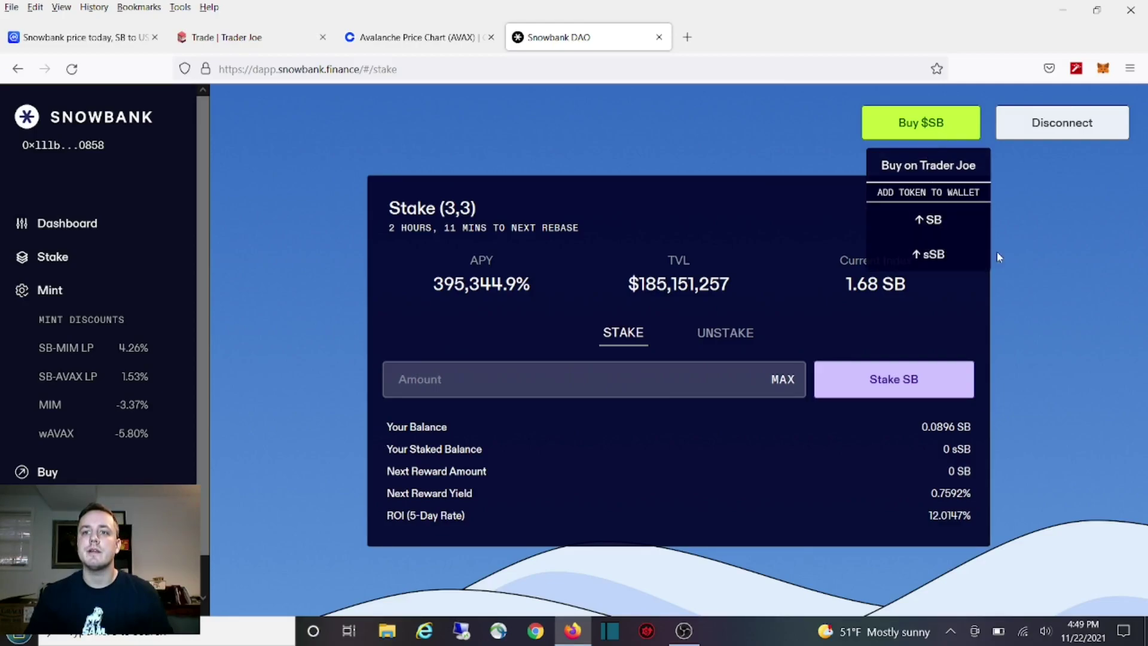
left_click(1102, 69)
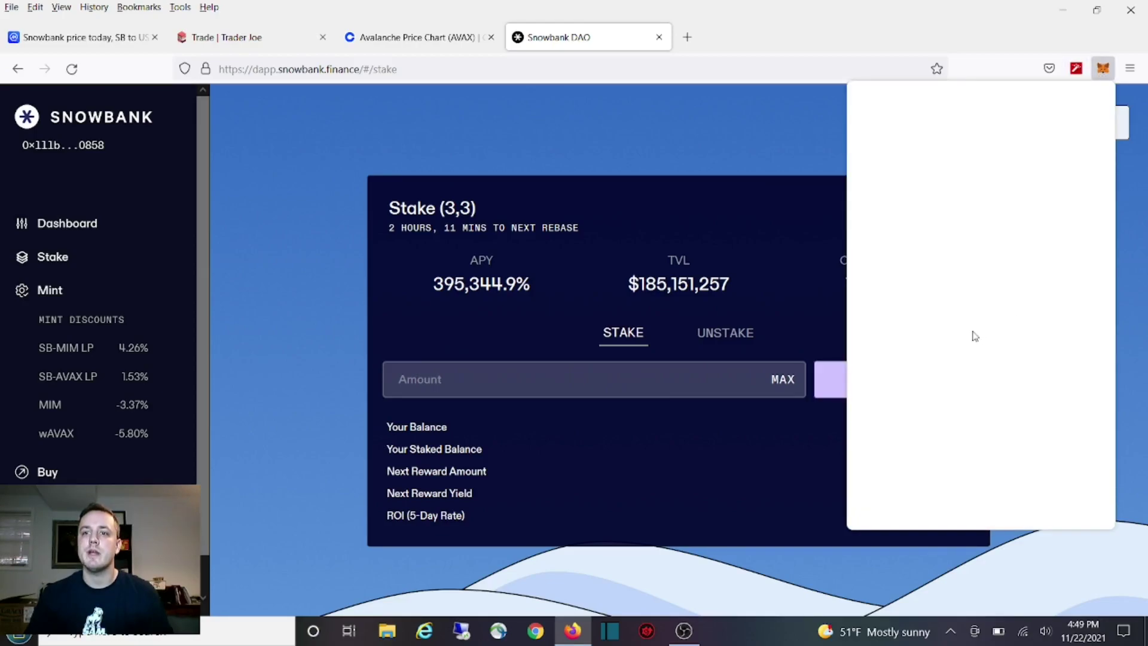
scroll(979, 399, "down", 5)
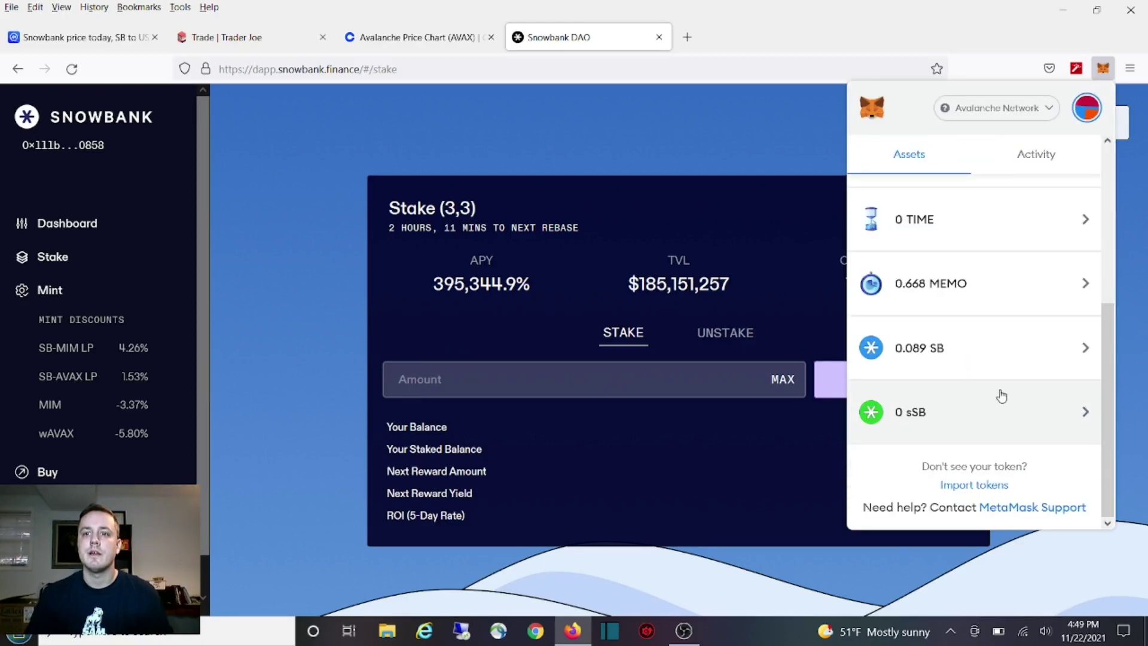
left_click(1102, 68)
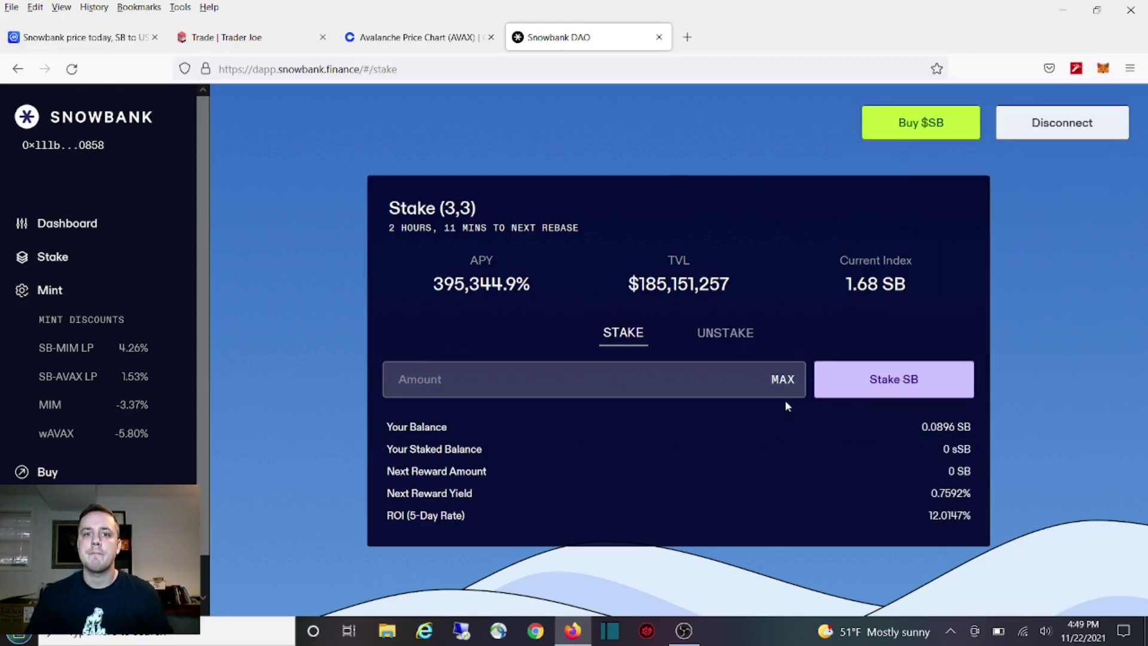
Step: Fill the stake amount with MAX, reloading and retrying to get 0.089670853 SB
left_click(789, 381)
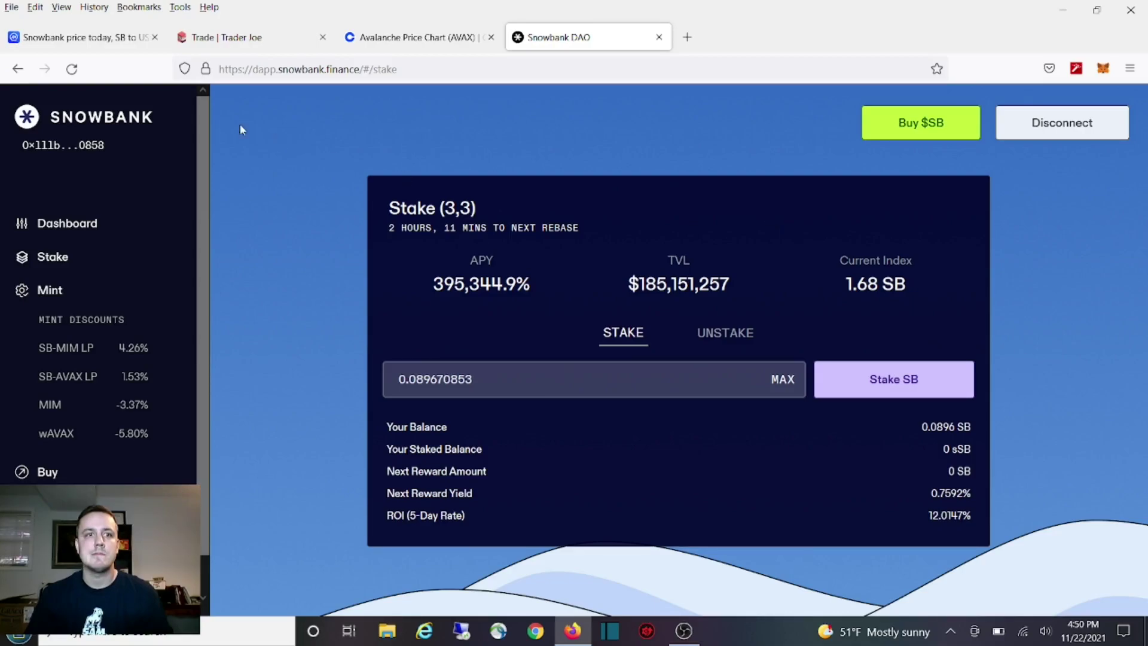
left_click(72, 69)
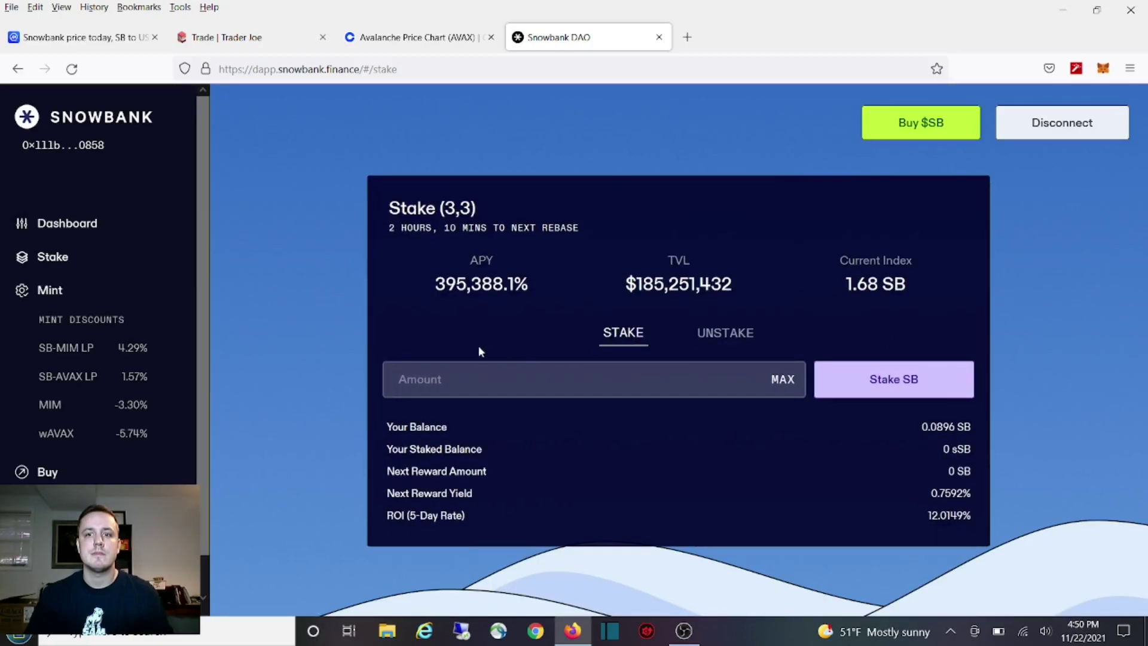
left_click(787, 383)
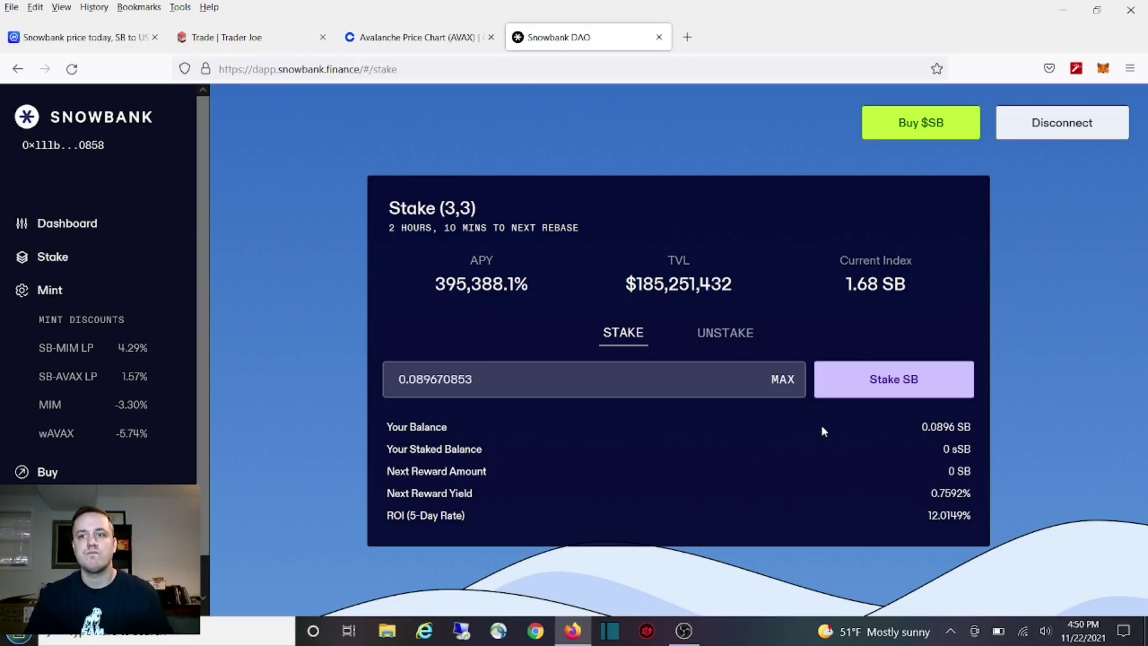
Step: Check that MetaMask still lists 0.089 SB and 0 sSB
left_click(1103, 68)
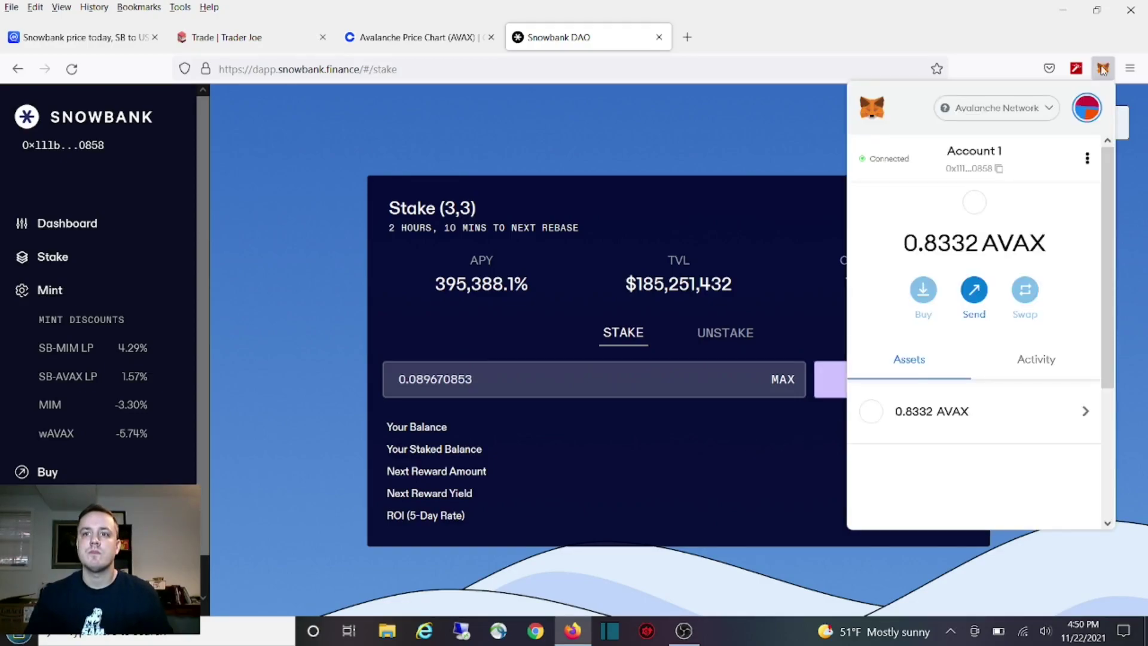
scroll(973, 425, "down", 3)
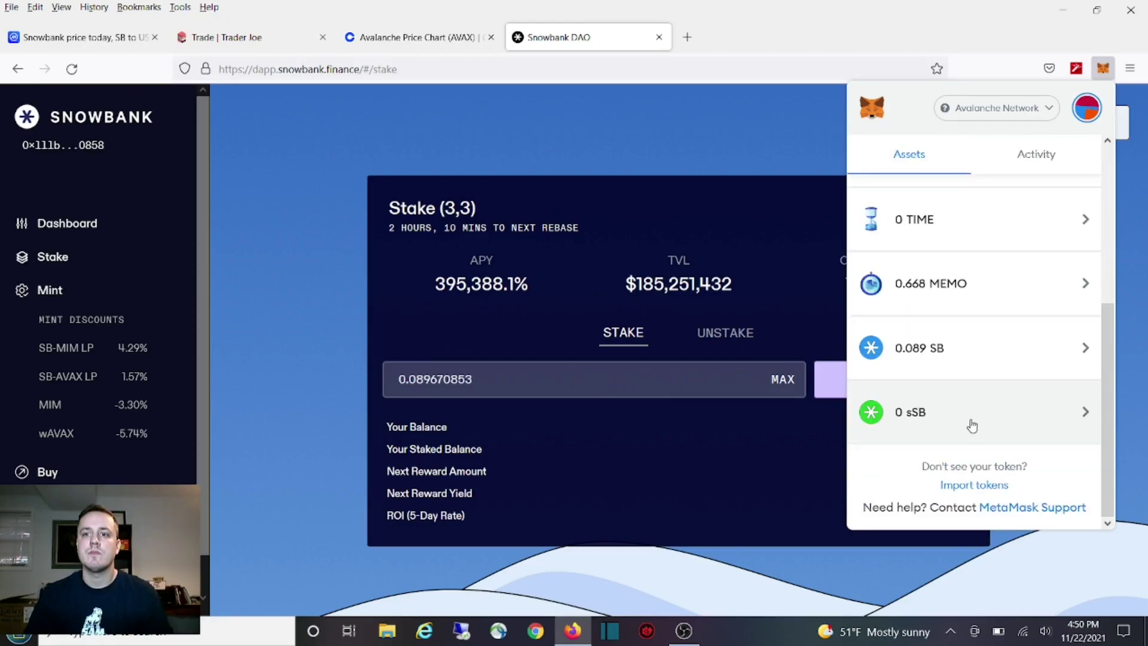
left_click(1105, 70)
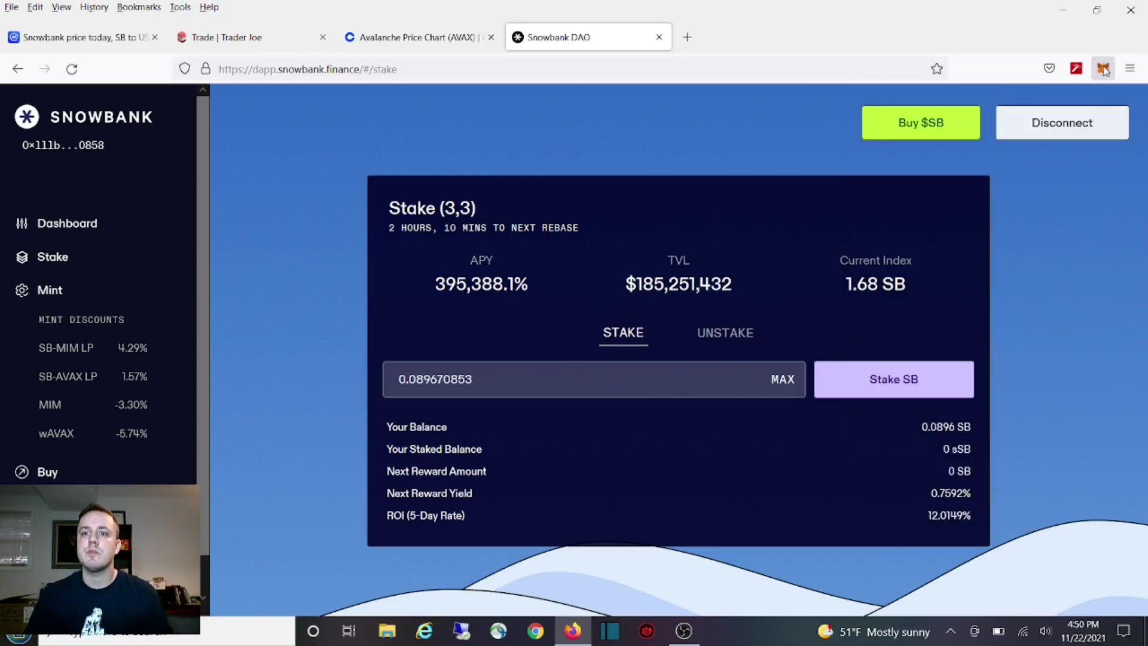
Step: Stake the 0.089670853 SB and confirm the staking transaction in MetaMask
left_click(894, 384)
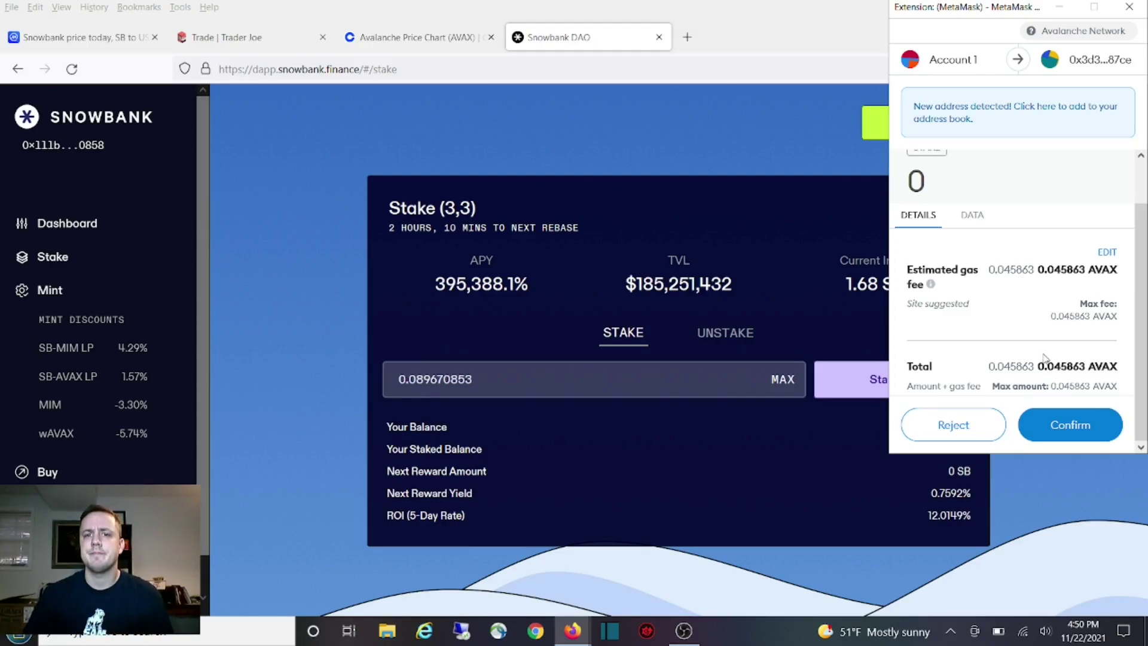
left_click(1071, 422)
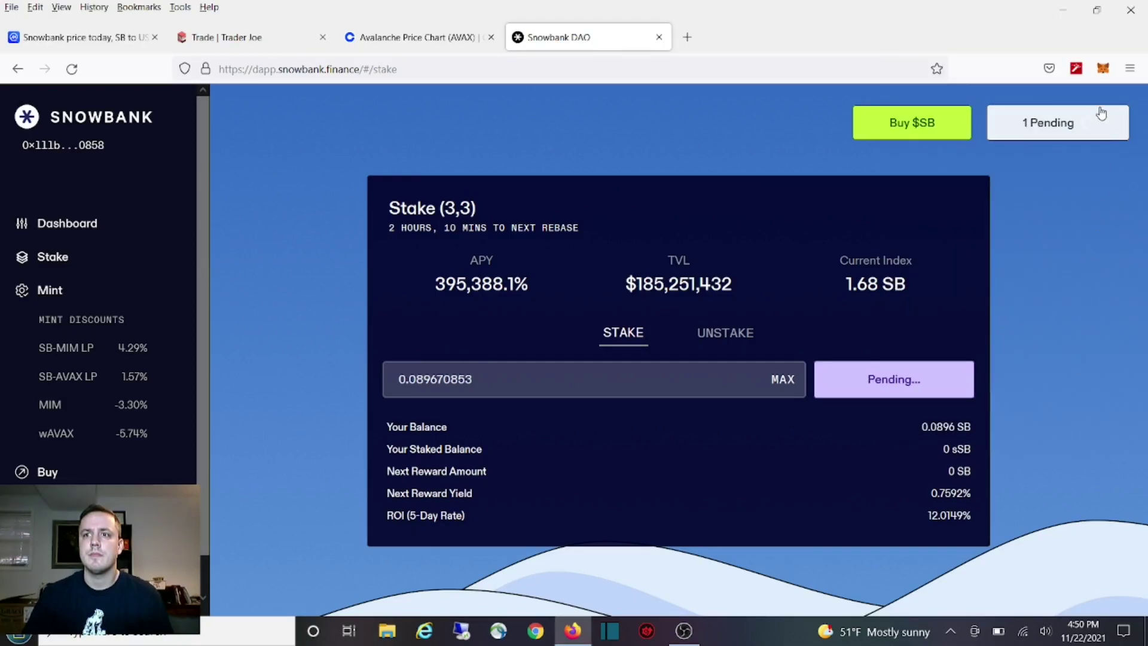
left_click(1104, 69)
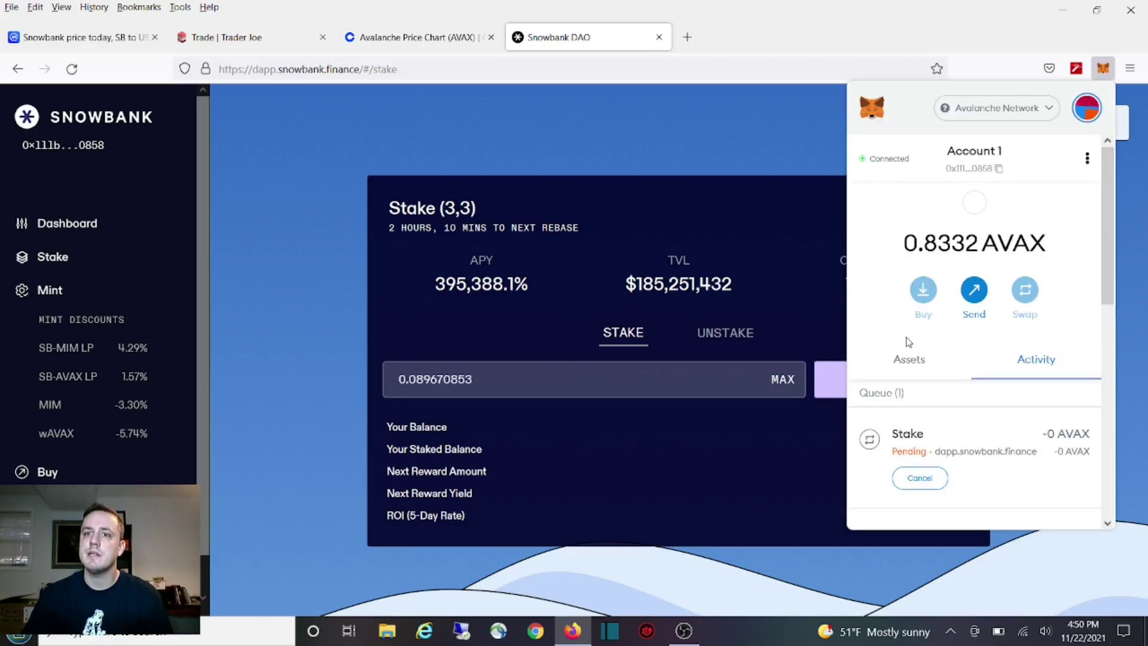
Step: Check the pending stake in MetaMask's Activity and Assets, then reload the Stake page
scroll(909, 342, "down", 3)
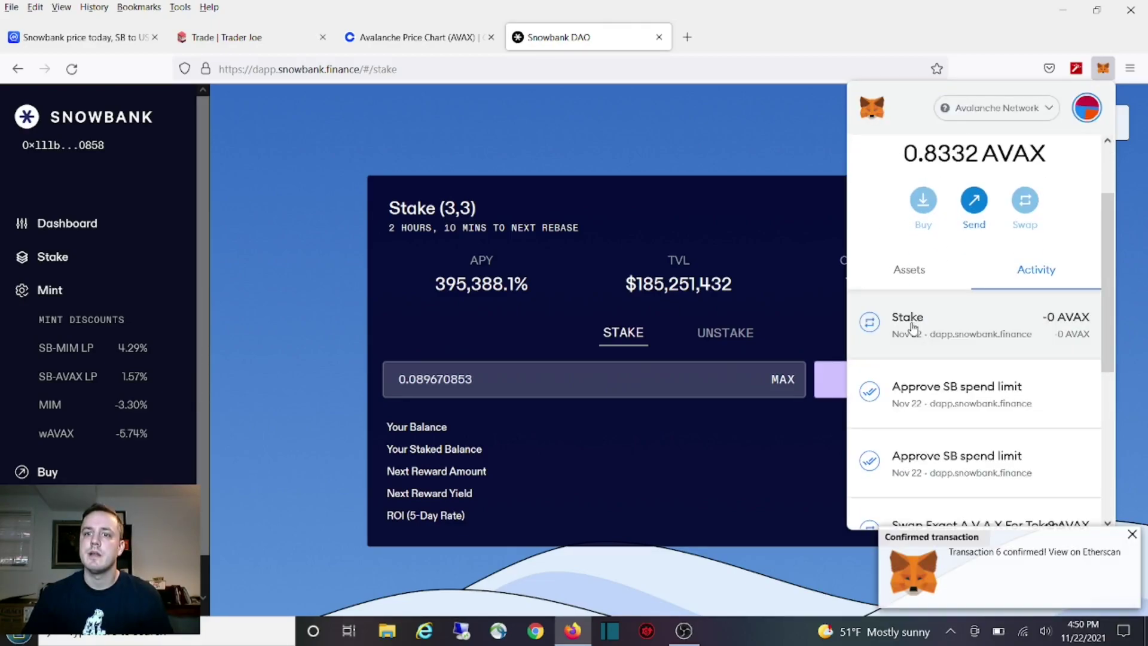
left_click(906, 273)
scroll(977, 377, "down", 5)
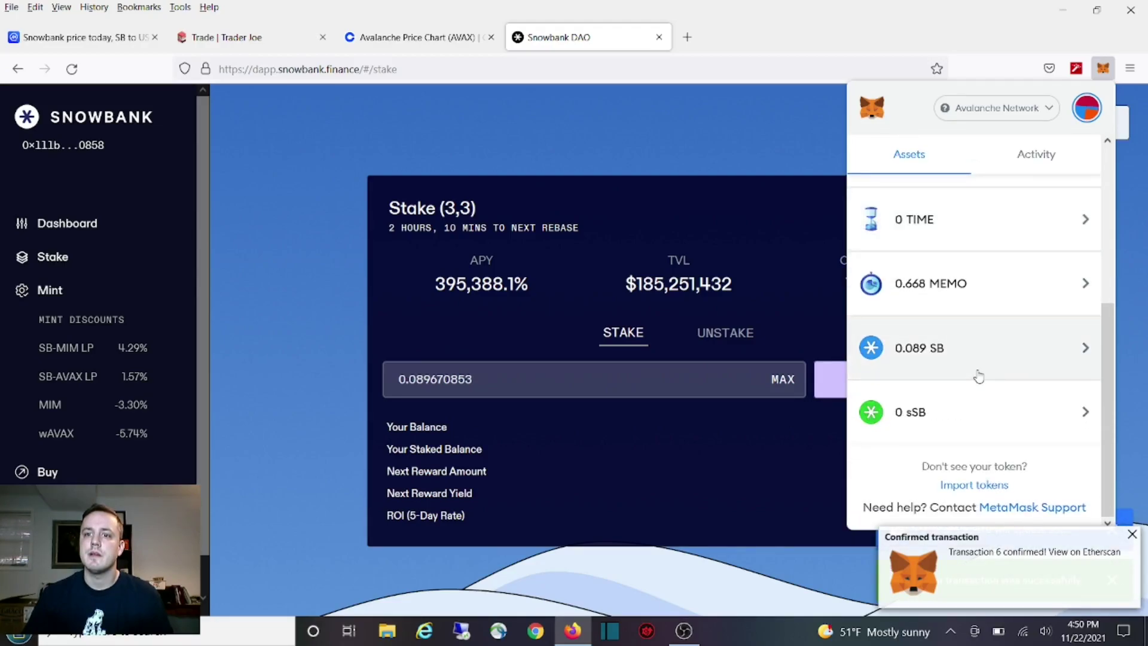
left_click(1105, 70)
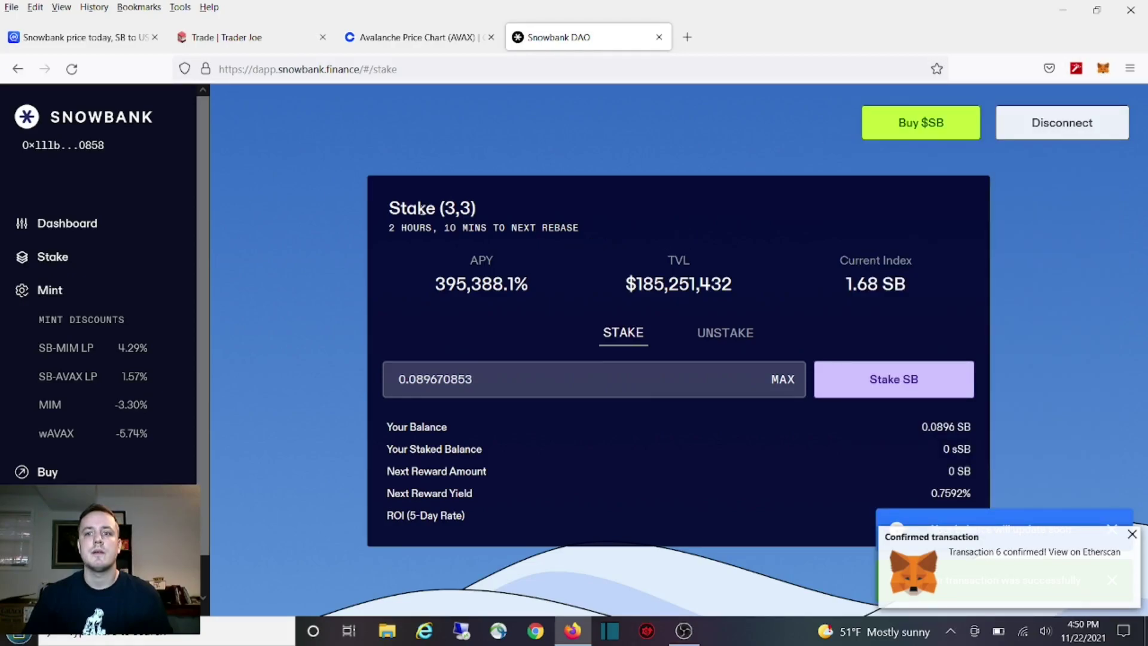
left_click(72, 70)
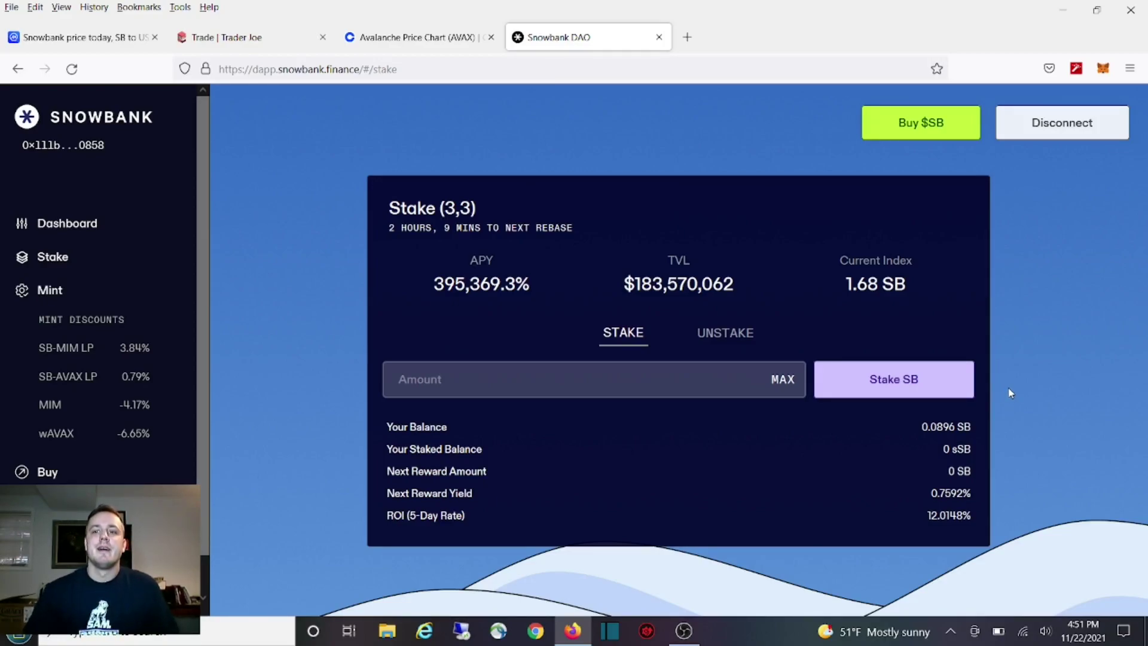
Step: Check MetaMask balances again, then reload the Stake page to show 0.089670 sSB staked
left_click(1103, 68)
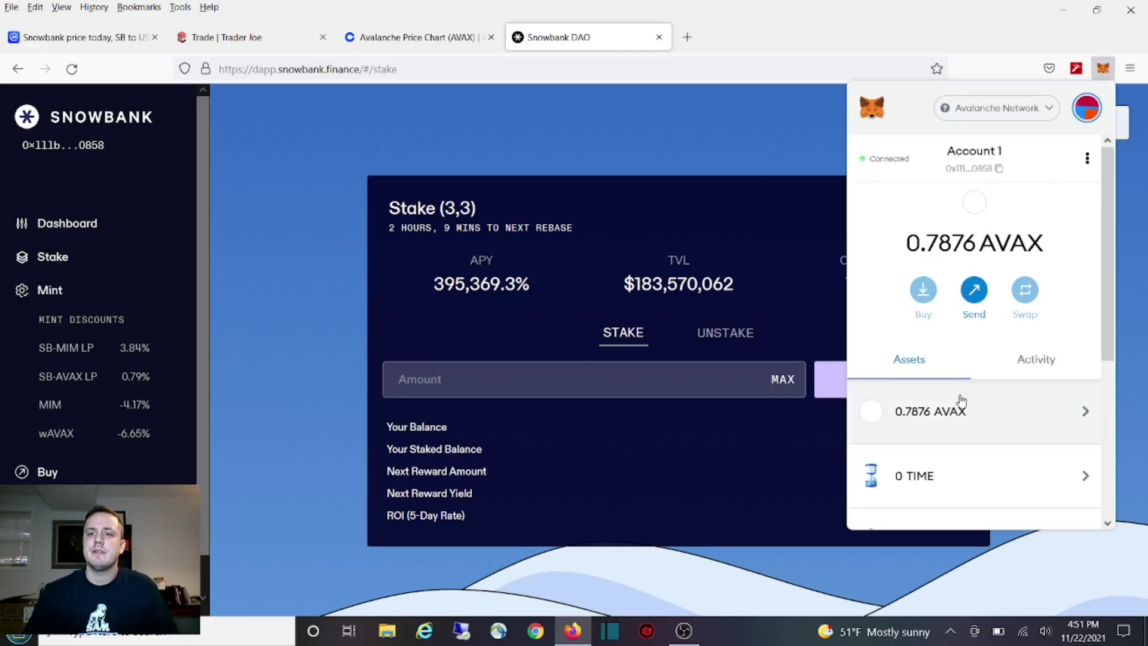
scroll(988, 423, "down", 3)
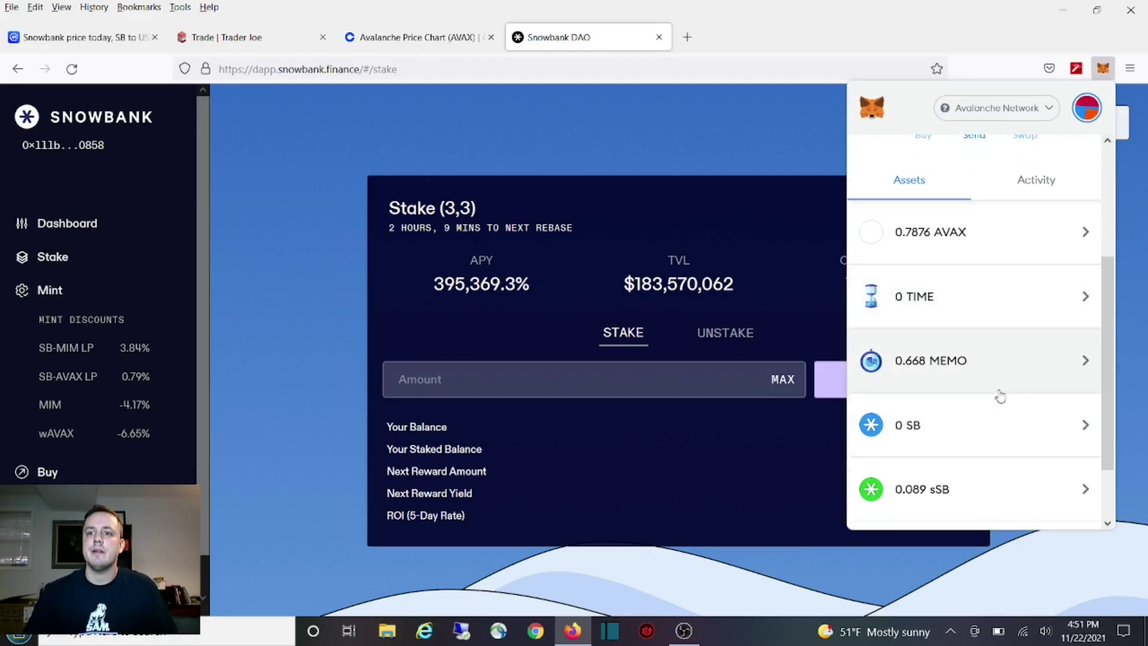
scroll(1000, 390, "down", 2)
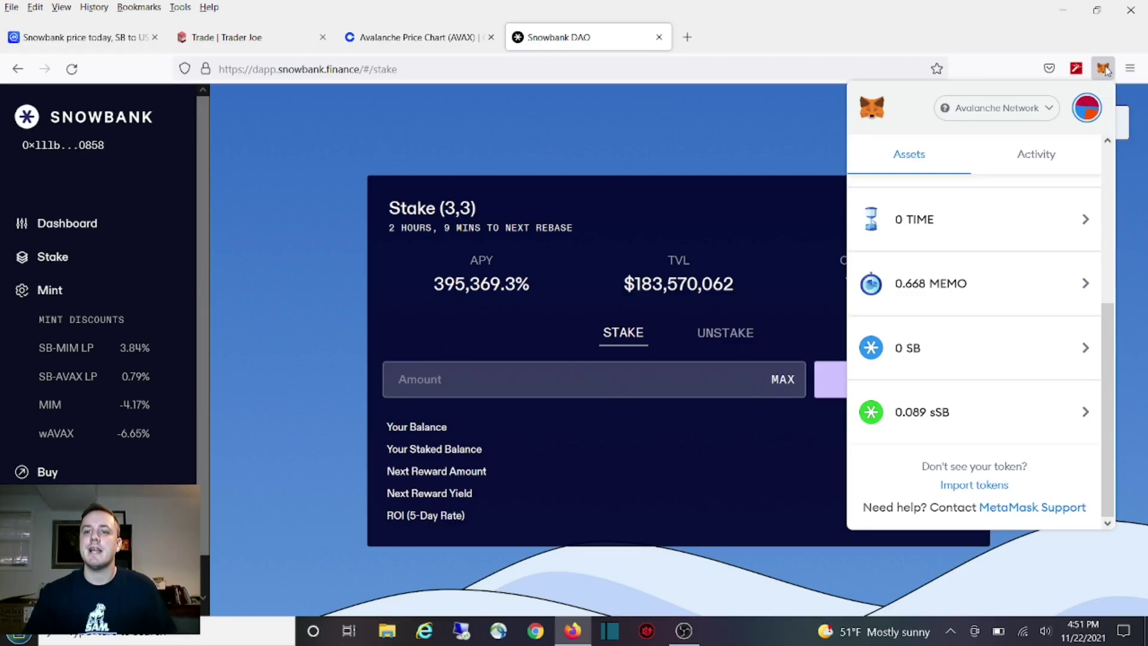
left_click(1106, 70)
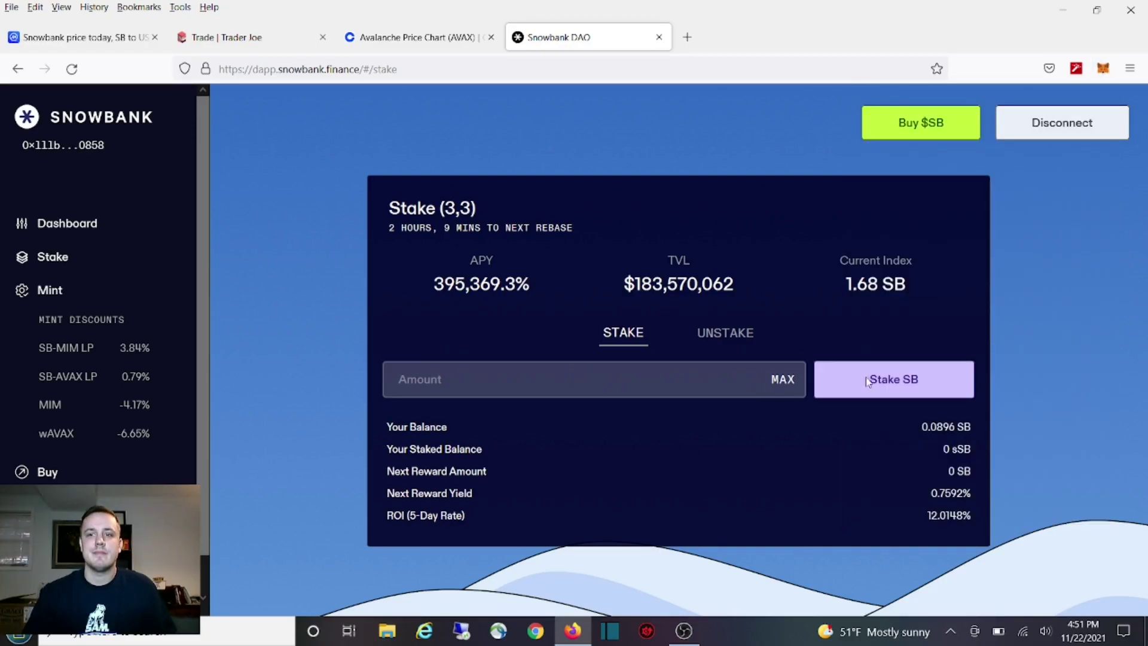
left_click(72, 69)
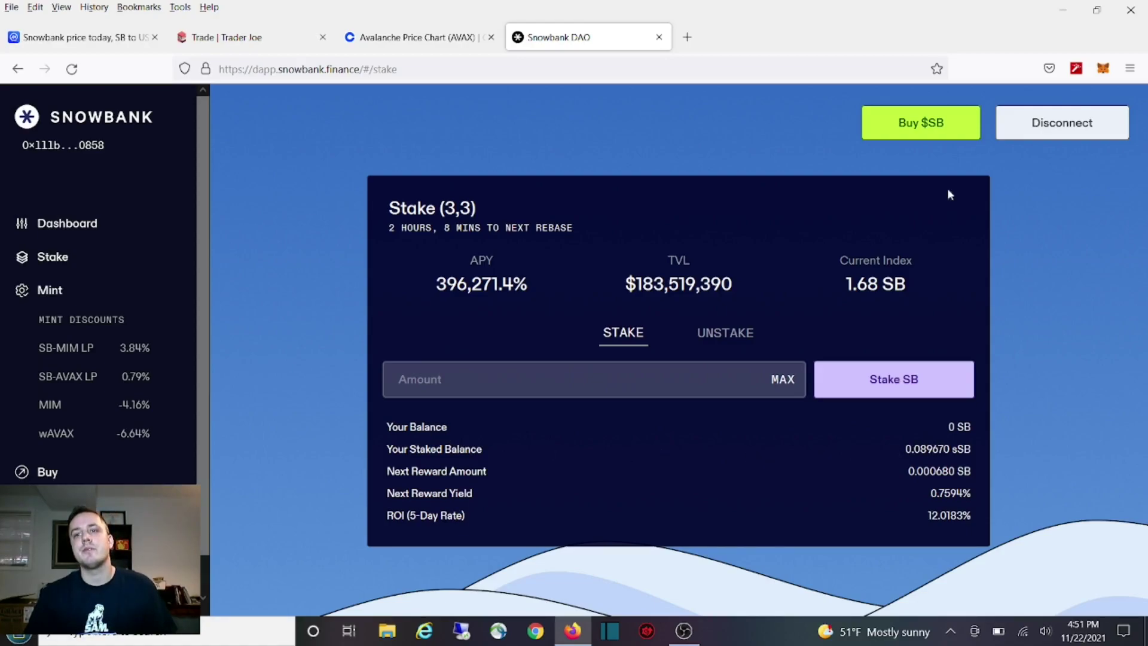
Step: Confirm MetaMask's Assets list now holds 0.089 sSB
mouse_move(944, 125)
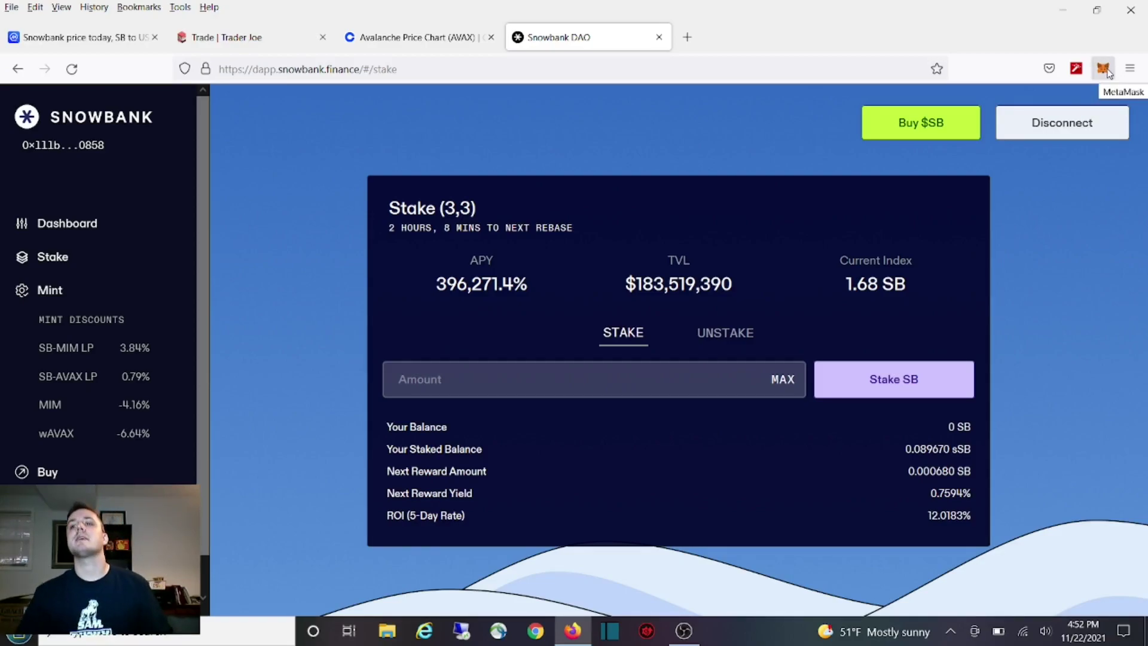
left_click(1103, 68)
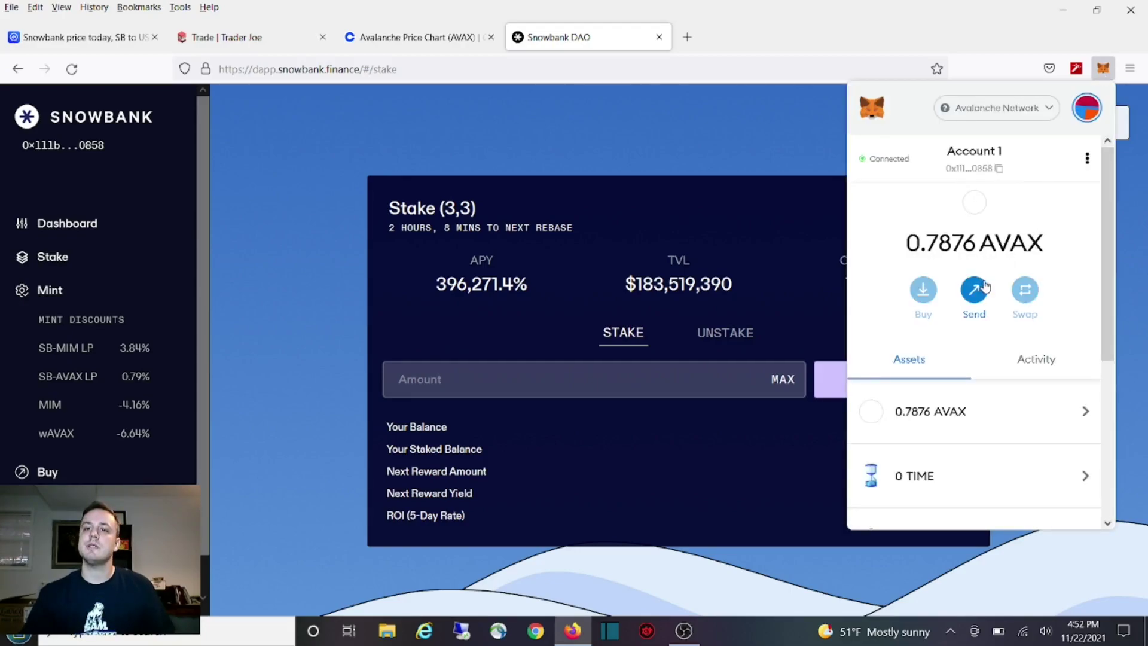
scroll(988, 323, "down", 3)
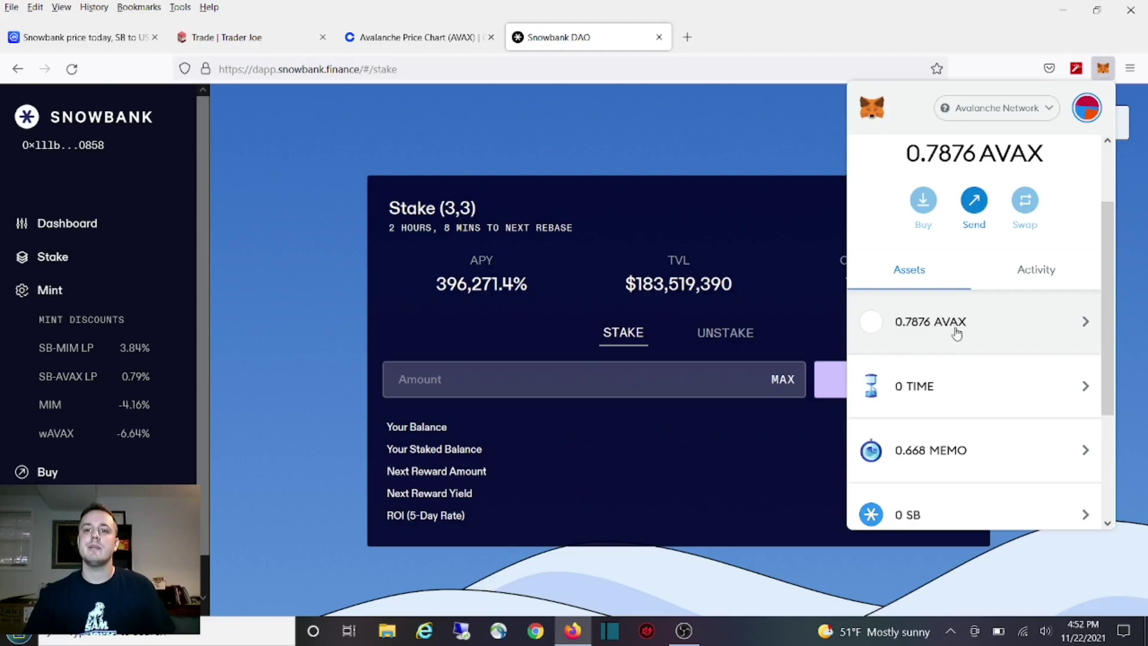
scroll(950, 332, "down", 3)
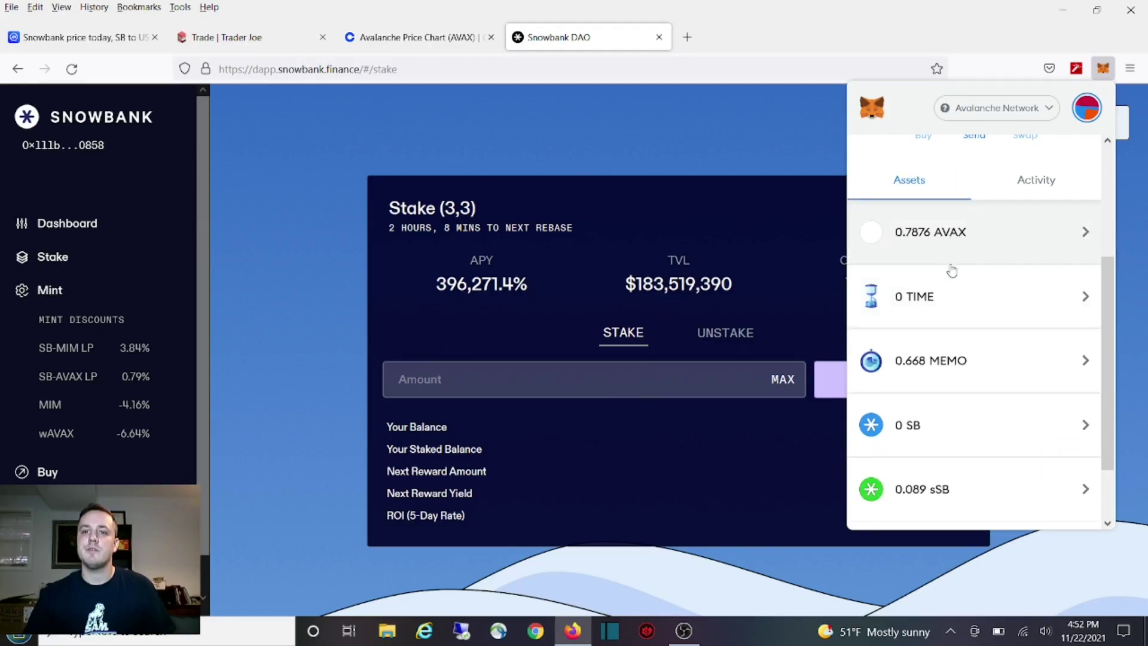
scroll(952, 328, "down", 3)
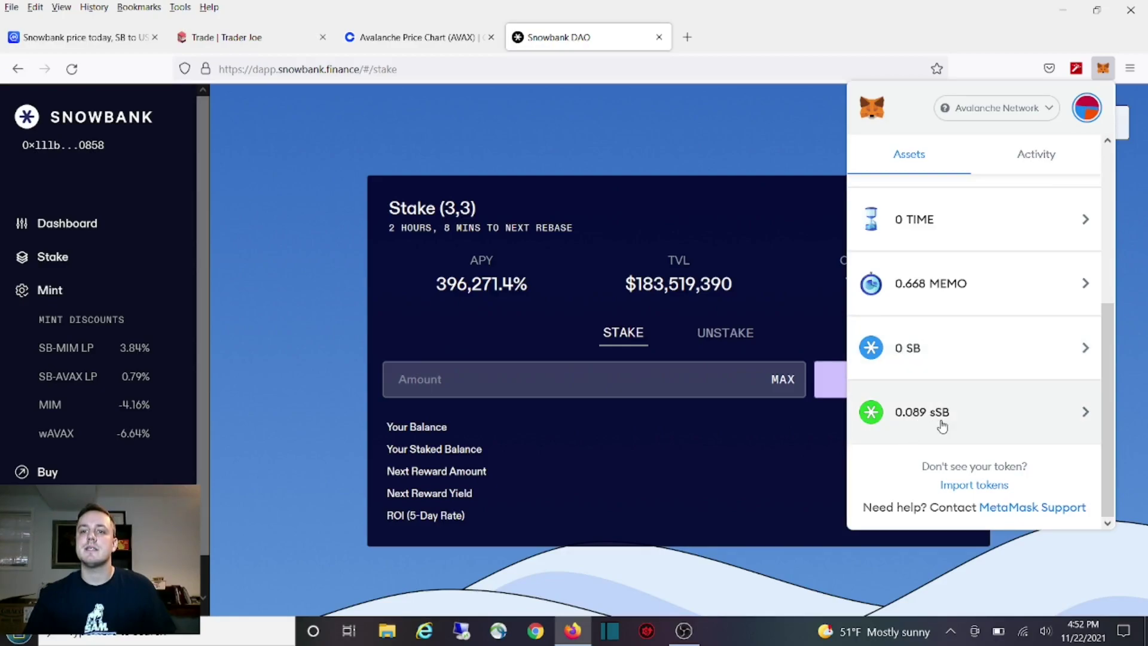
left_click(1104, 71)
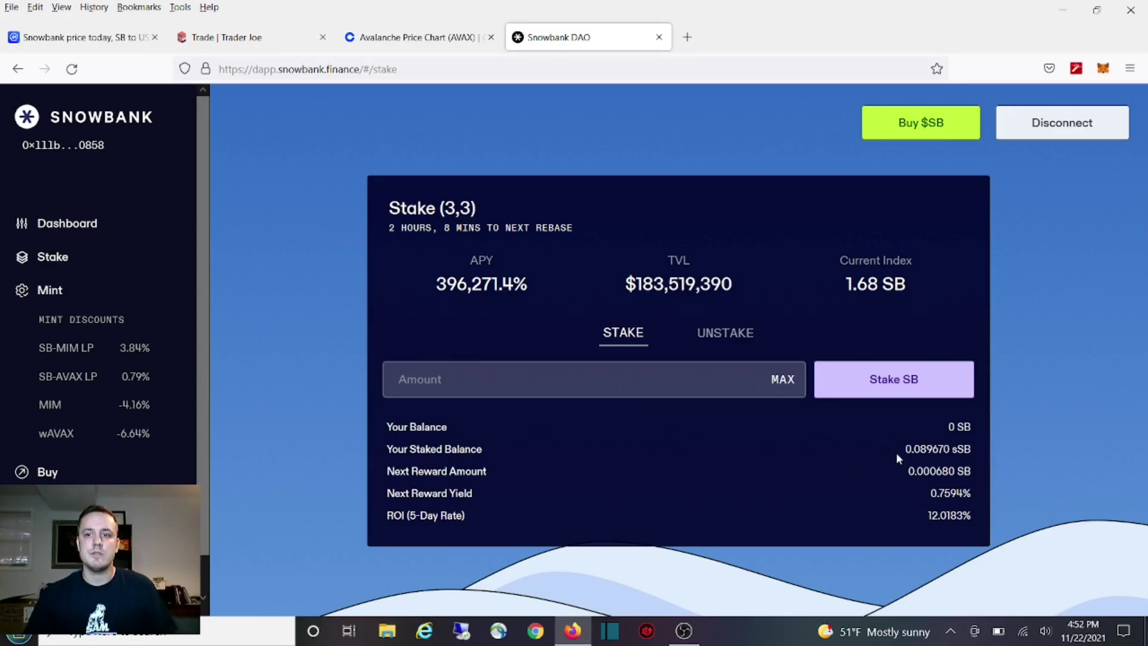
Step: Copy the 0.089670 staked balance from the Snowbank Stake page
left_click_drag(903, 449, 943, 449)
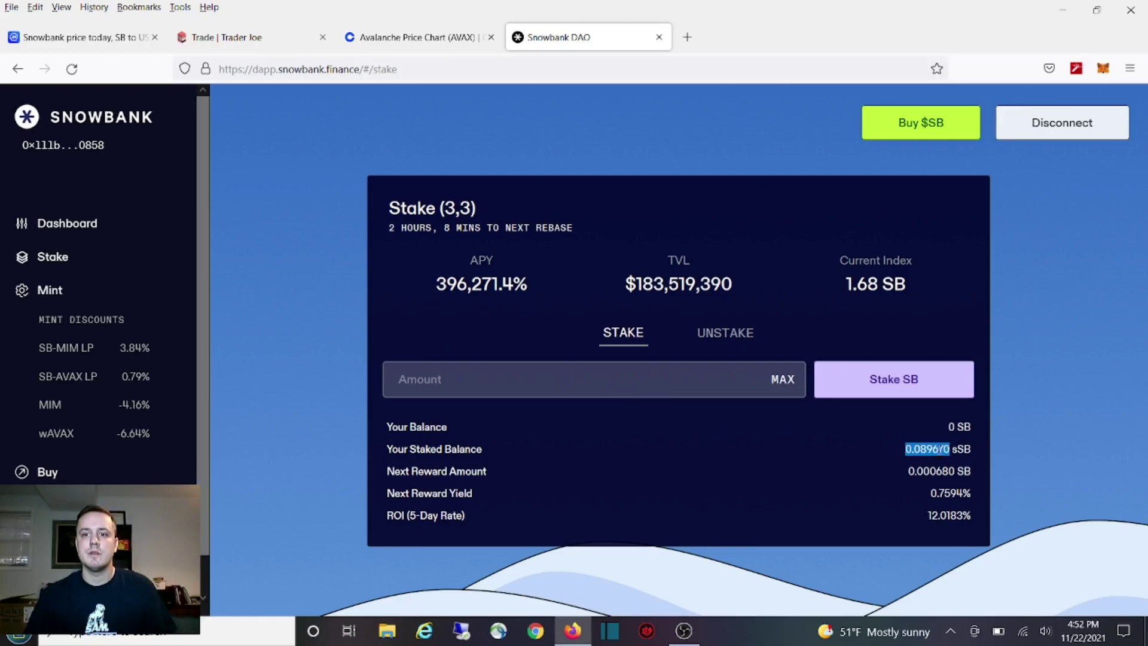
right_click(943, 449)
left_click(958, 467)
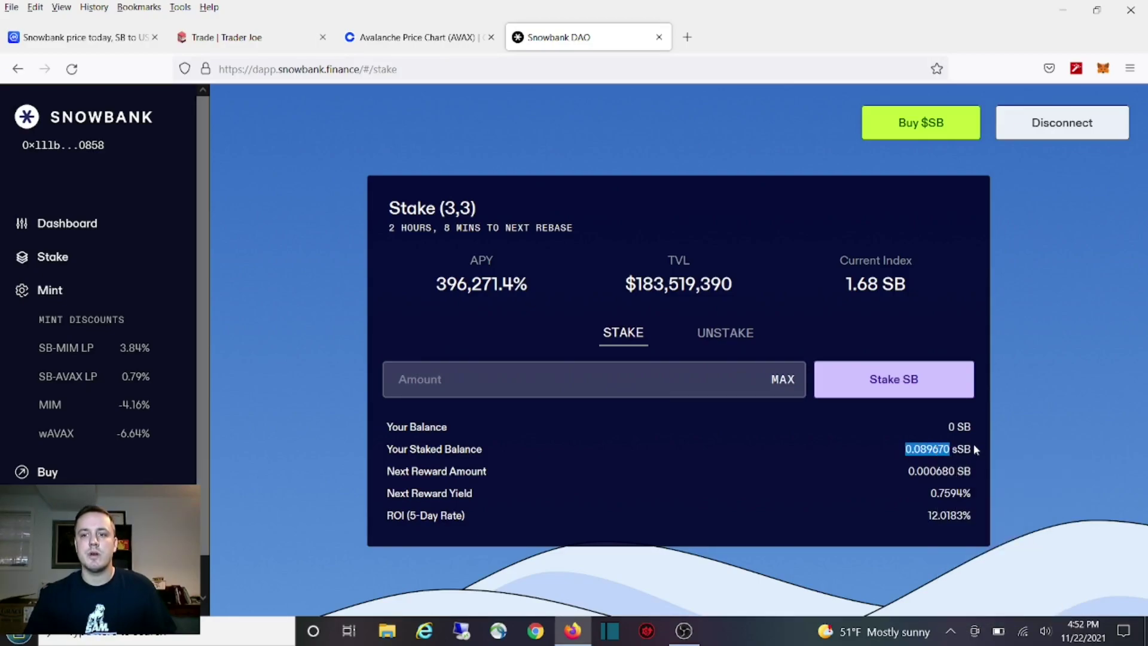
left_click(898, 449)
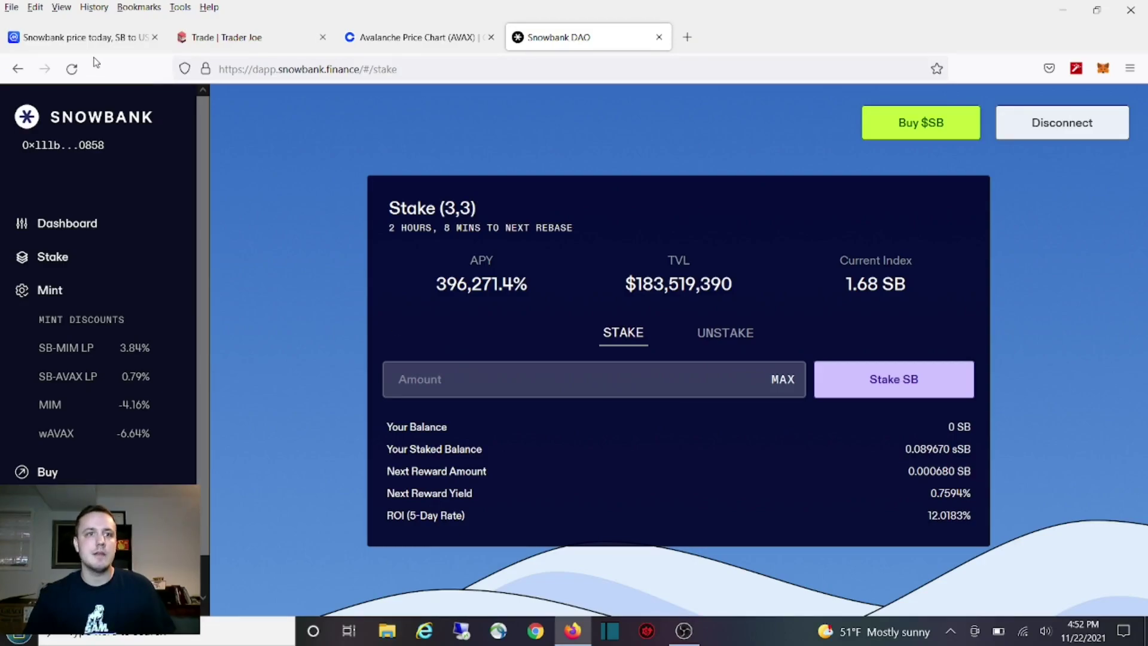
Step: Paste 0.089670 into CoinMarketCap's SB-to-USD converter ($275.23), then return to Snowbank
left_click(407, 38)
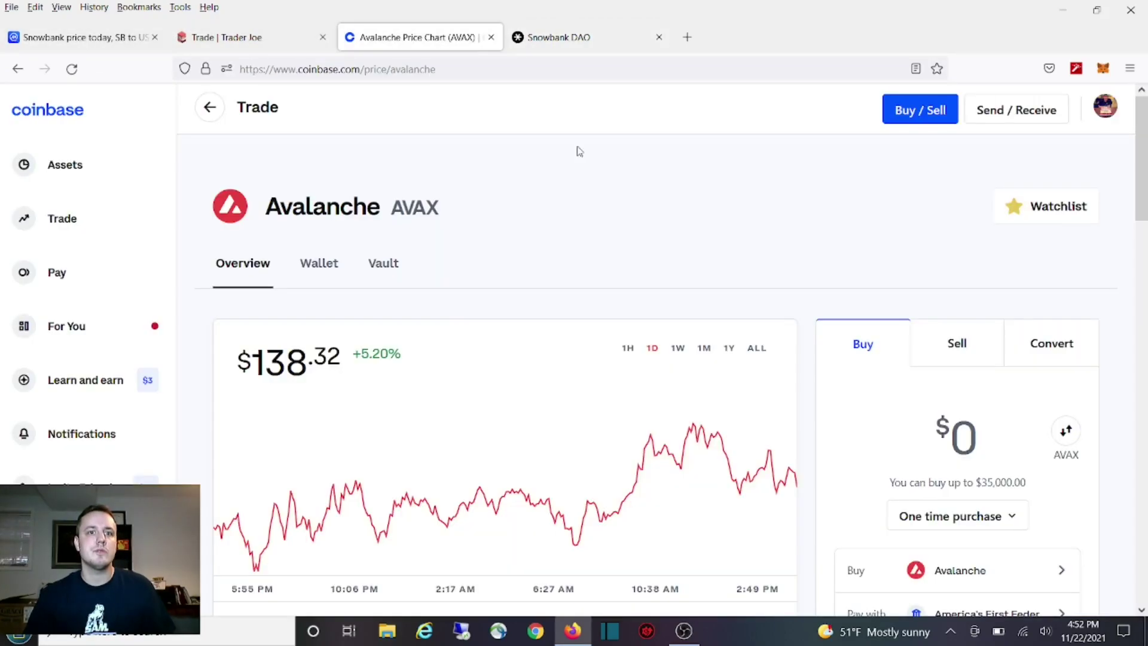
left_click(102, 53)
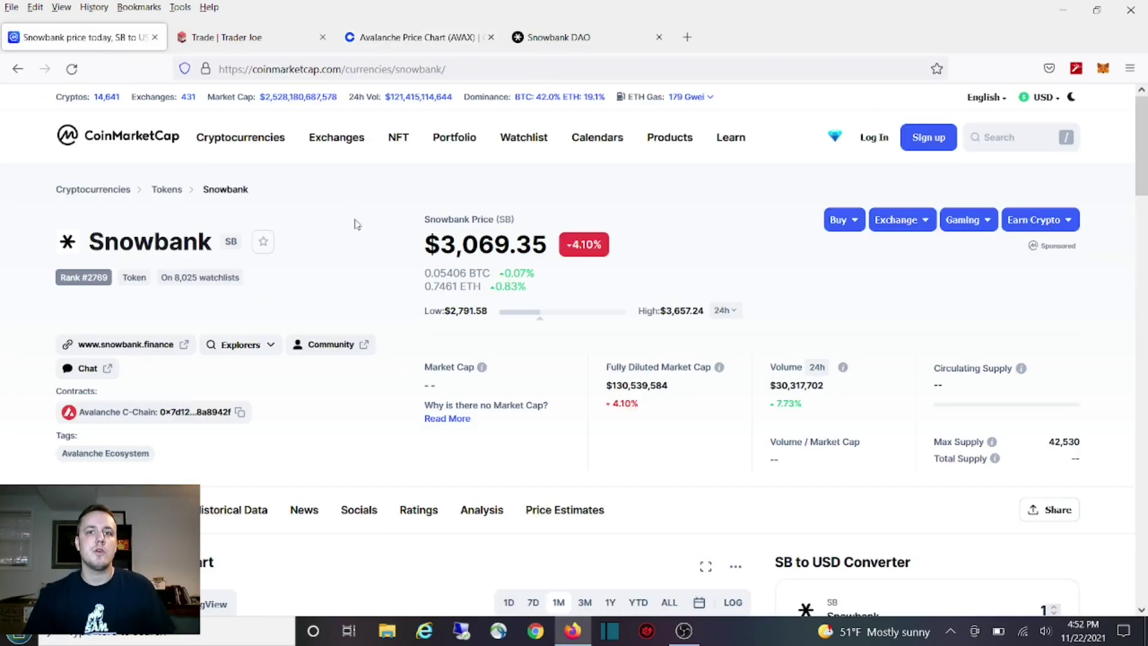
scroll(422, 344, "down", 4)
scroll(437, 361, "down", 1)
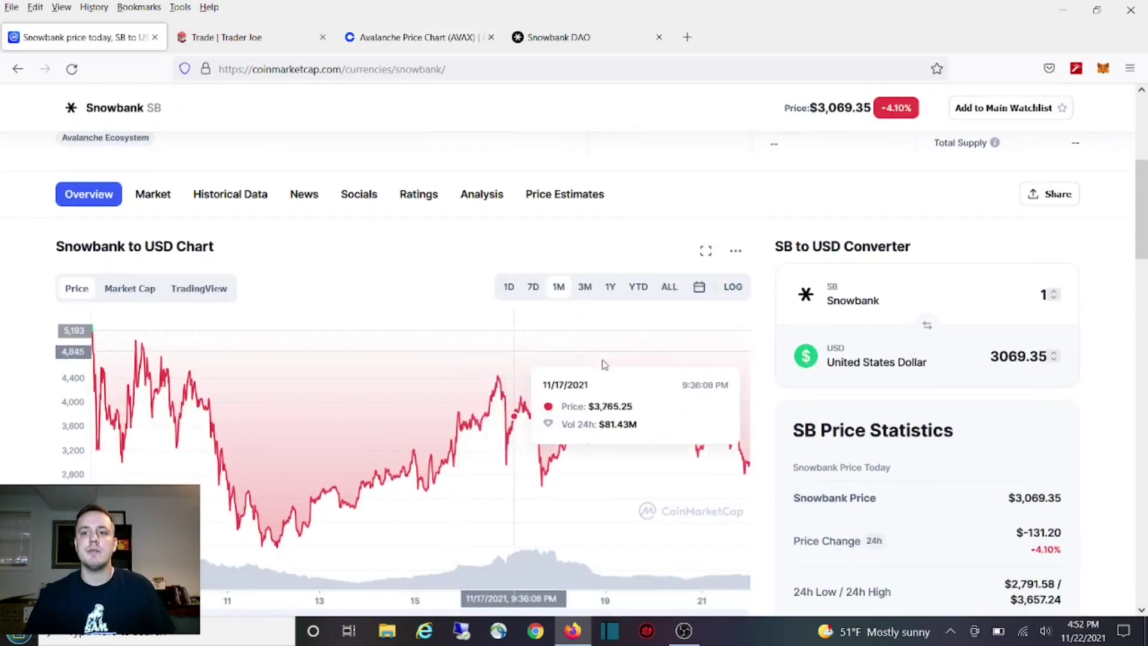
double_click(1048, 287)
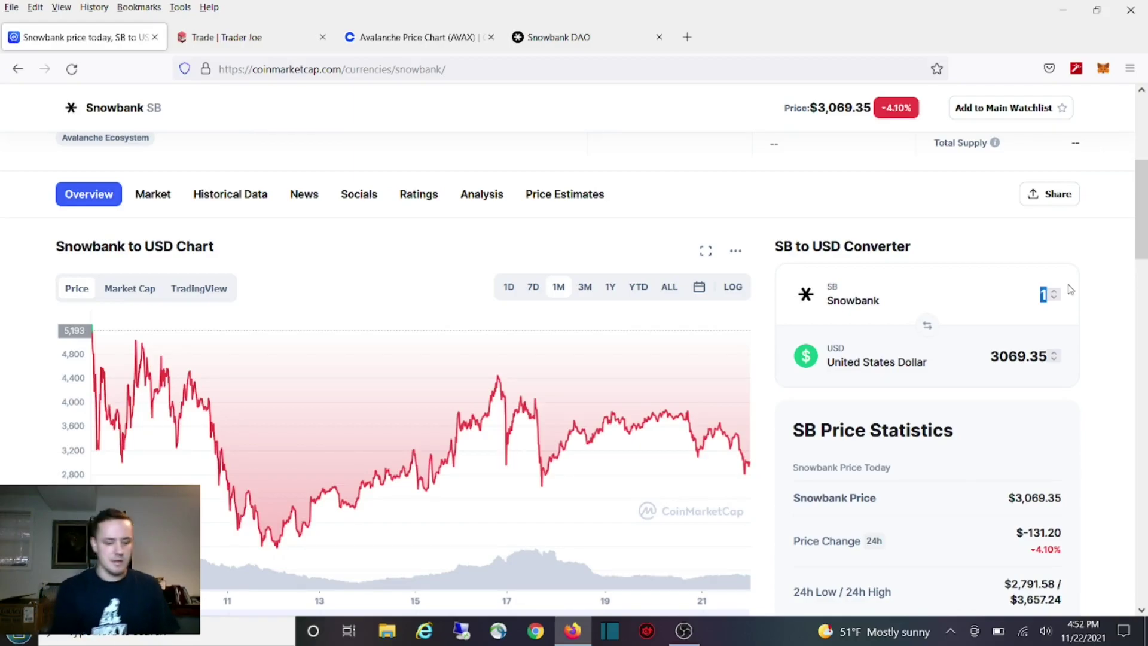
key("ctrl+v")
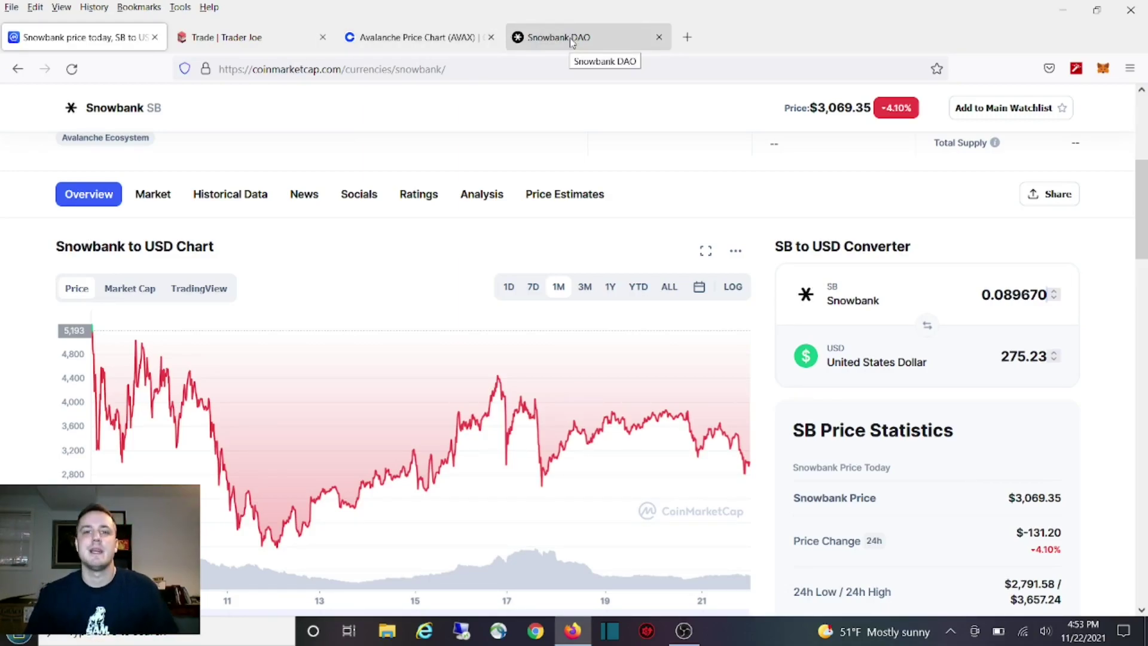
left_click(569, 38)
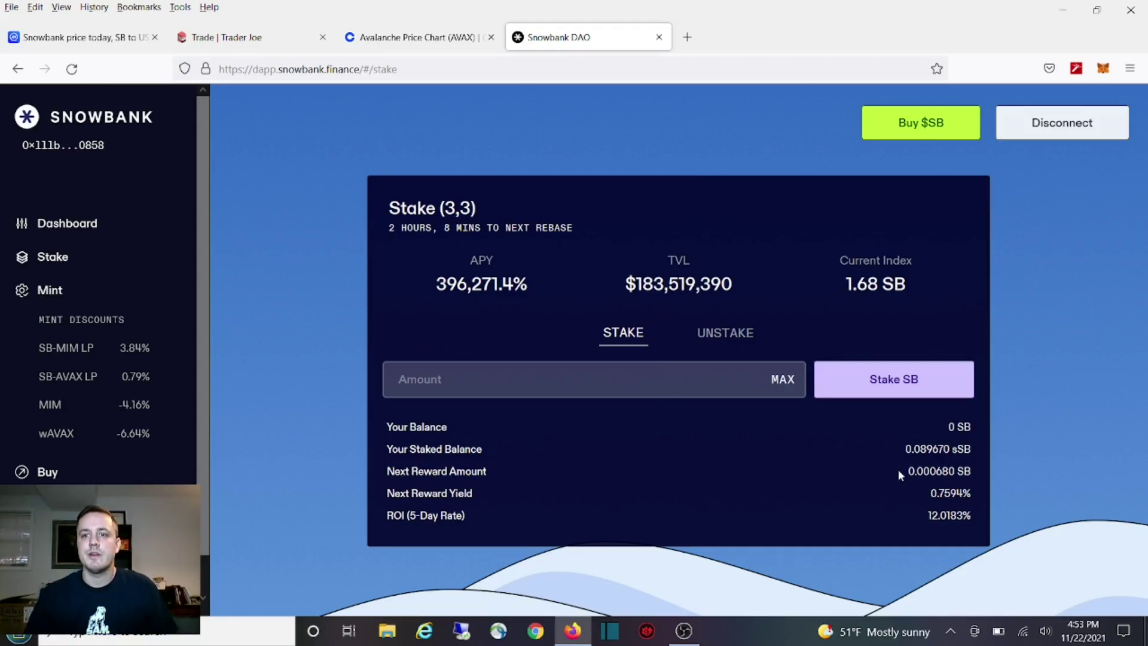
Step: Copy the 0.000680 SB next reward amount from the Stake page
left_click_drag(909, 473, 956, 472)
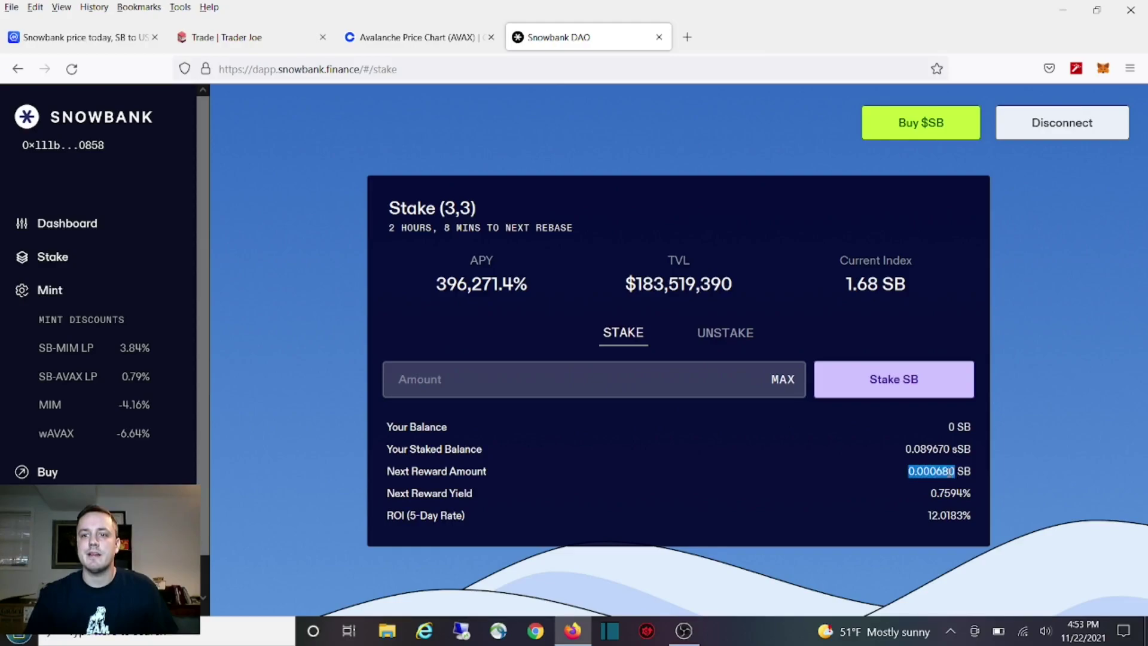
right_click(956, 472)
left_click(997, 313)
left_click(1075, 387)
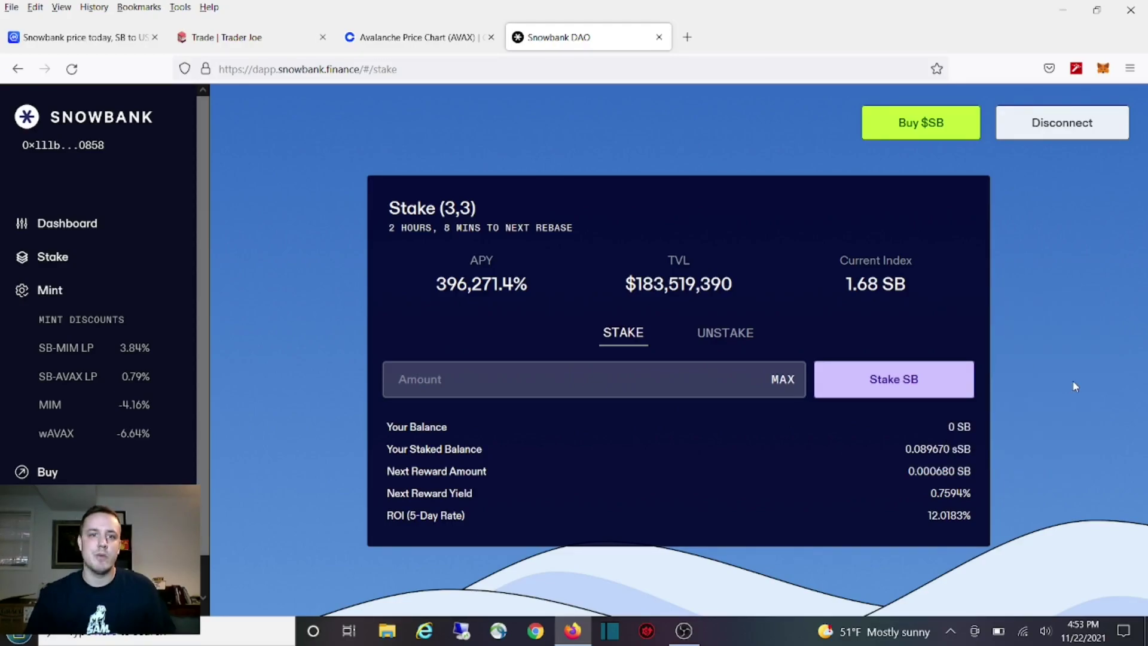
Step: Paste 0.000680 into CoinMarketCap's SB converter, valuing the reward at $2.09
left_click(405, 39)
scroll(801, 466, "down", 3)
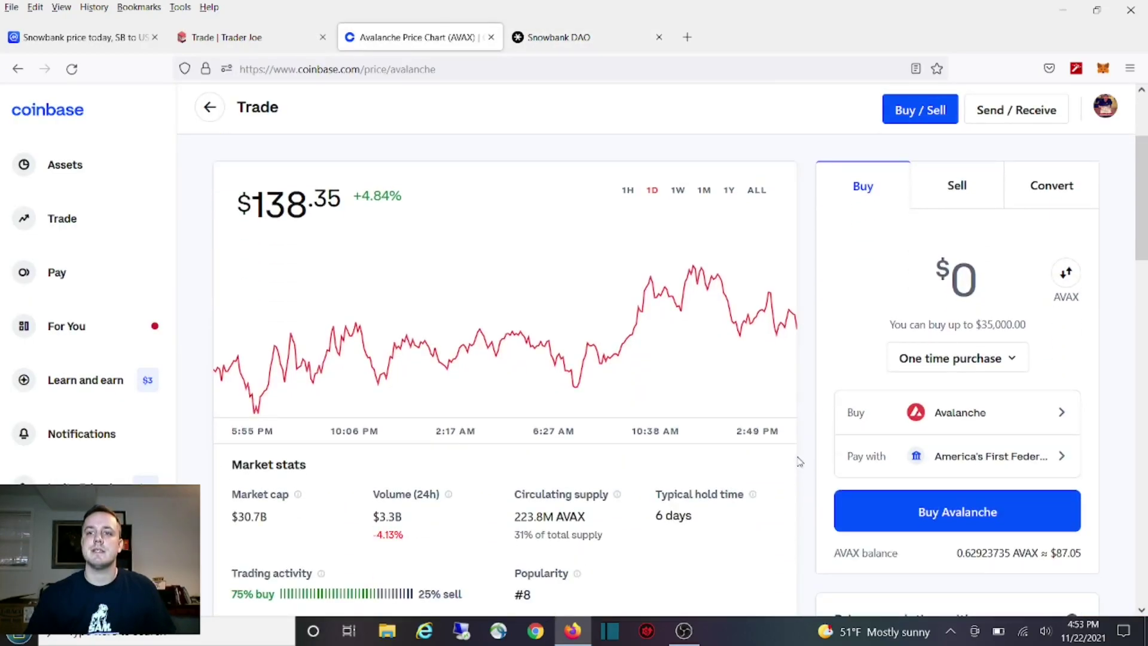
left_click(84, 38)
left_click_drag(979, 294, 1064, 293)
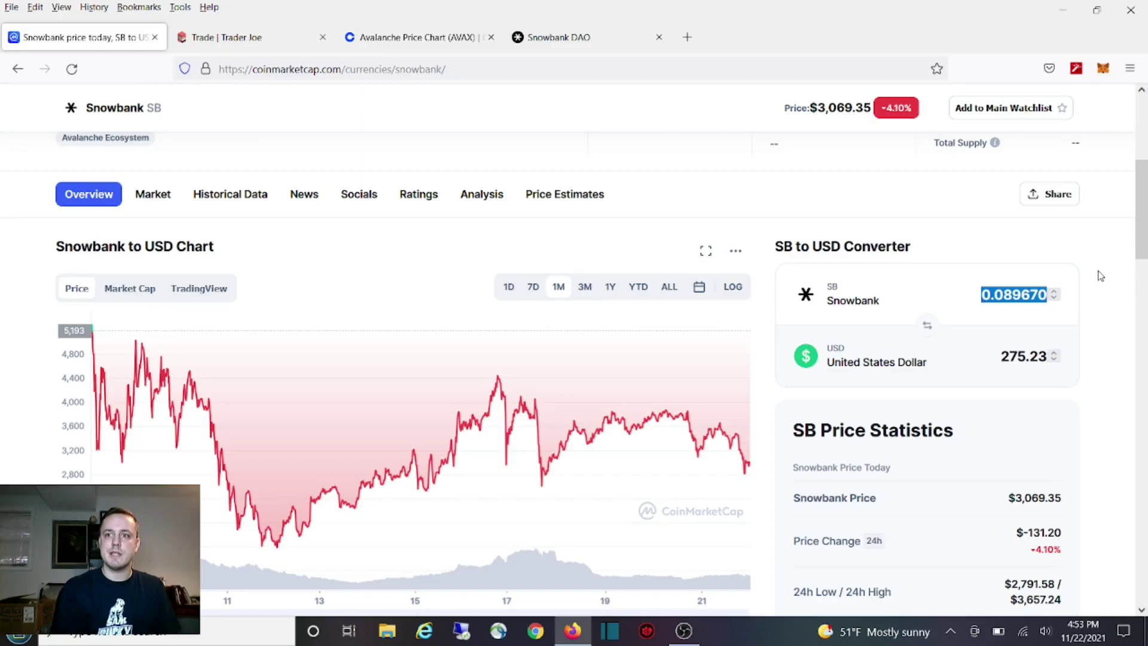
key("ctrl+v")
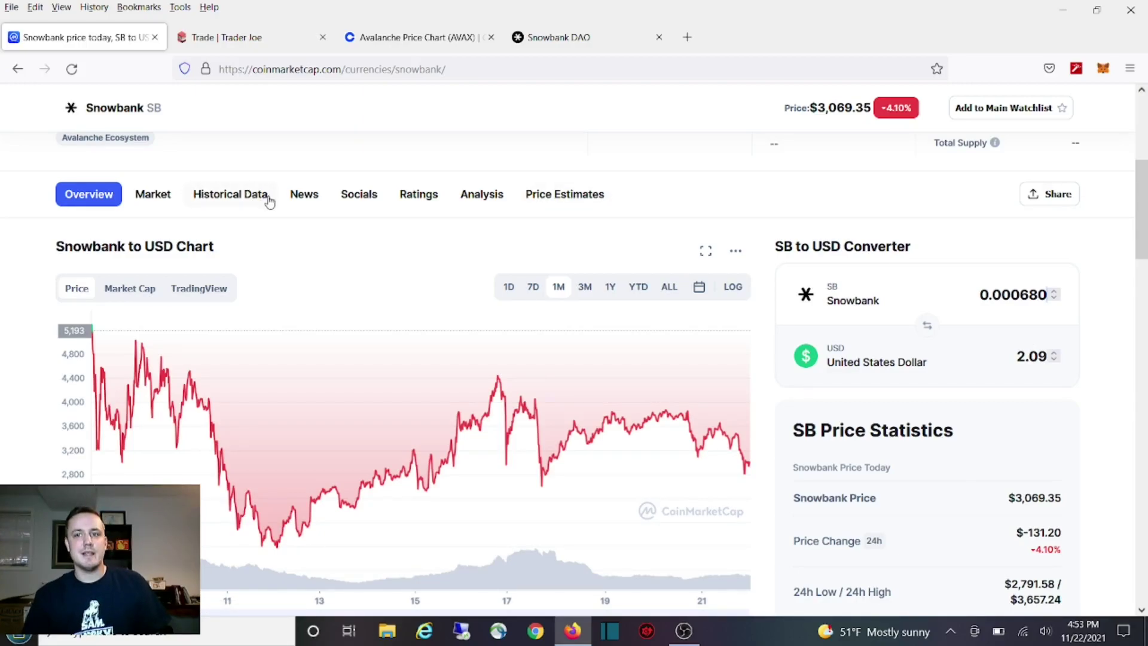
scroll(370, 206, "up", 4)
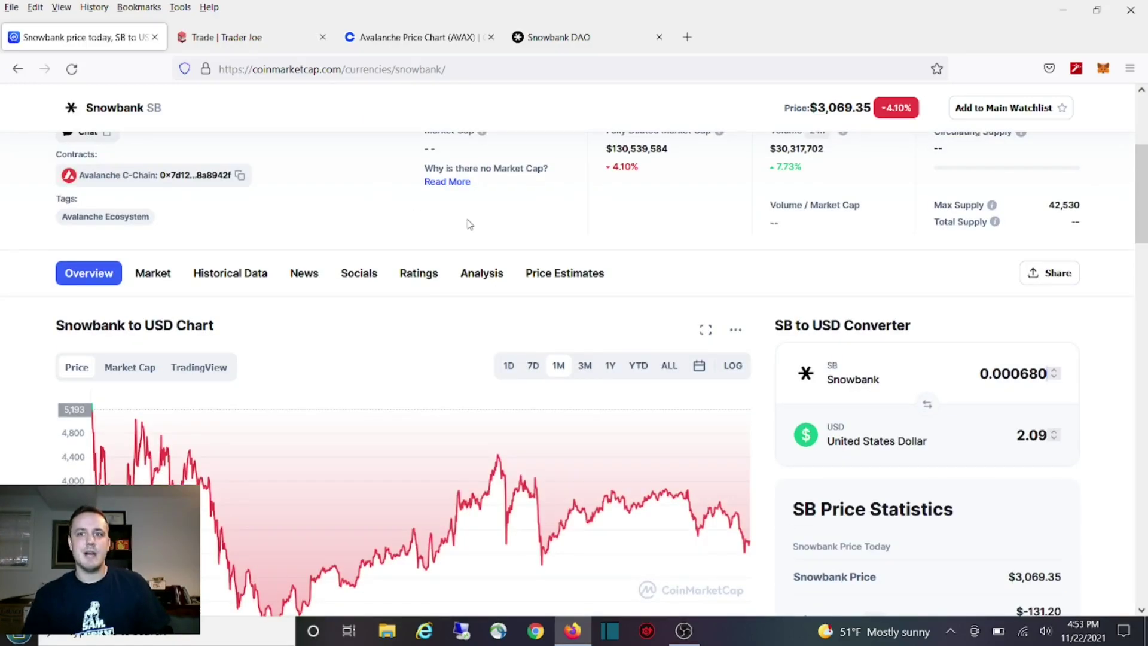
scroll(485, 217, "up", 2)
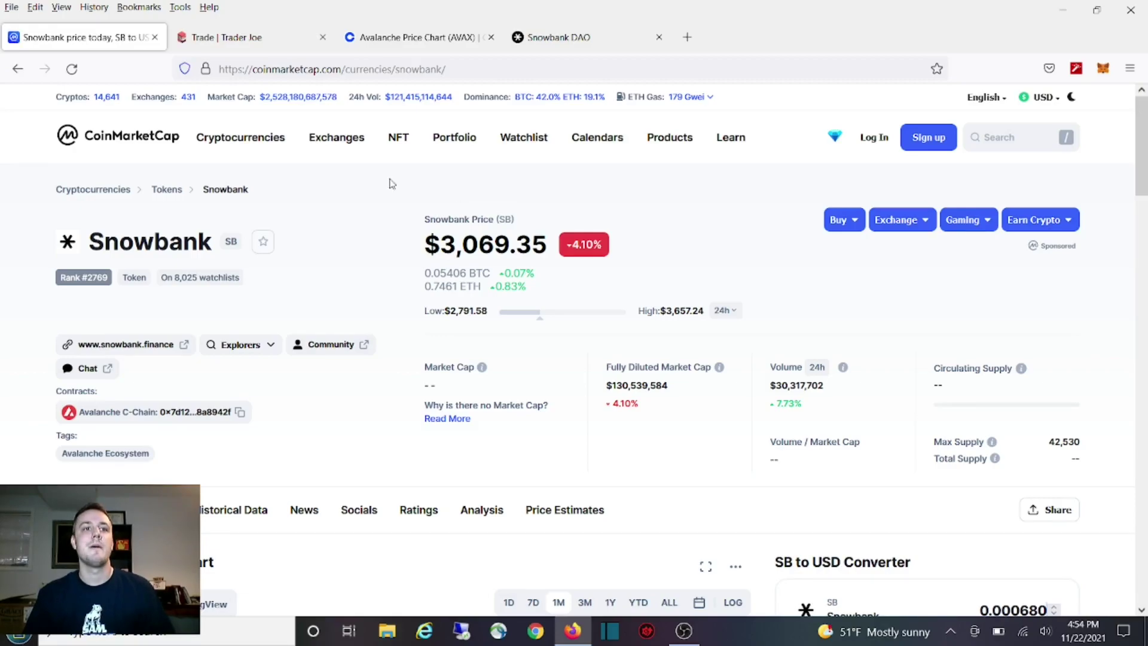
Step: Switch back to the Snowbank DAO tab showing 0.089670 sSB staked and 396,271.4% APY
left_click(288, 35)
left_click(395, 40)
left_click(564, 39)
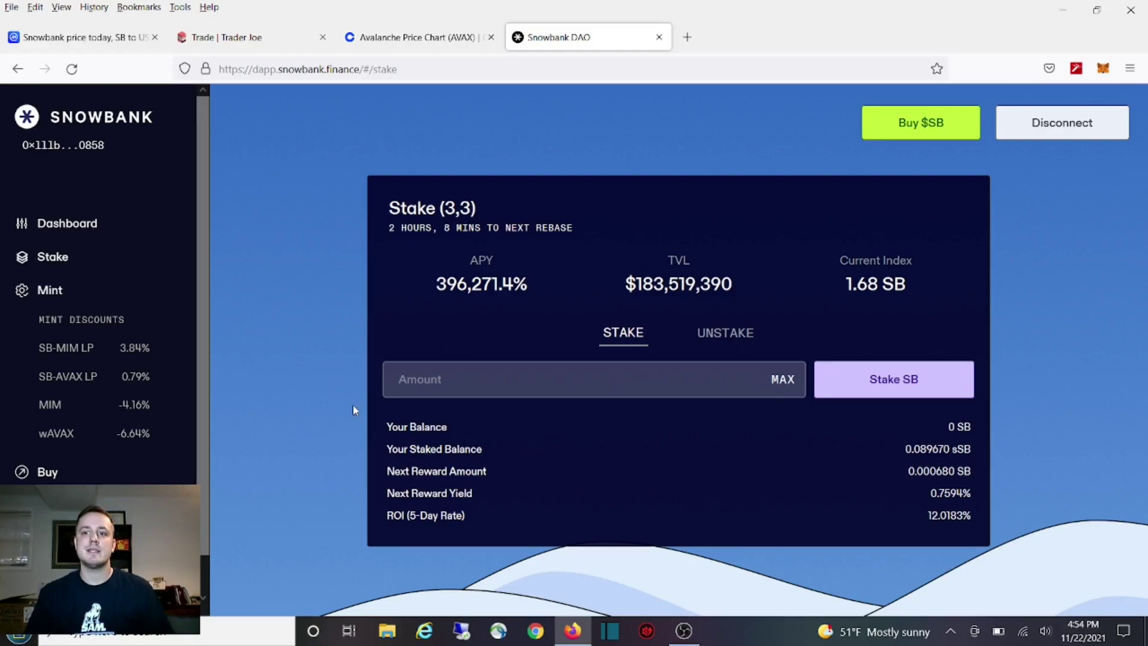